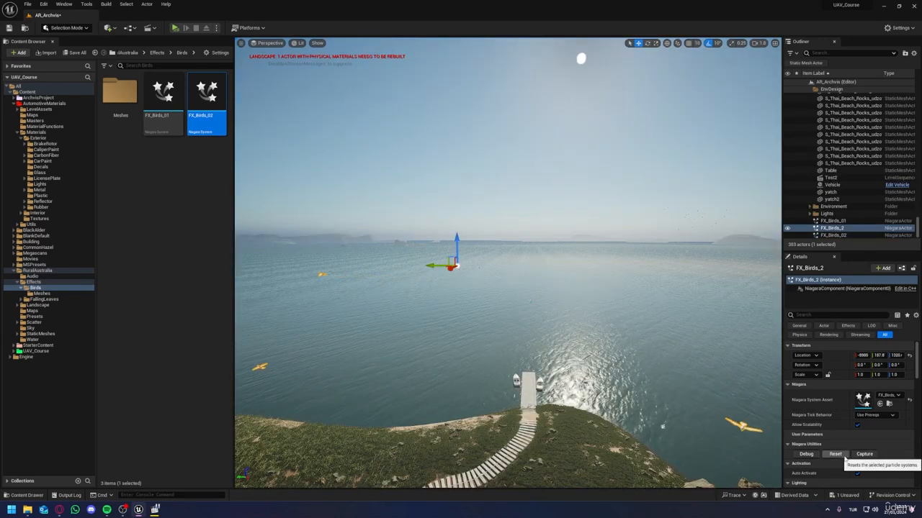
Step: Reset the FX_Birds_2 particle system and add more copies of the bird effect over the sea and coast
click(844, 458)
right_drag(648, 324, 496, 334)
key(d)
key(s)
alt+drag(648, 258, 638, 252)
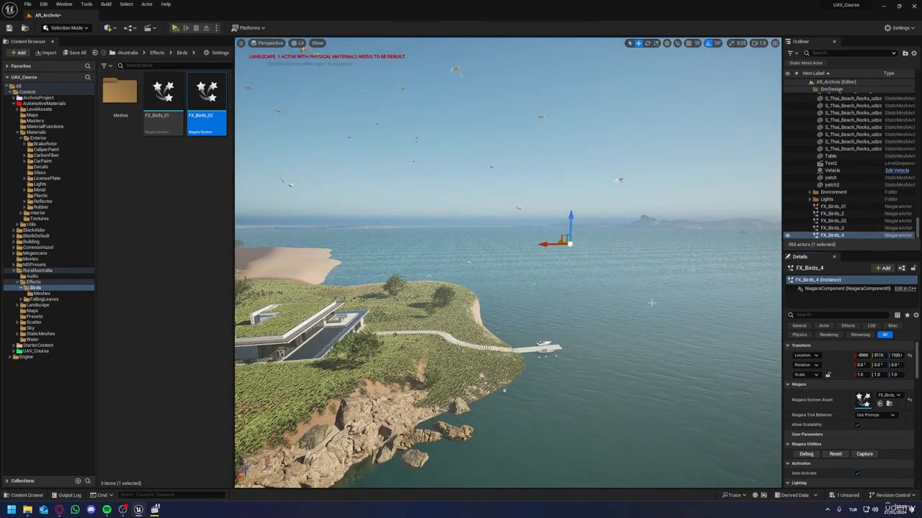
right_drag(651, 303, 611, 261)
key(w)
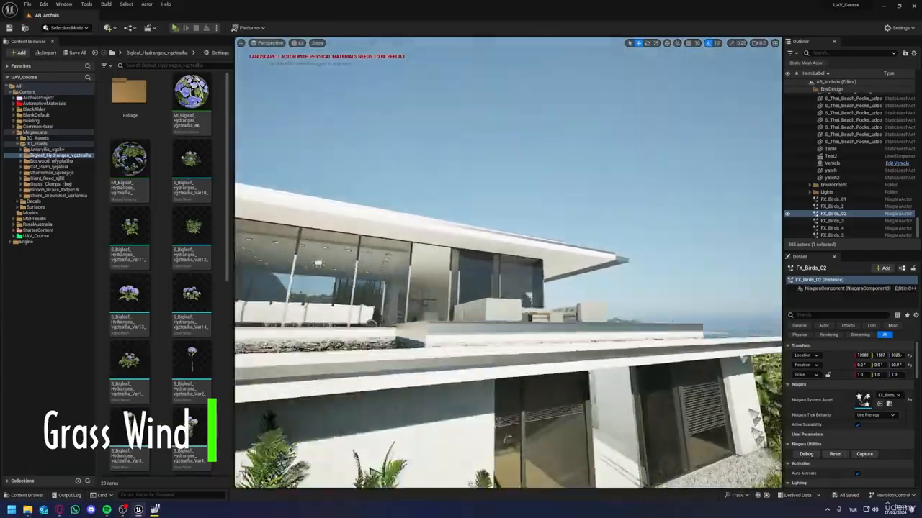
Step: Turn on EnableGrassWind in the Bigleaf Hydrangea 4K material instance and enable its Wind Speed override
key(w)
right_drag(508, 263, 303, 276)
scroll(411, 295, down, 2)
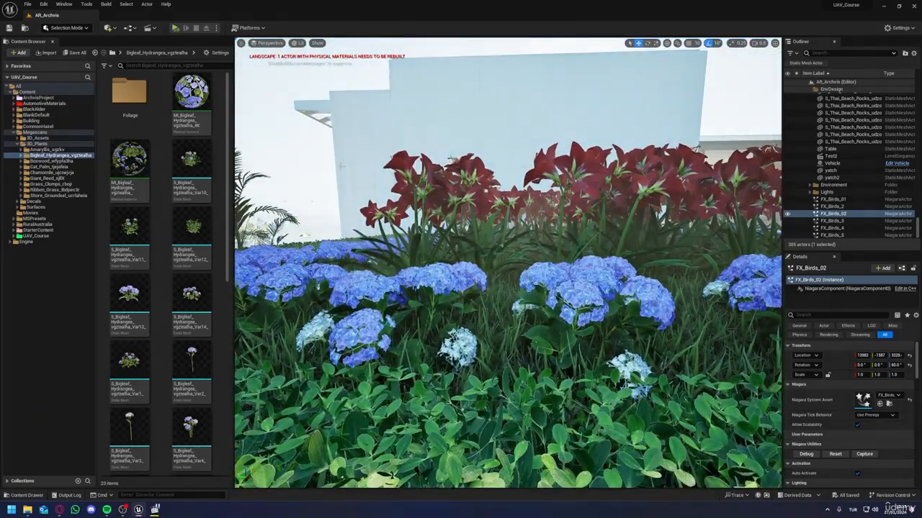
double_click(196, 108)
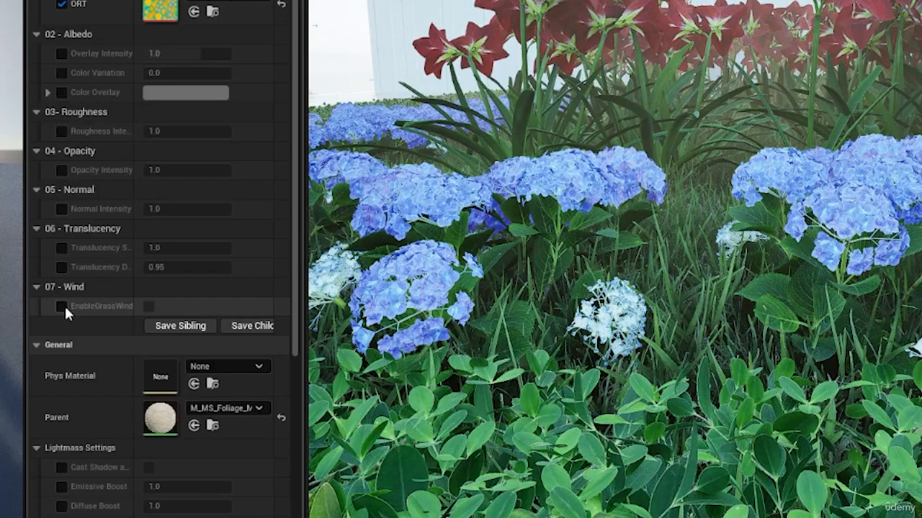
click(106, 318)
click(148, 308)
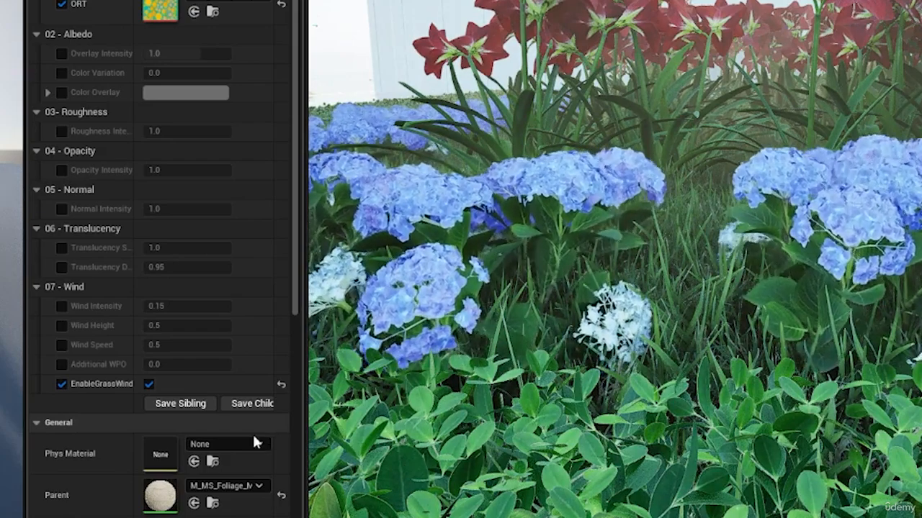
click(62, 345)
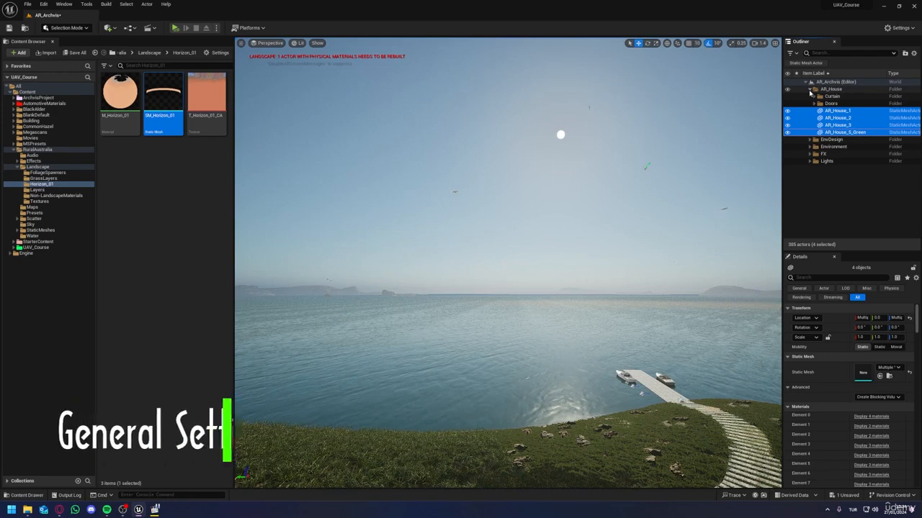
Step: Collapse the AR_House folder, select the DirectionalLight under Environment and set its intensity to 12 lux
click(810, 90)
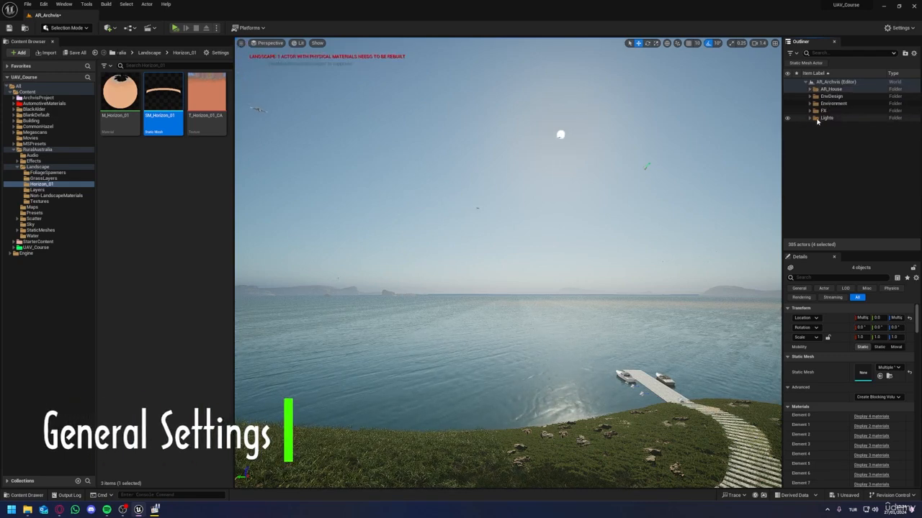
click(574, 164)
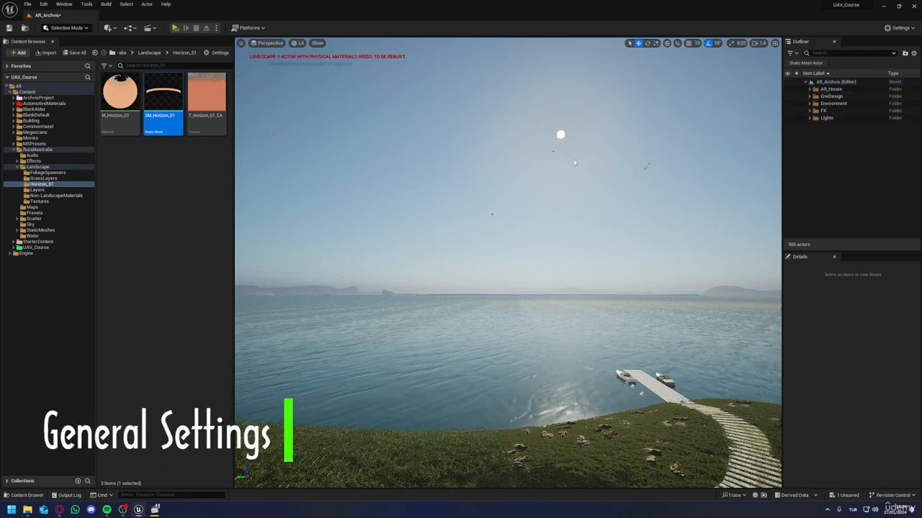
click(809, 104)
click(840, 112)
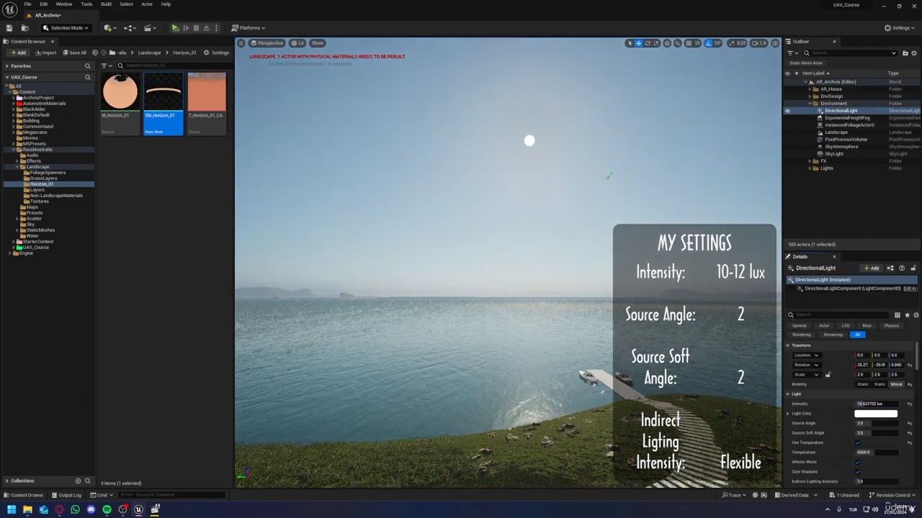
right_drag(508, 263, 288, 270)
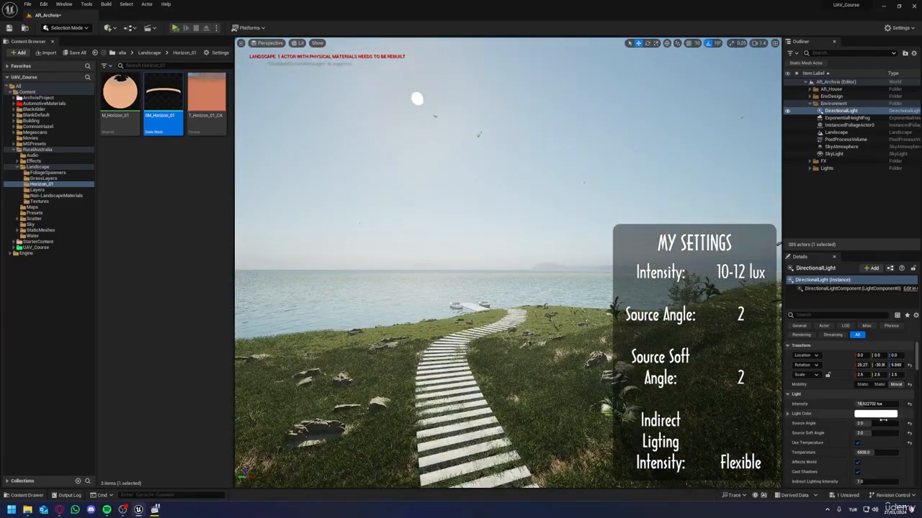
text(12)
key(Return)
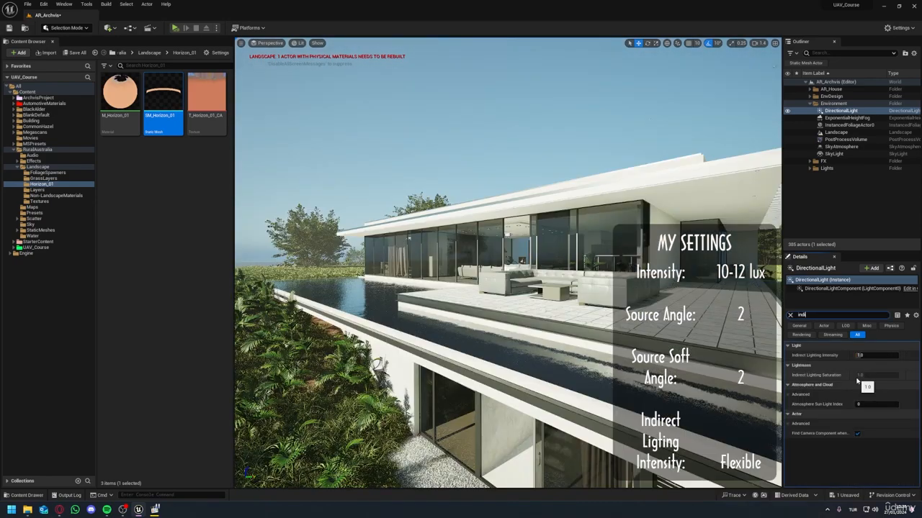
Step: Find the directional light's Indirect Lighting Intensity and adjust it while checking the lighting in the living room
text(indi)
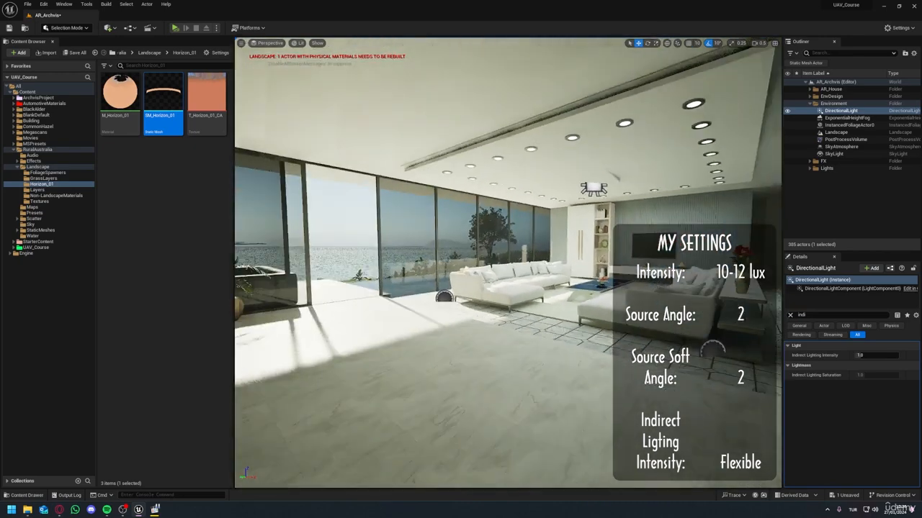
right_drag(725, 323, 725, 323)
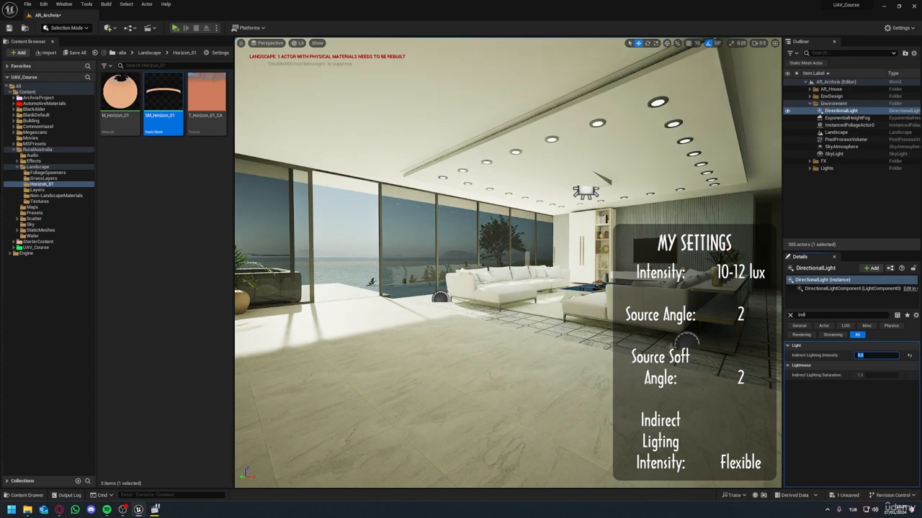
right_drag(439, 297, 267, 278)
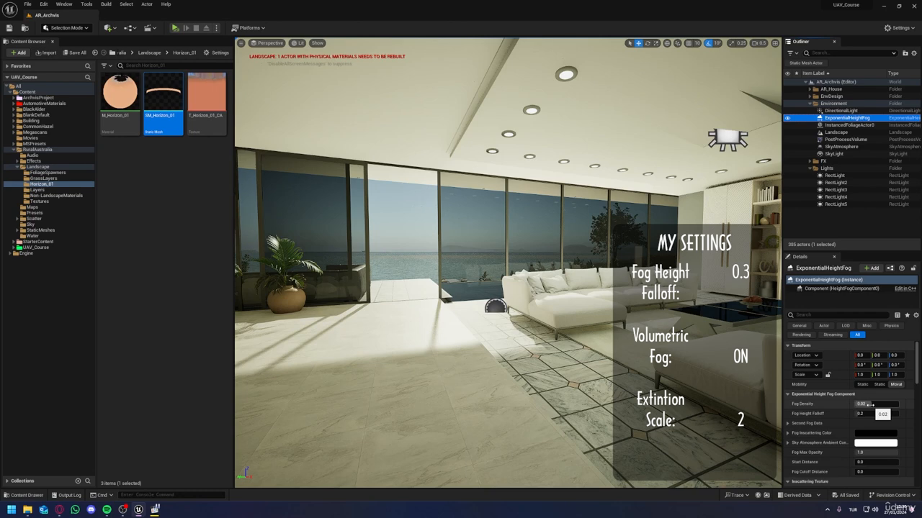
Step: Test the ExponentialHeightFog's volumetric settings by toggling Volumetric Fog off and on and varying Scattering Distribution and Extinction Scale
click(828, 316)
text(volu)
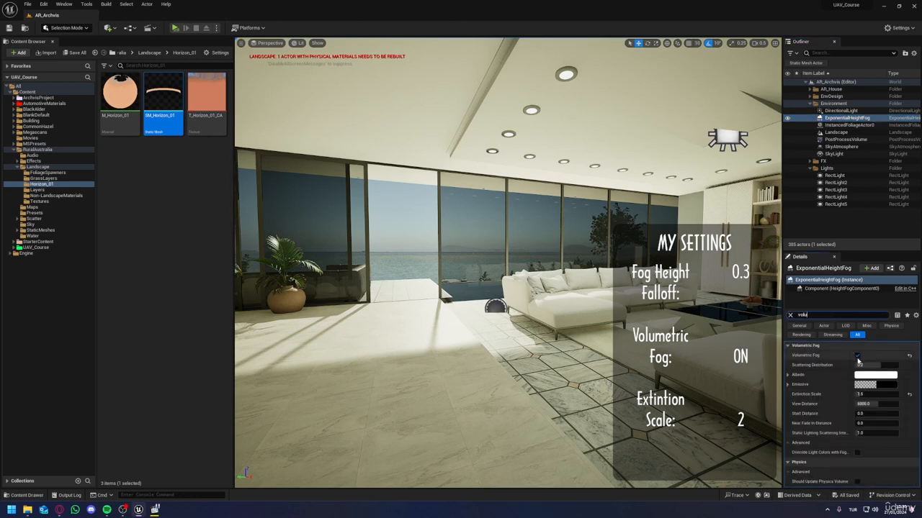
click(857, 355)
click(857, 356)
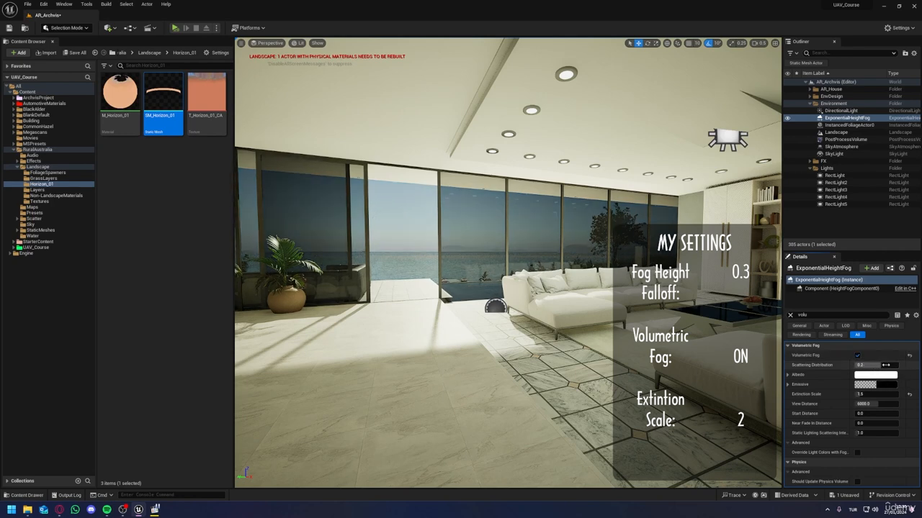
mouse_move(897, 365)
mouse_down()
mouse_move(873, 365)
mouse_move(898, 365)
mouse_up()
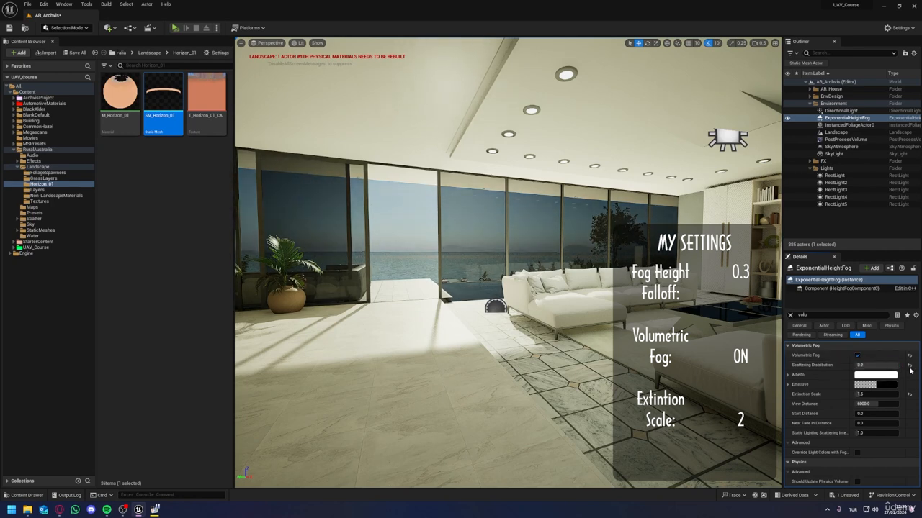
drag(858, 394, 880, 394)
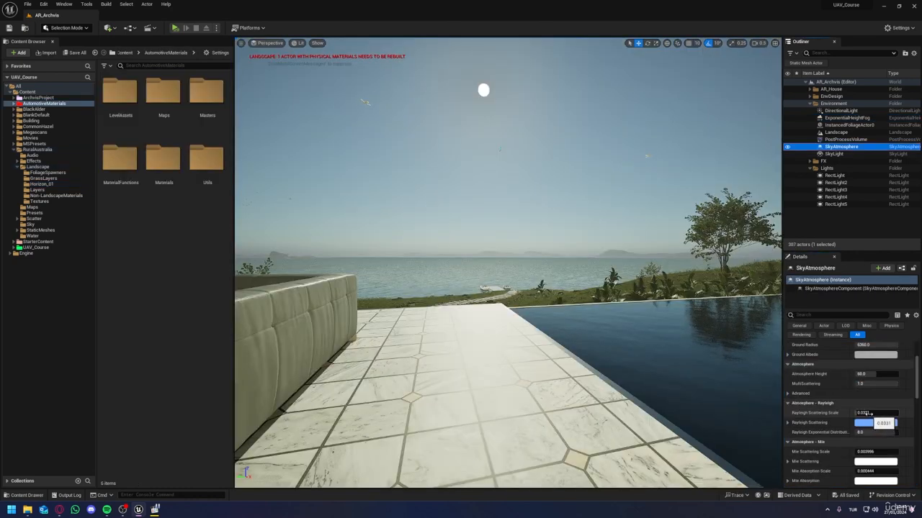
Step: Try the SkyAtmosphere with Rayleigh Scattering Scale at 2.0 and Mie Scattering Scale at 0.0, undoing each change
drag(871, 413, 899, 414)
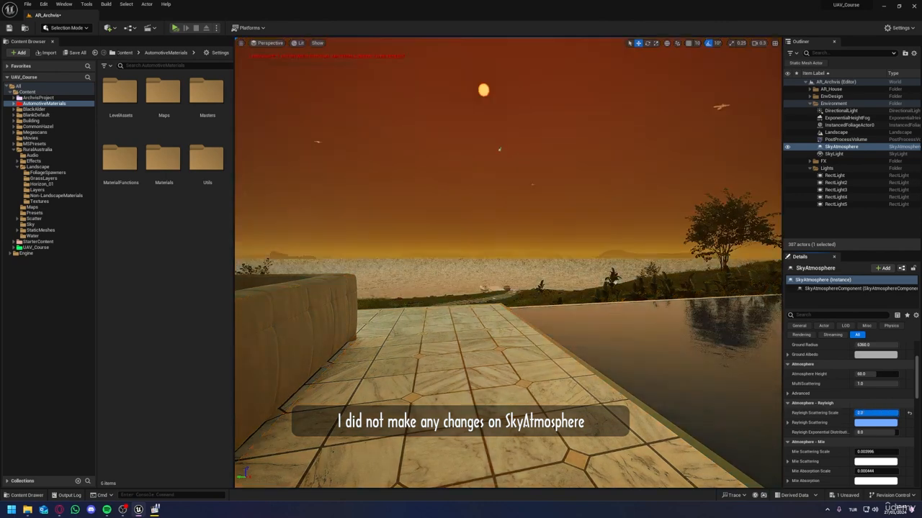
key(ctrl+z)
scroll(870, 422, down, 4)
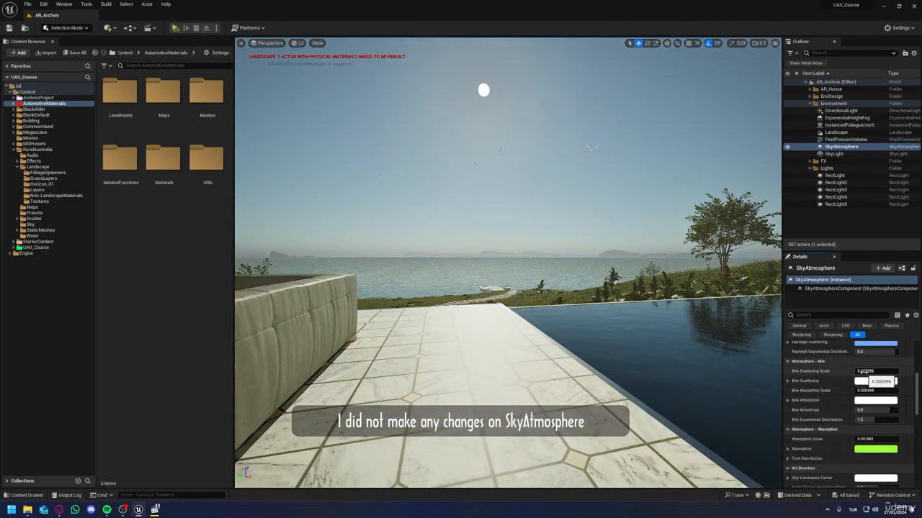
text(0.0)
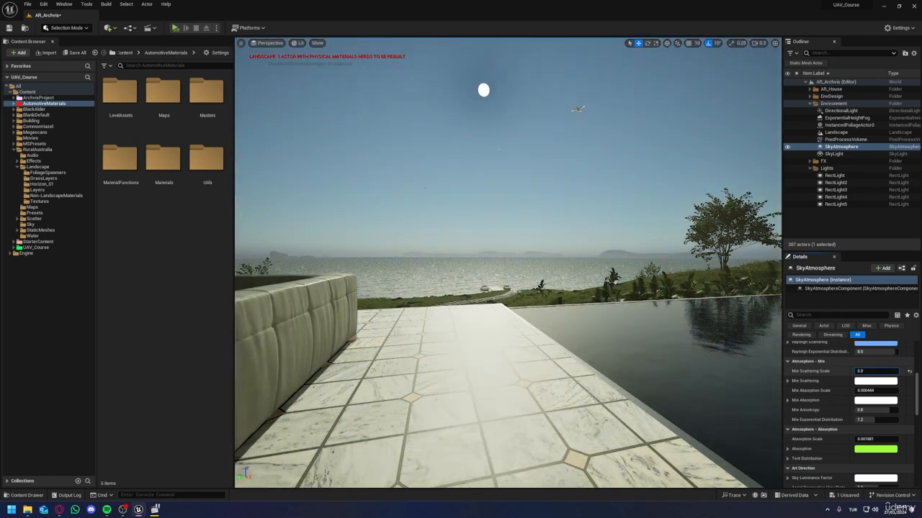
key(Return)
key(ctrl+z)
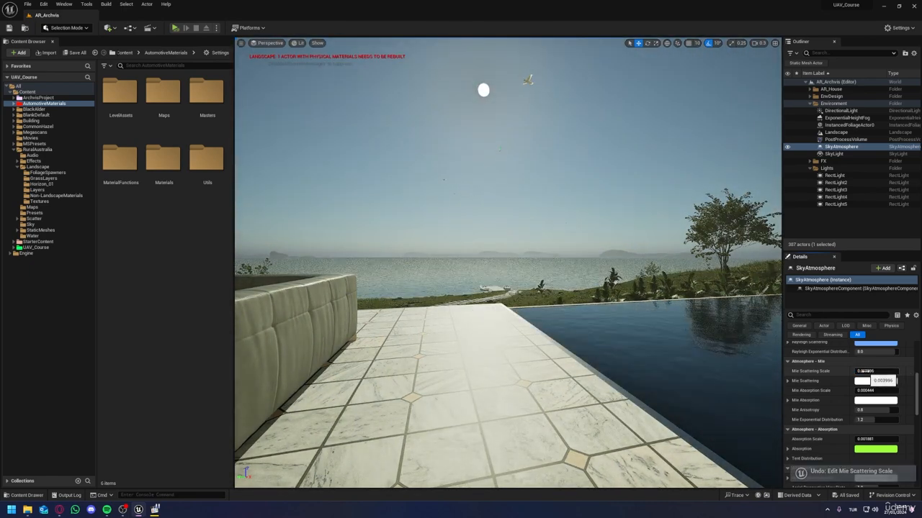
scroll(856, 401, down, 15)
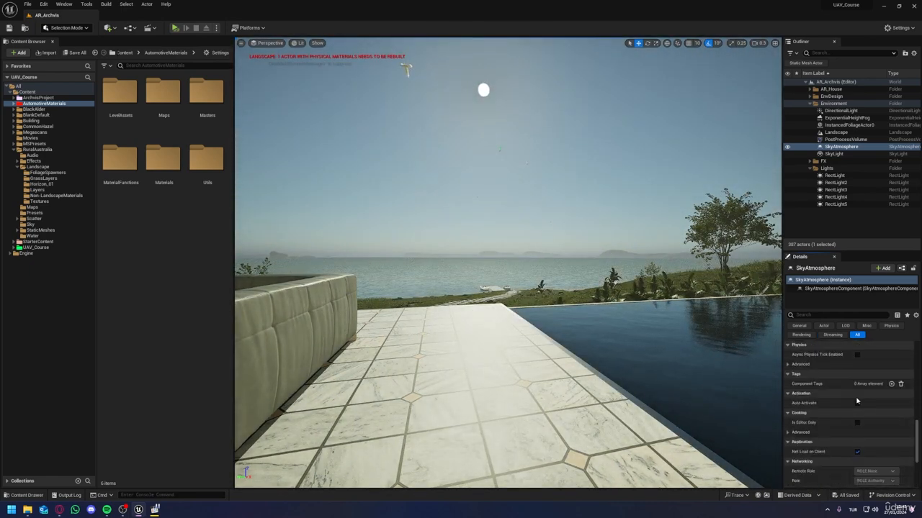
scroll(856, 401, up, 20)
Step: Select the PostProcessVolume, enable its Chromatic Aberration intensity and set it to 0.2
key(Up)
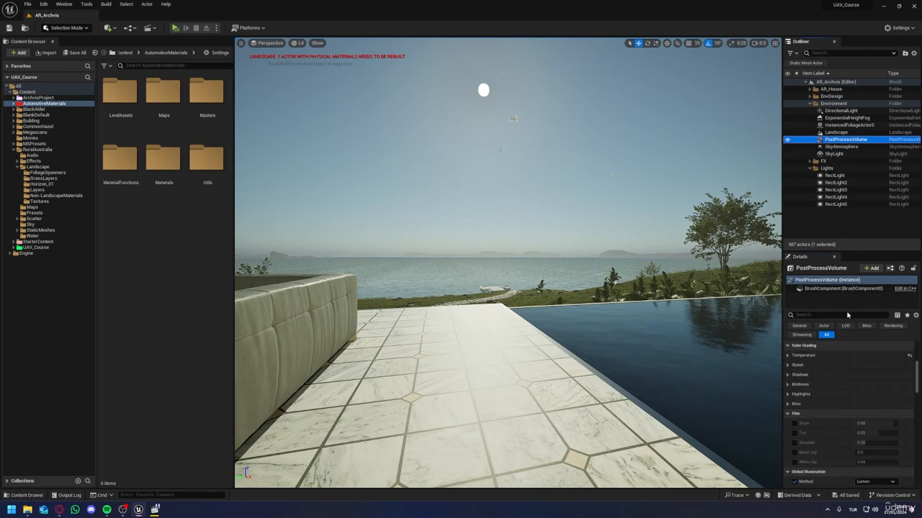
scroll(828, 358, up, 5)
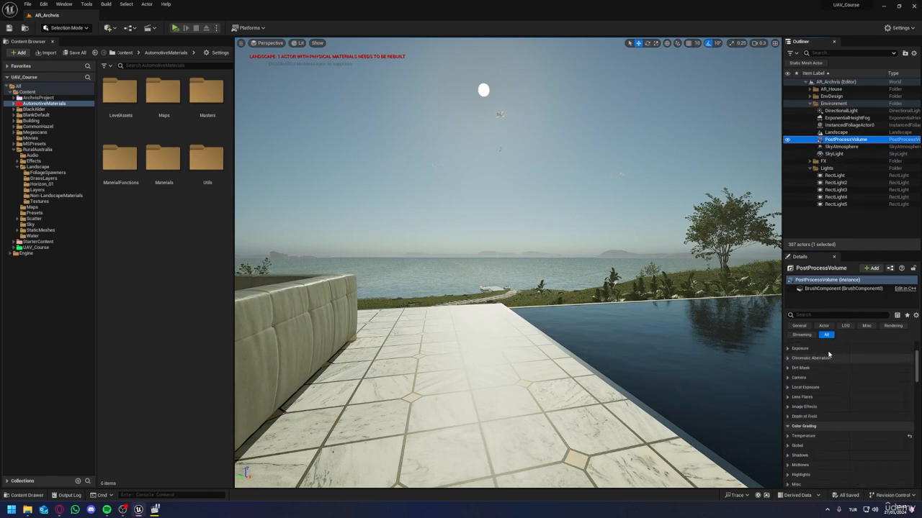
scroll(795, 377, up, 3)
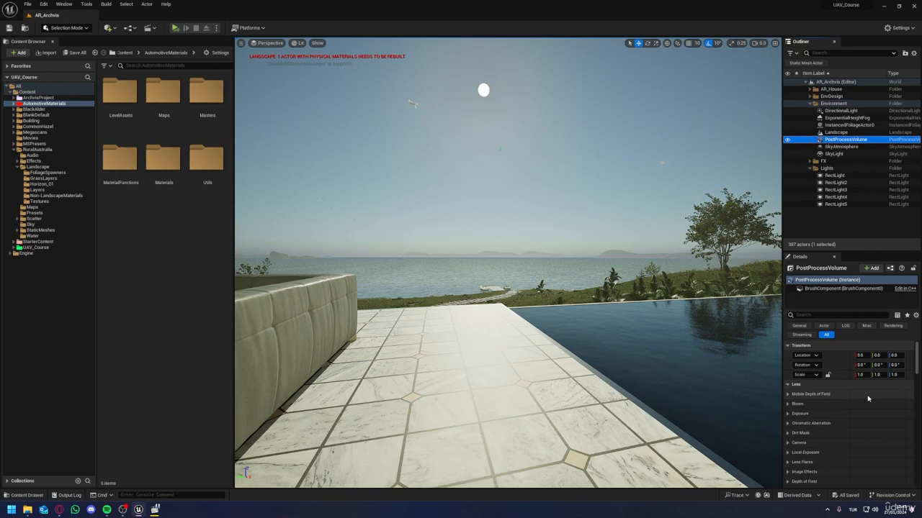
click(788, 394)
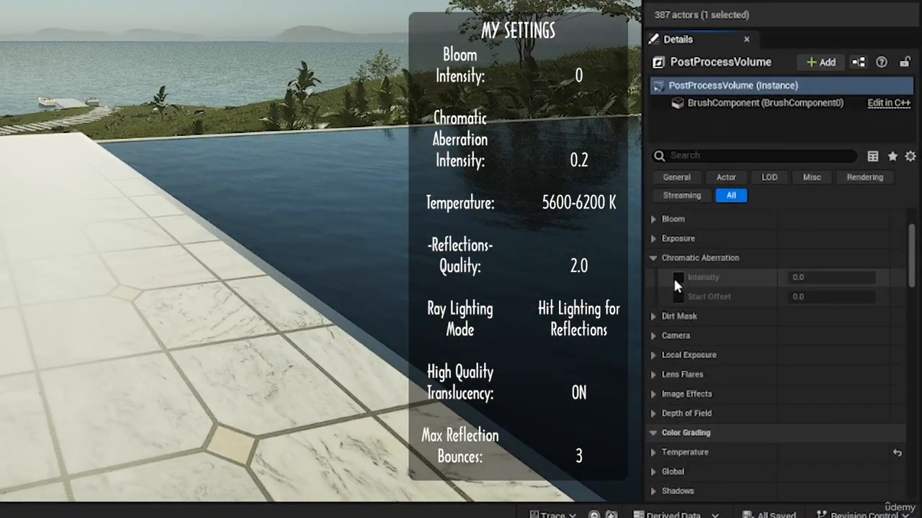
click(677, 276)
drag(823, 282, 829, 280)
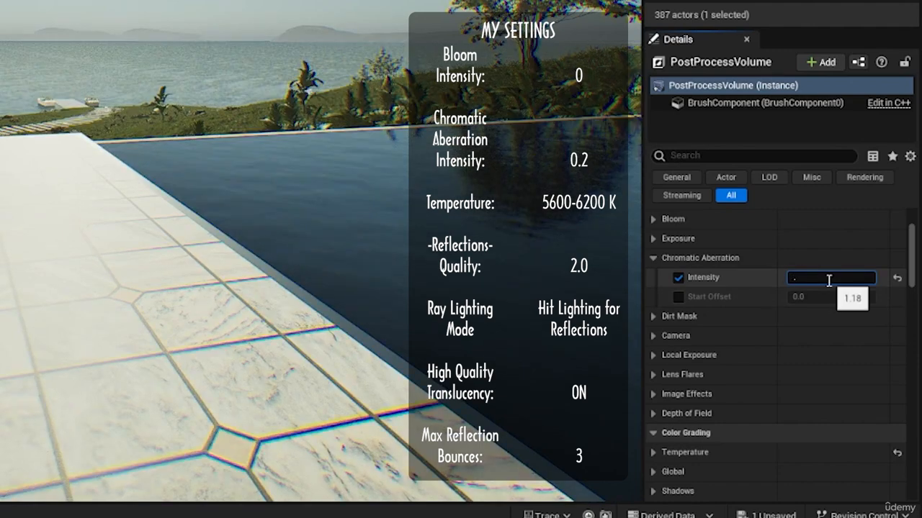
text(.2)
key(Return)
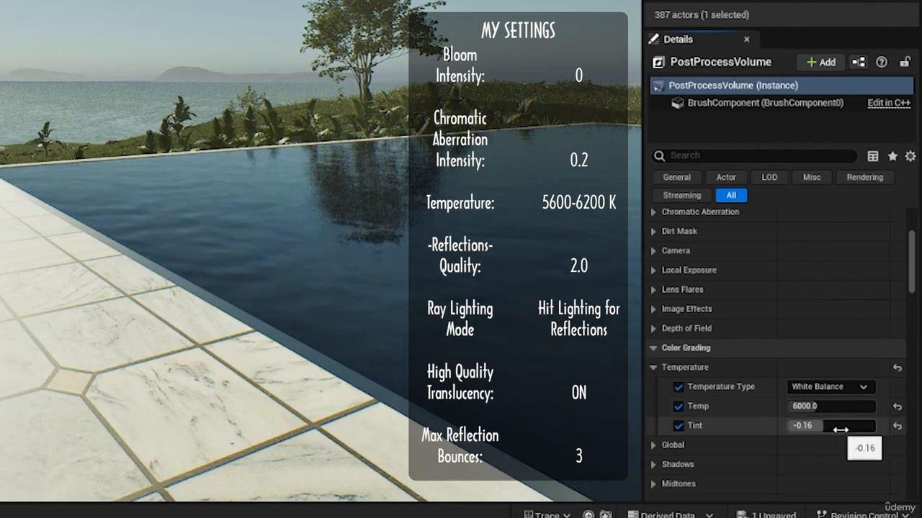
Step: Reset the PostProcessVolume's white balance Tint to default and adjust Temp, trying 5800 and 6200
click(897, 425)
scroll(893, 417, down, 2)
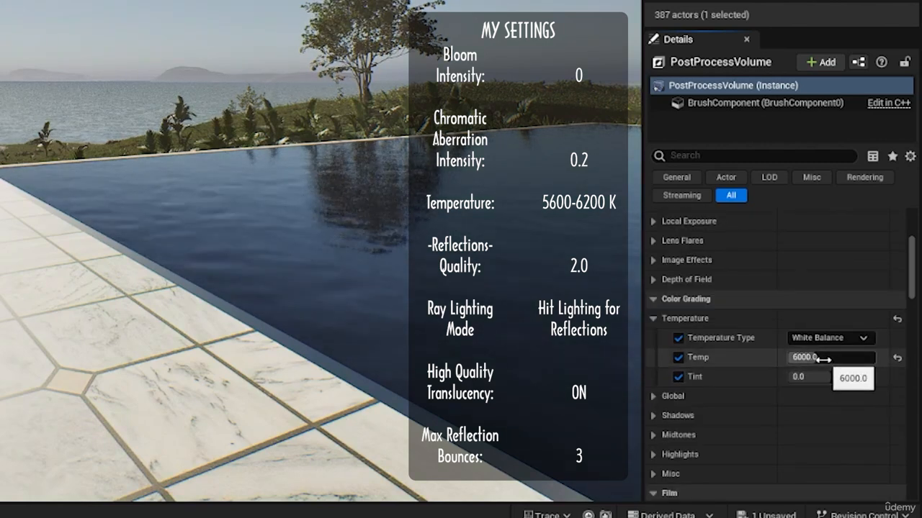
click(823, 358)
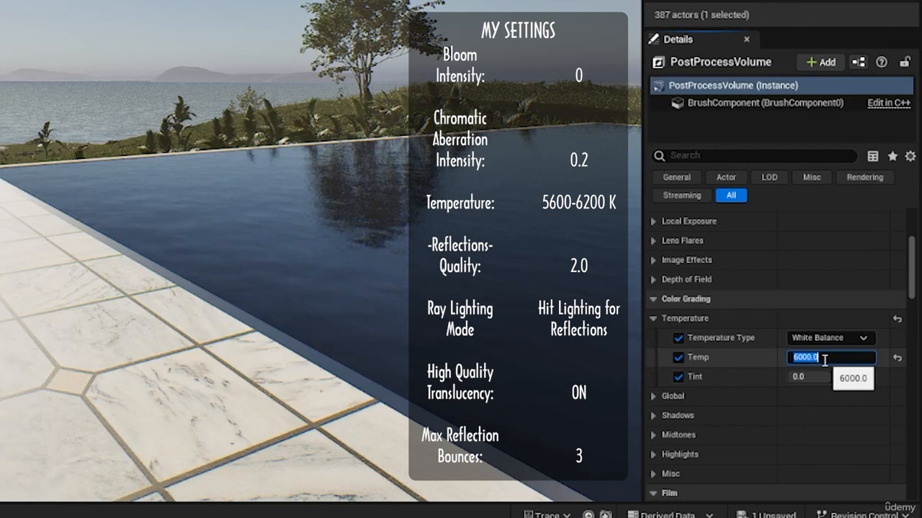
text(5800)
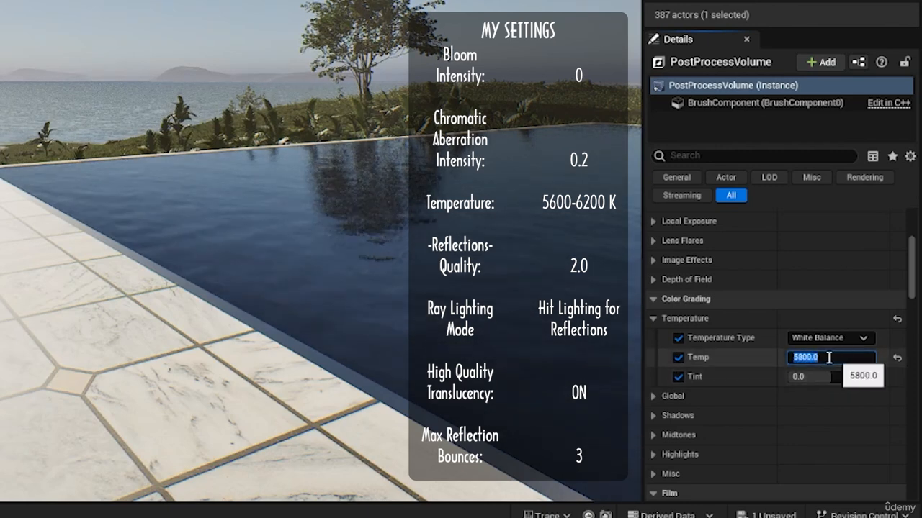
key(Return)
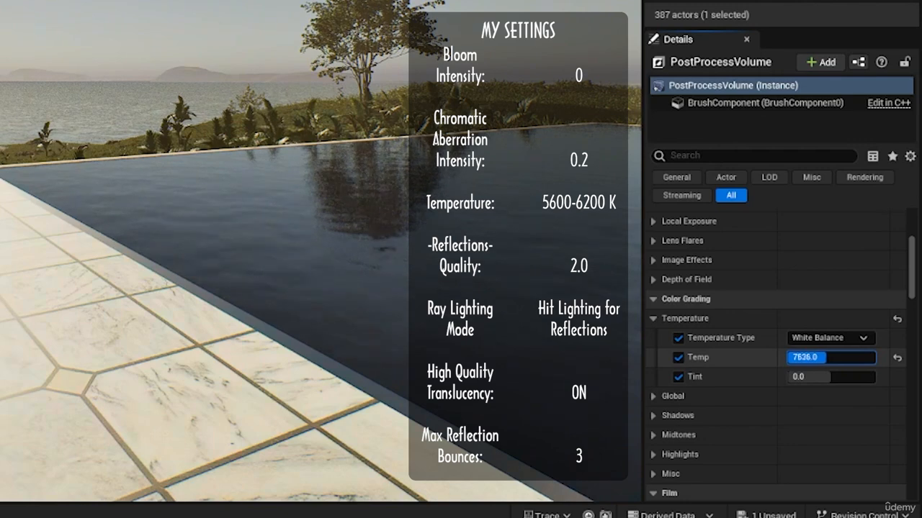
click(814, 358)
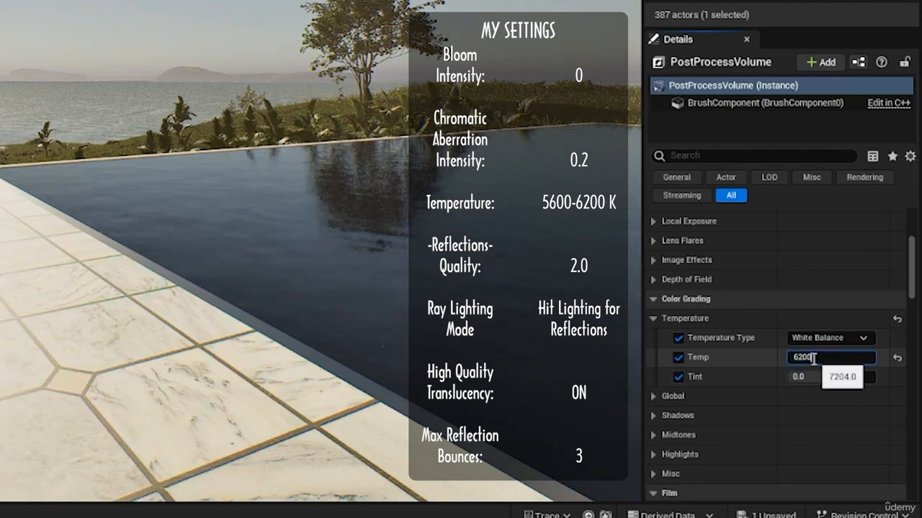
key(Return)
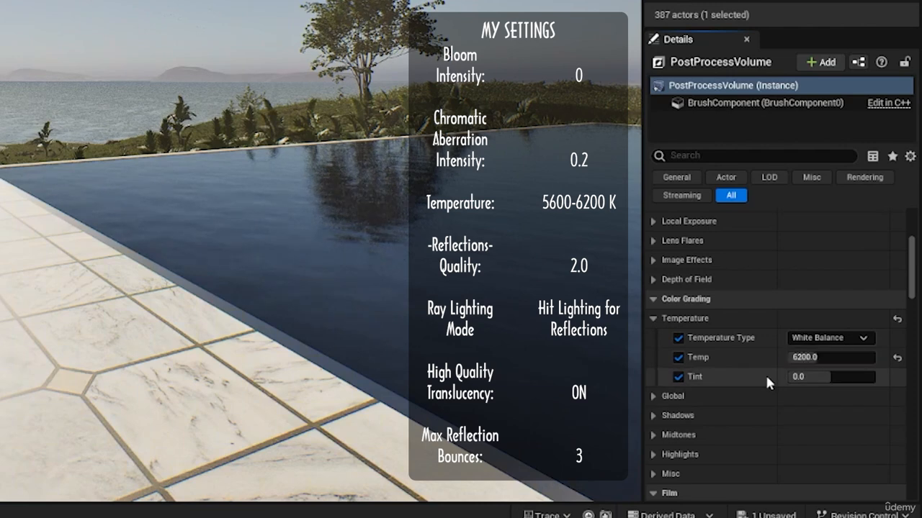
click(798, 355)
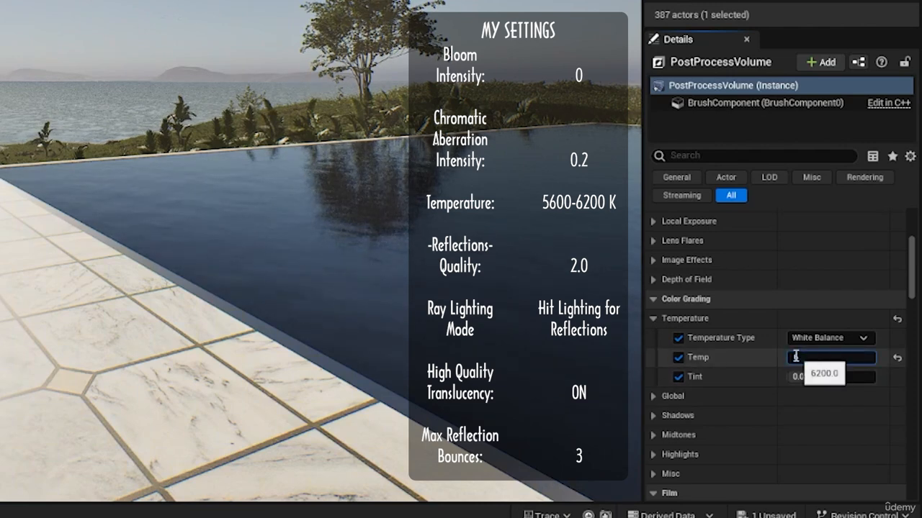
Step: Review the PostProcessVolume's Lumen Reflections quality, ray lighting mode, high quality translucency and max reflection bounces
scroll(722, 301, down, 5)
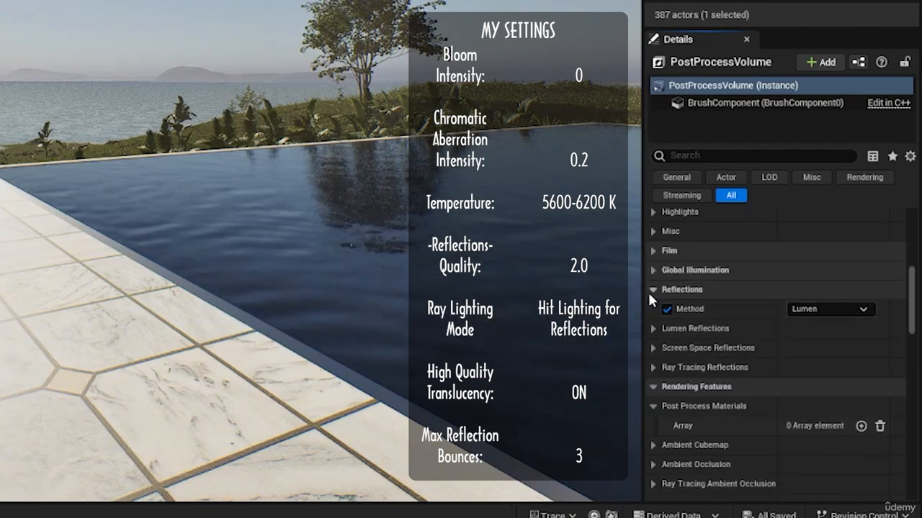
click(653, 328)
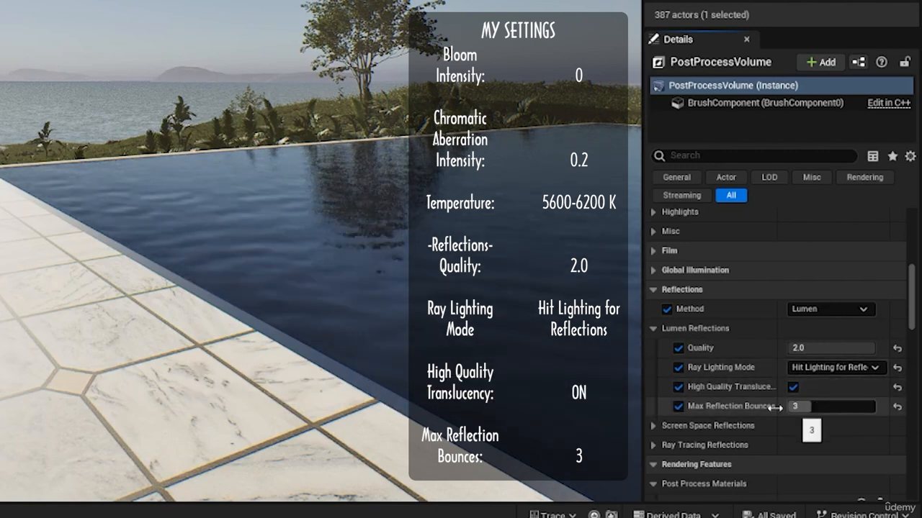
click(651, 289)
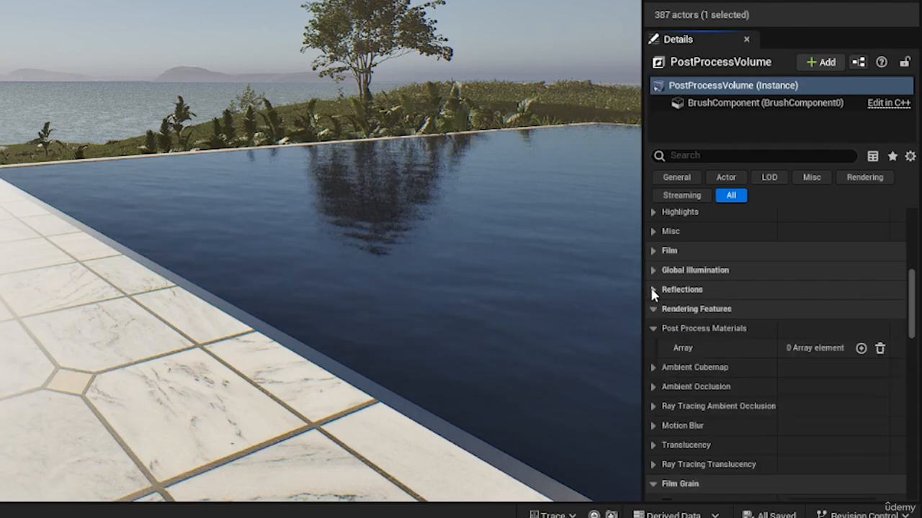
Step: Check the Translucency type under the rendering features and the Infinite Extent (Unbound) option in the volume settings
click(652, 310)
click(652, 309)
click(653, 309)
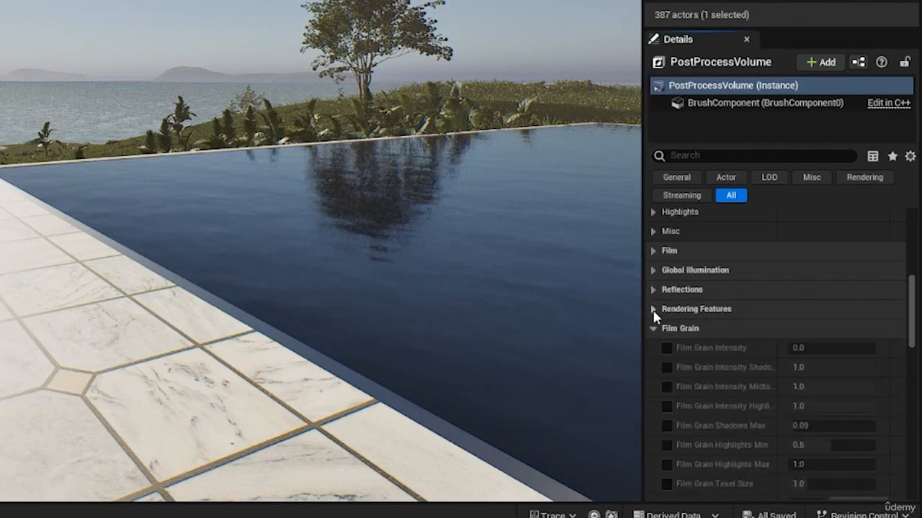
click(652, 310)
scroll(653, 313, down, 3)
click(653, 328)
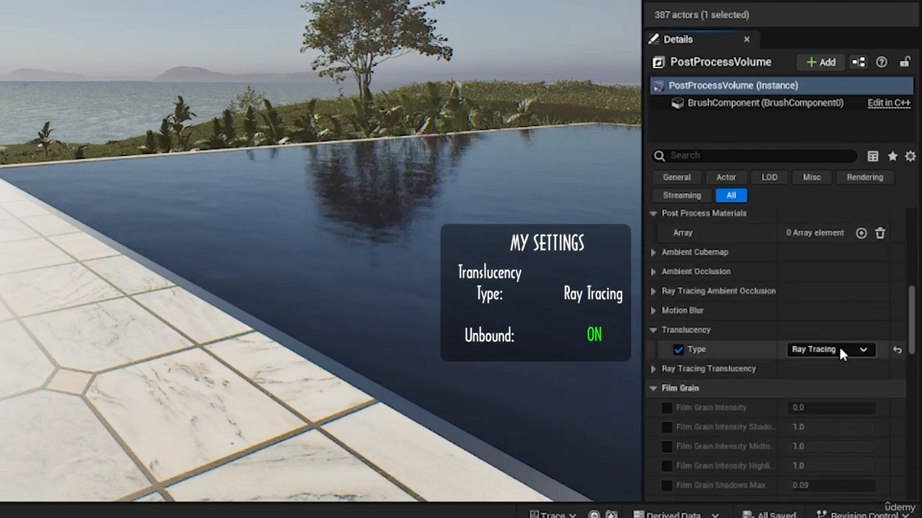
click(804, 363)
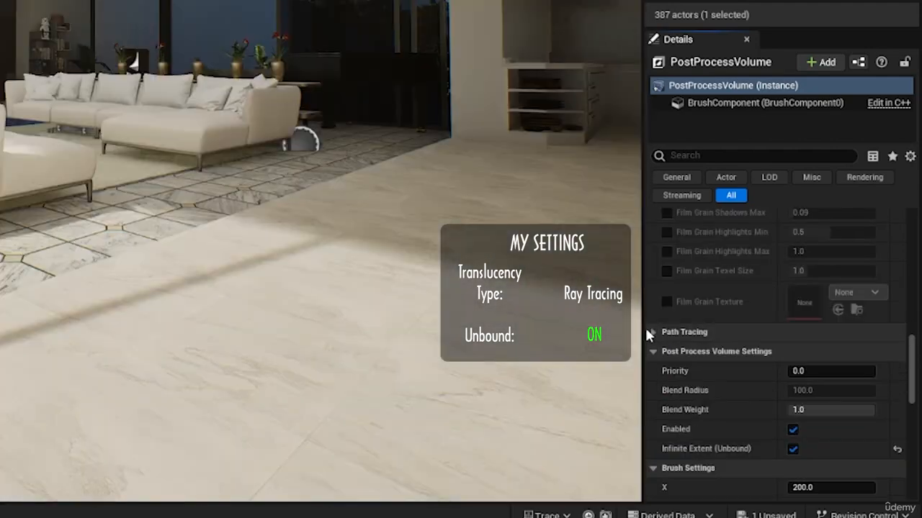
scroll(731, 384, down, 4)
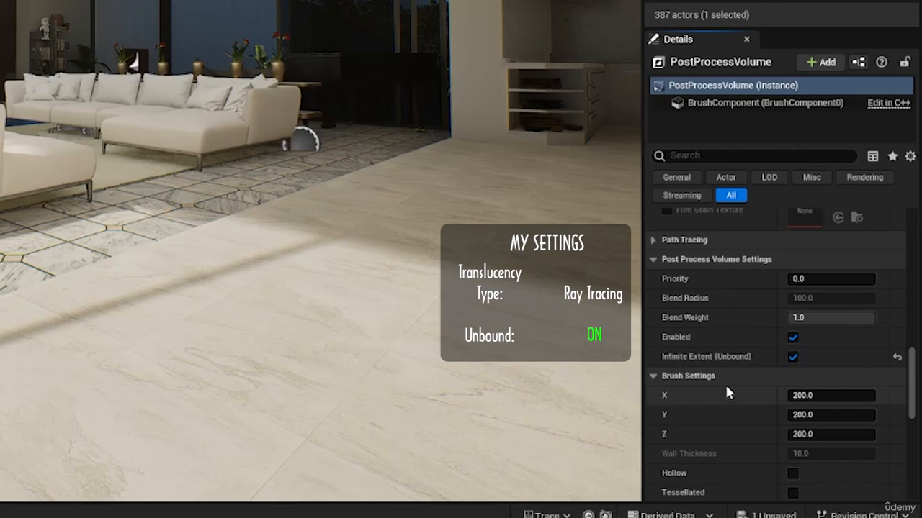
scroll(725, 382, down, 5)
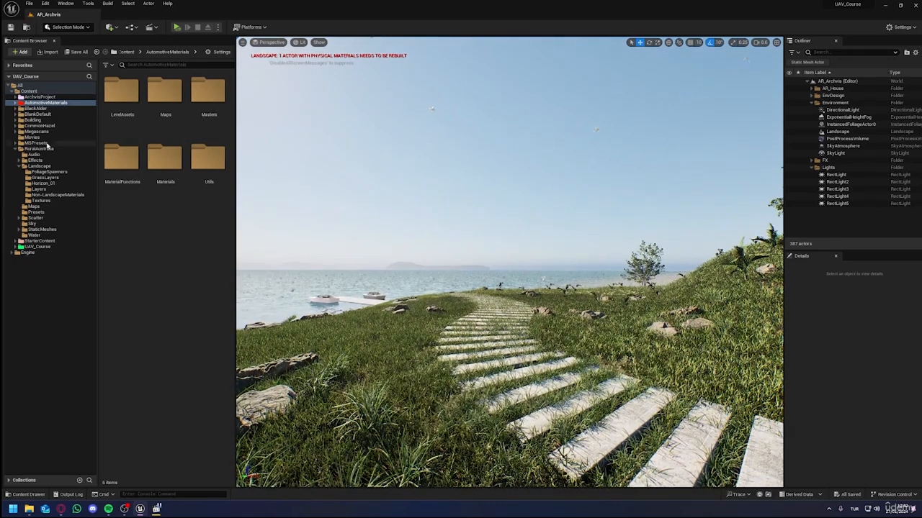
Step: Add a new Level Sequence and save it as Cinematic_1 in the UAV_Course/Sequencer folder
click(15, 149)
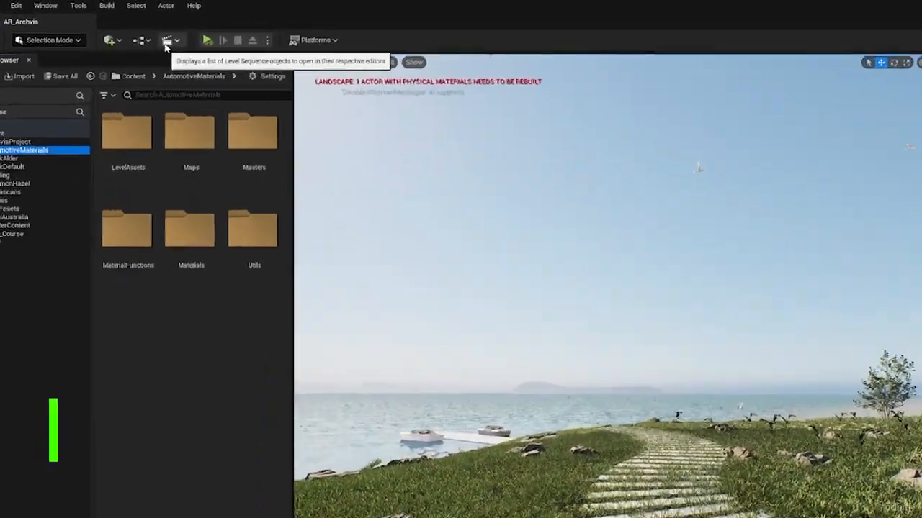
click(151, 27)
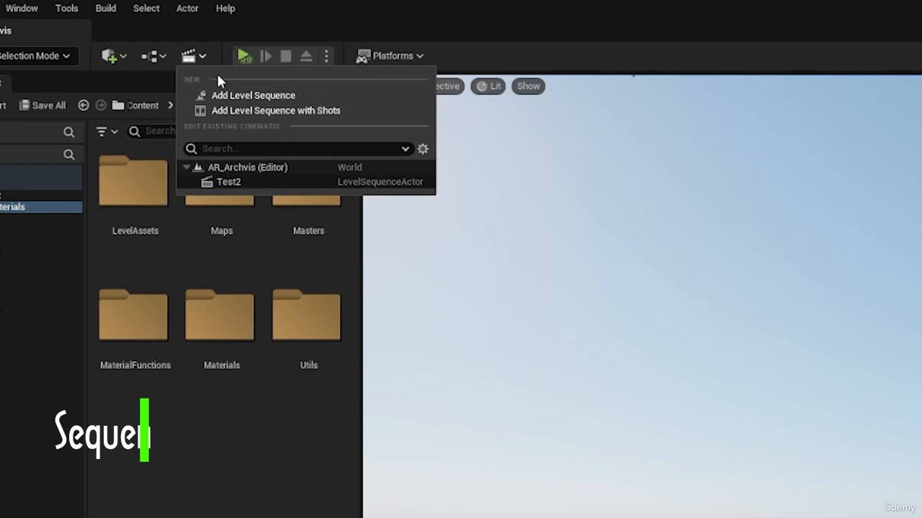
click(244, 106)
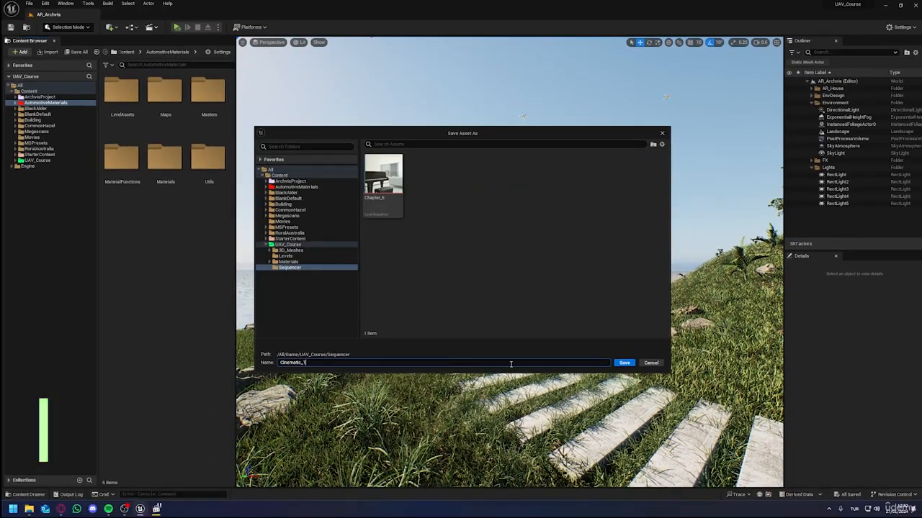
click(624, 363)
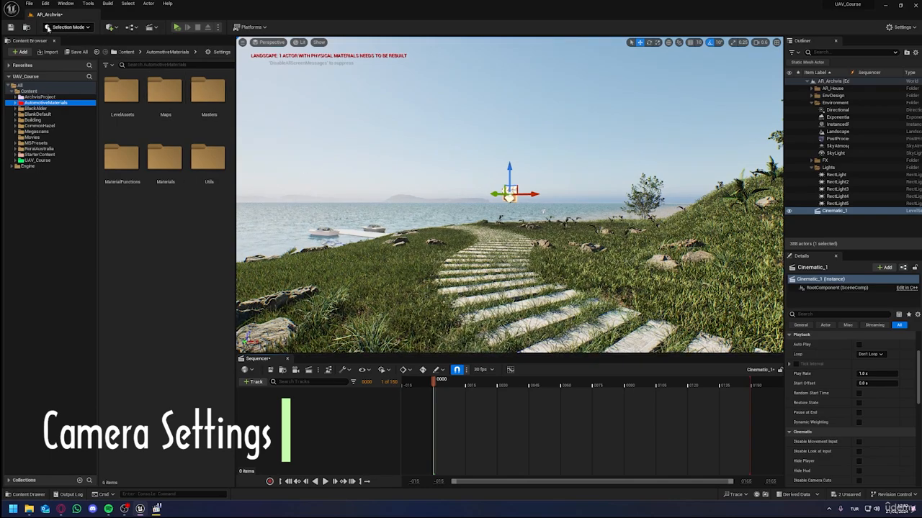
Step: Set the Cinematic_1 sequence's display rate to 60 fps and show its time in seconds
right_drag(364, 143, 585, 149)
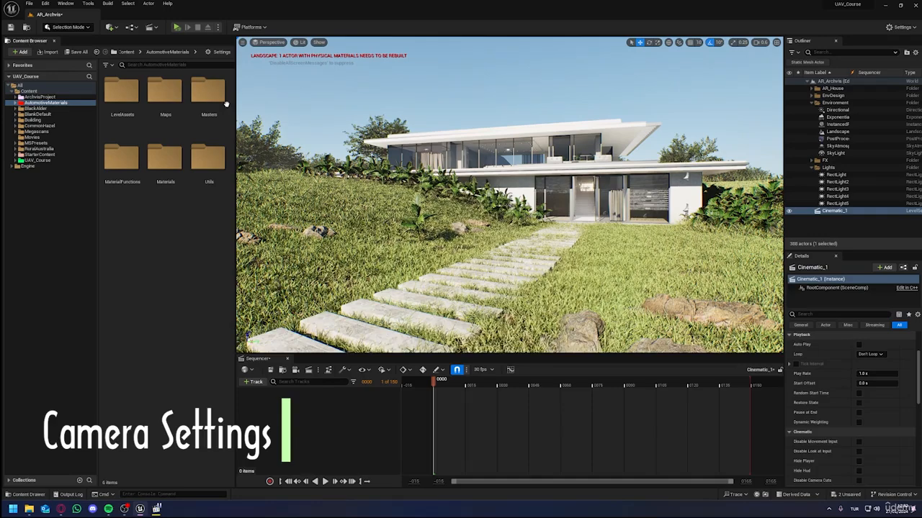
key(w)
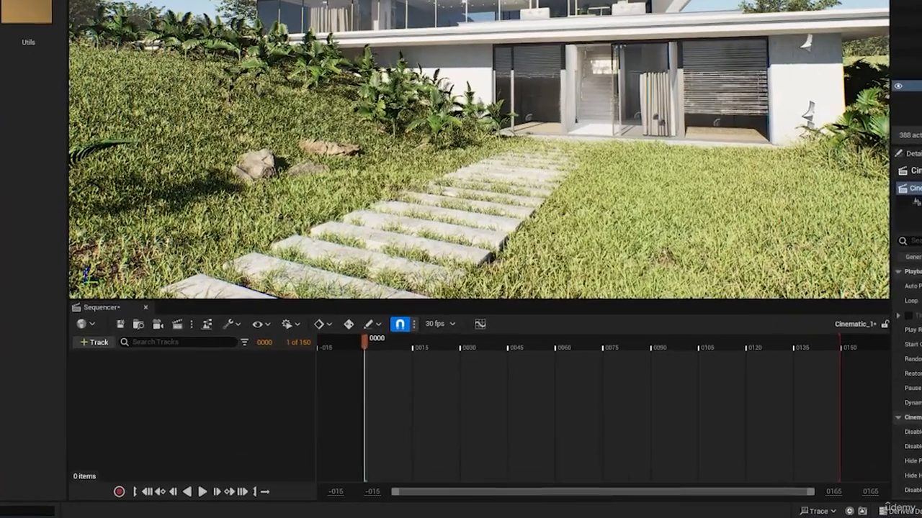
click(448, 325)
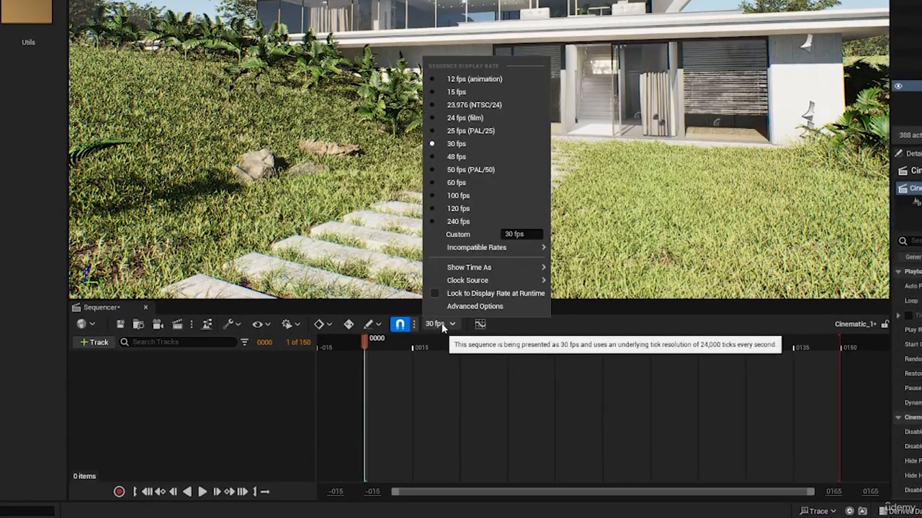
click(457, 184)
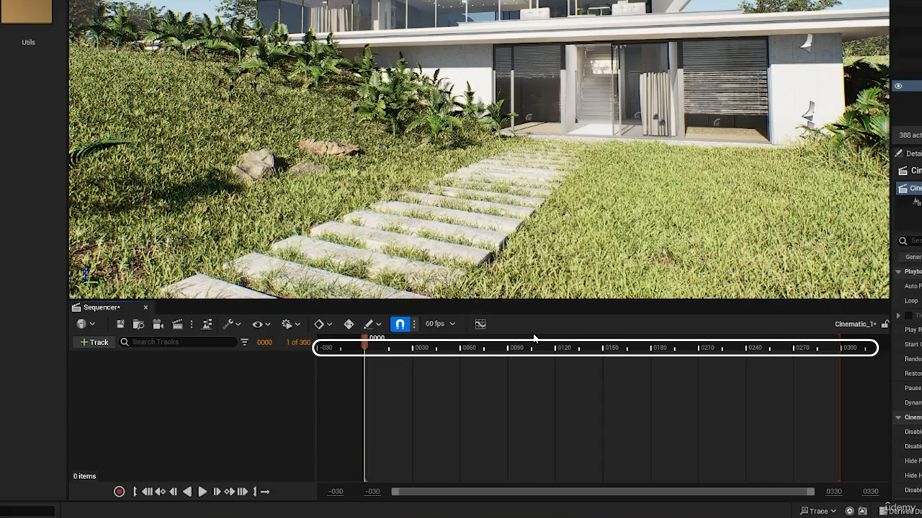
click(450, 325)
mouse_move(504, 268)
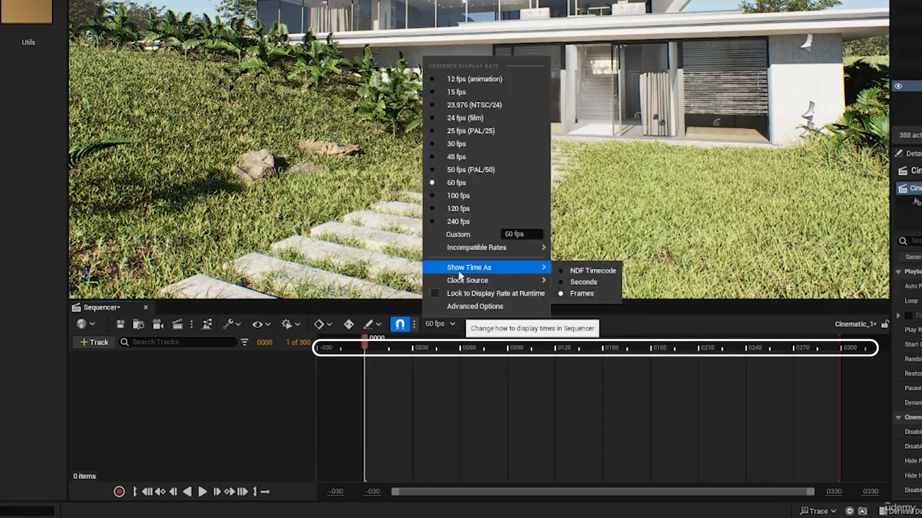
click(583, 283)
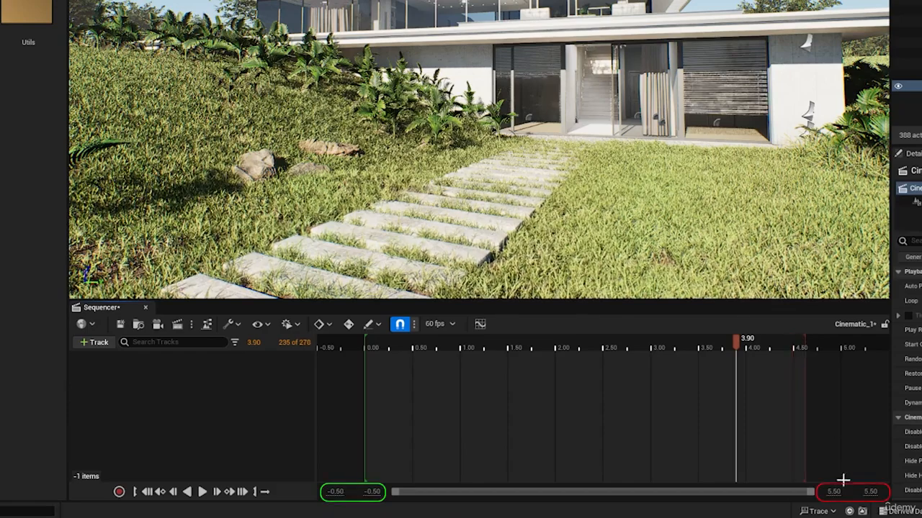
Step: Extend the sequence's timeline range and playback end to 10 seconds
drag(834, 492, 867, 492)
click(837, 492)
text(10.2833)
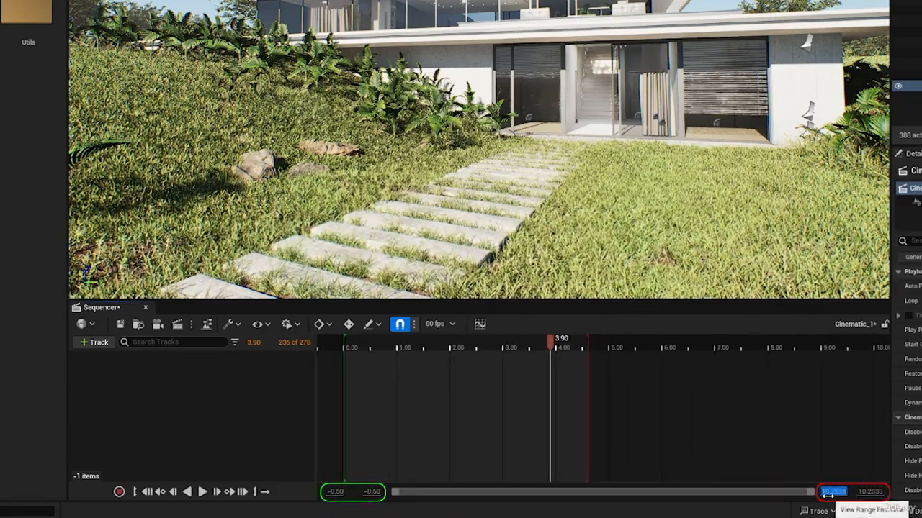
key(Return)
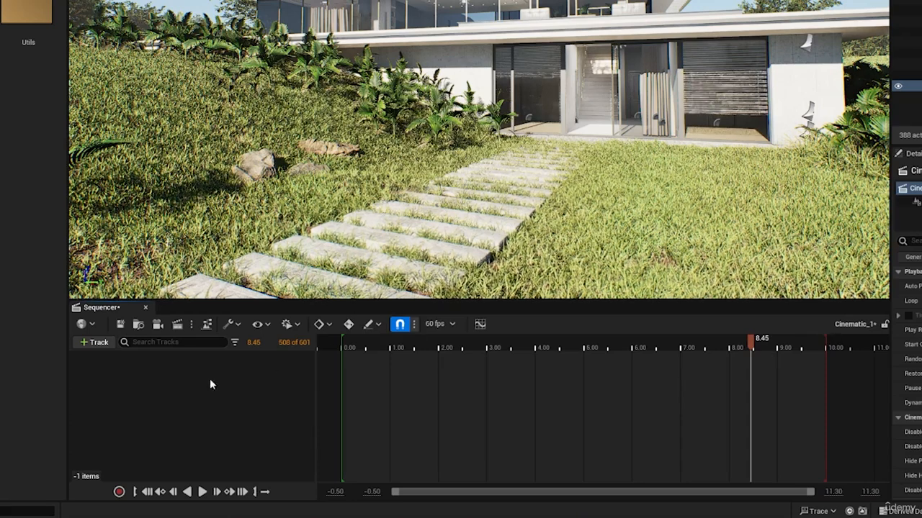
Step: Create a cine camera as the sequence's current camera cut and set its Filmback to Super 35mm
click(158, 325)
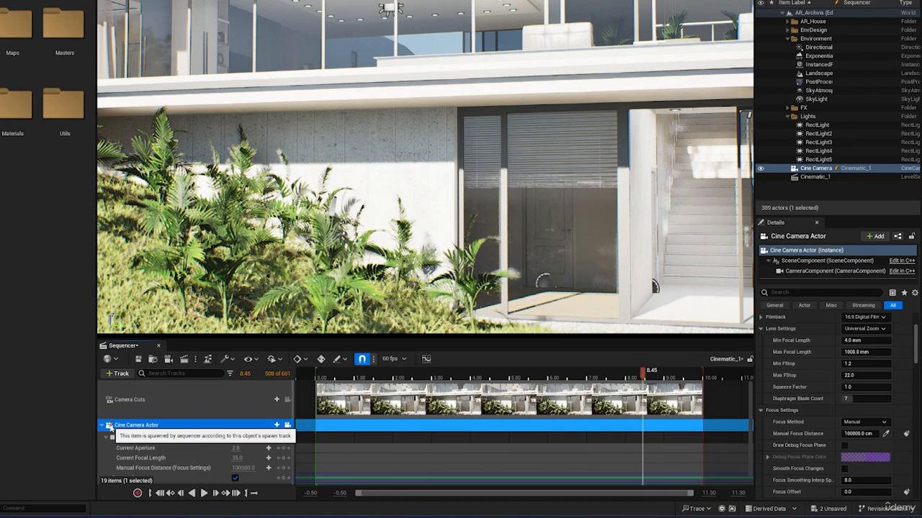
click(109, 425)
click(864, 386)
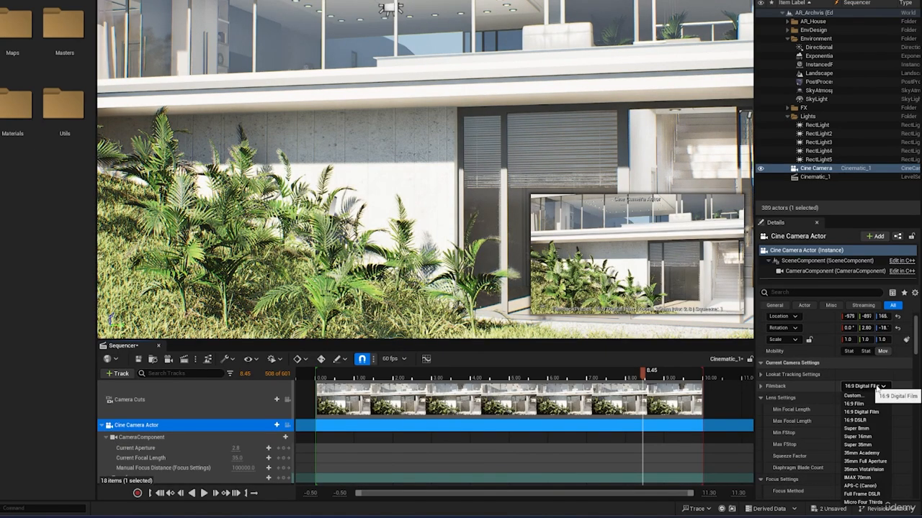
click(859, 446)
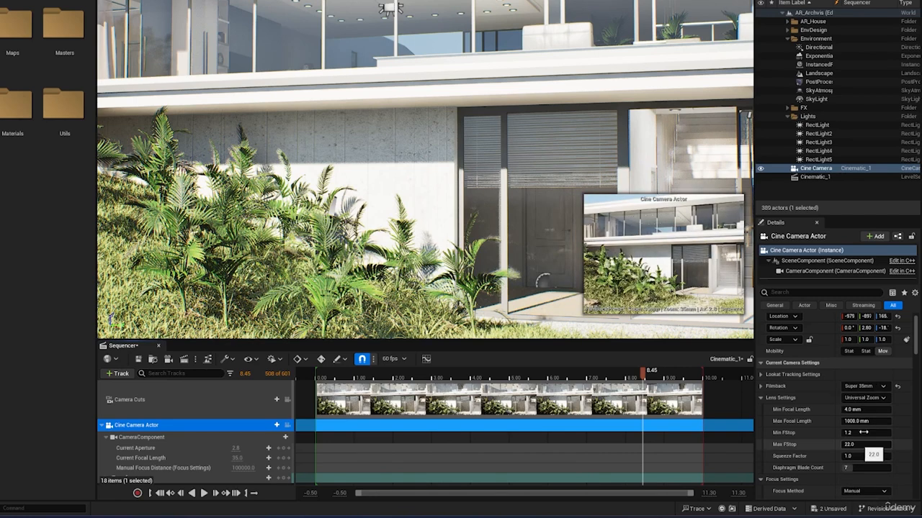
Step: Lock the Cine Camera Actor to the viewport and set its lens Squeeze Factor to 1.6
click(286, 426)
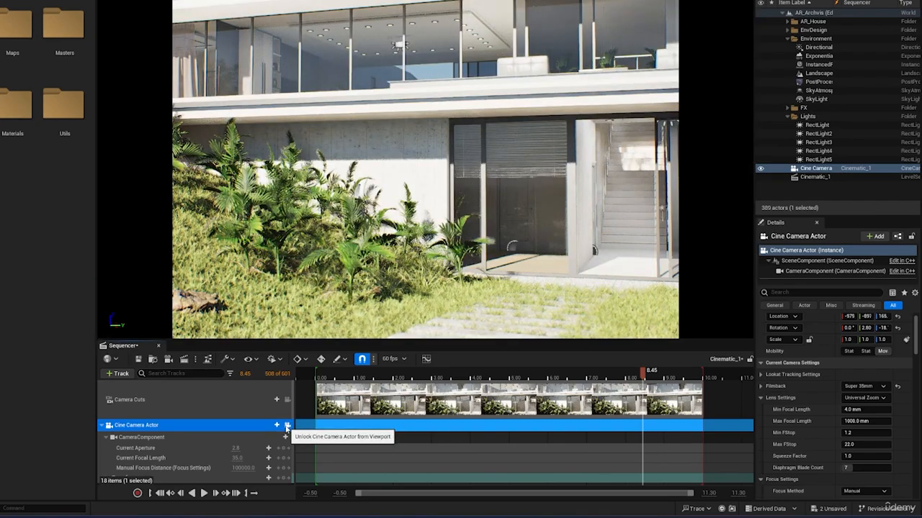
mouse_move(410, 230)
right_down()
mouse_move(277, 241)
mouse_move(472, 239)
mouse_move(397, 241)
right_up()
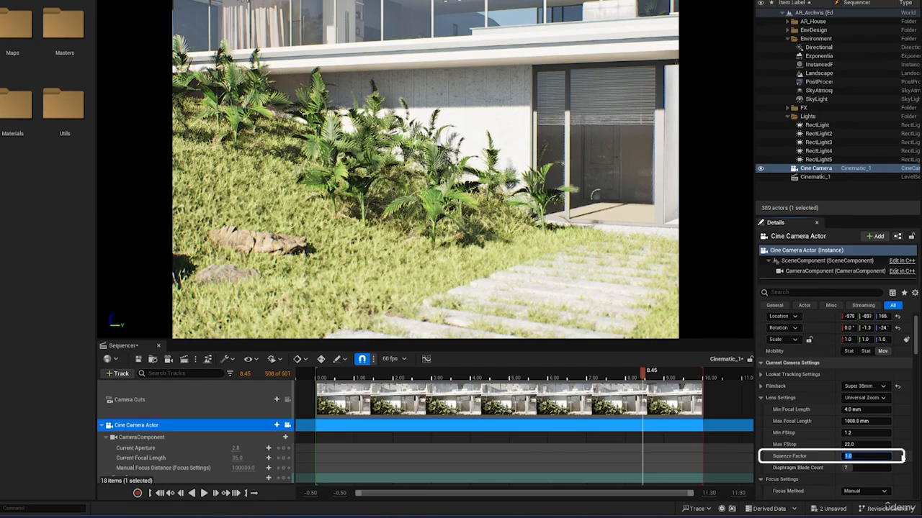
text(.6)
key(Return)
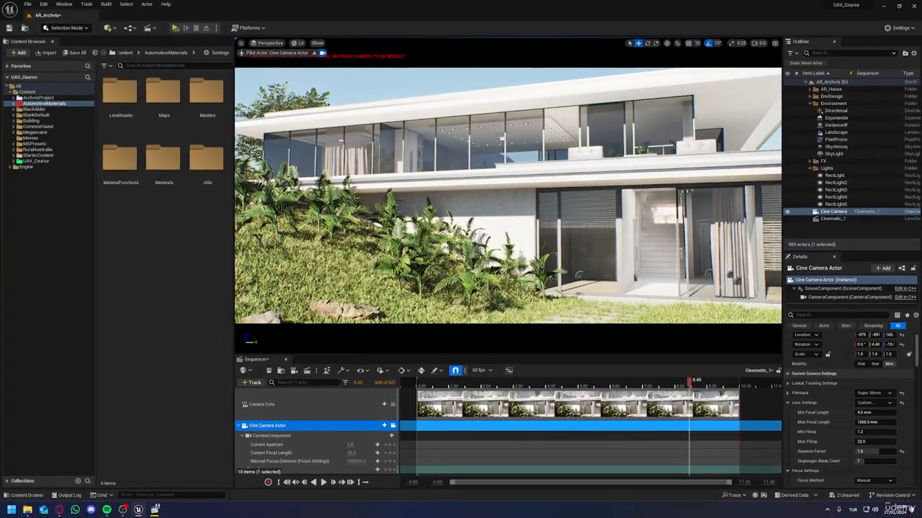
Step: Move the piloted cine camera backward to frame the whole house front across the lawn
key(s)
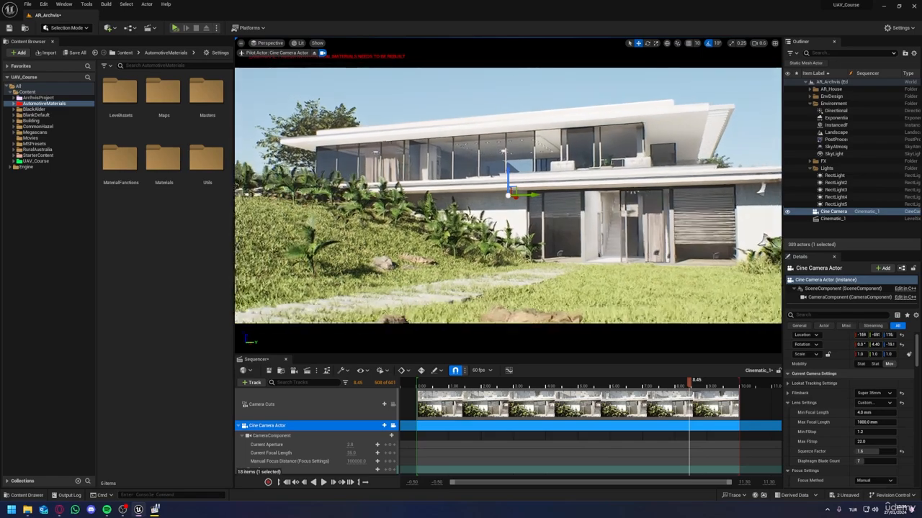
key(s)
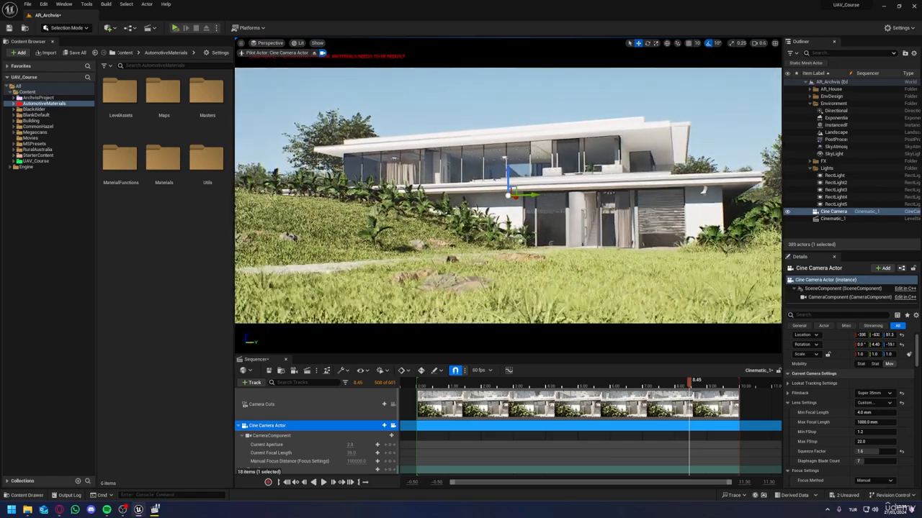
Step: Move the piloted cine camera farther back and lower over the lawn, framing the house with the tree beside it
key(s)
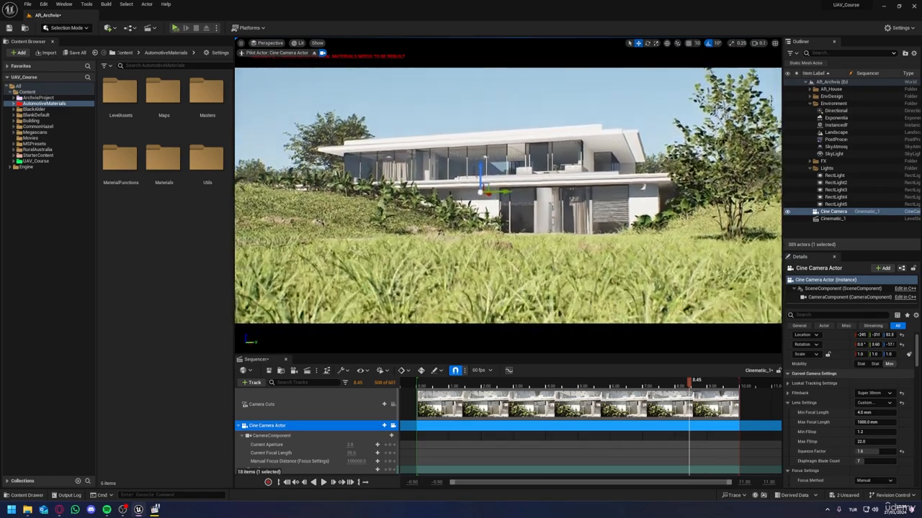
key(s)
click(666, 191)
drag(658, 257, 765, 282)
right_drag(765, 282, 760, 235)
key(Escape)
right_drag(576, 230, 603, 247)
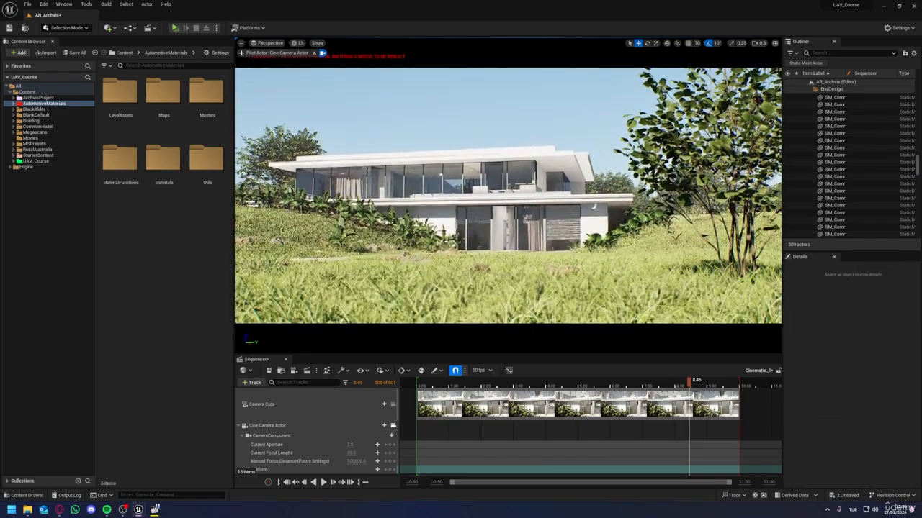
Step: Add a keyframe to the cine camera's Transform track and place it at 0.00
click(242, 436)
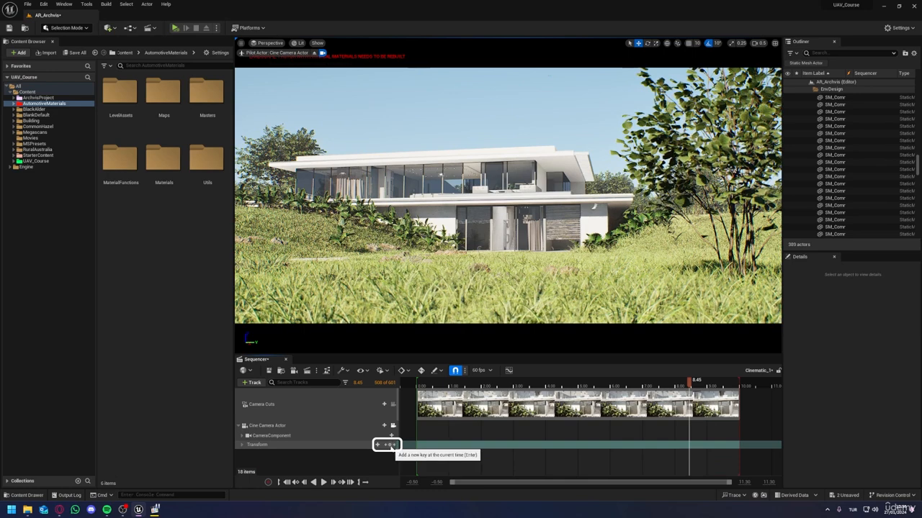
click(393, 445)
drag(689, 444, 417, 445)
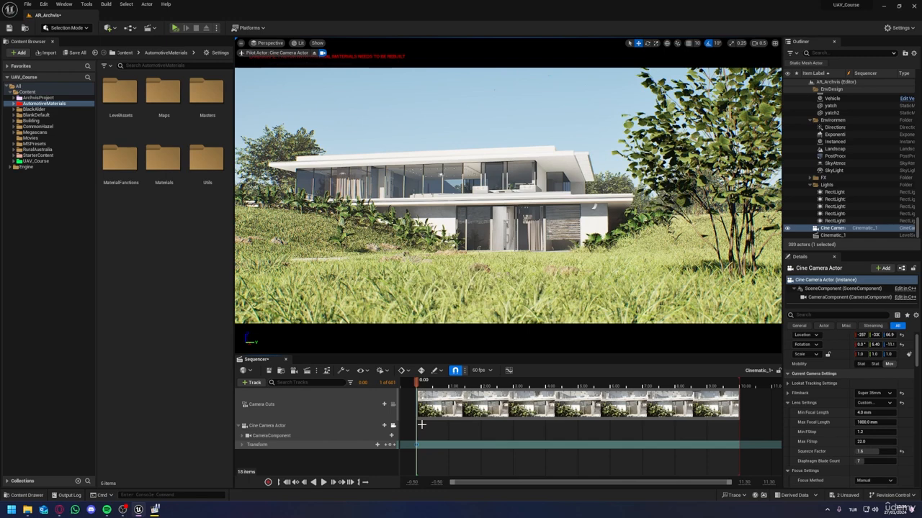
Step: Raise the camera straight up at the sequence end, 10.0166, and add a second Transform keyframe there
drag(430, 381, 630, 388)
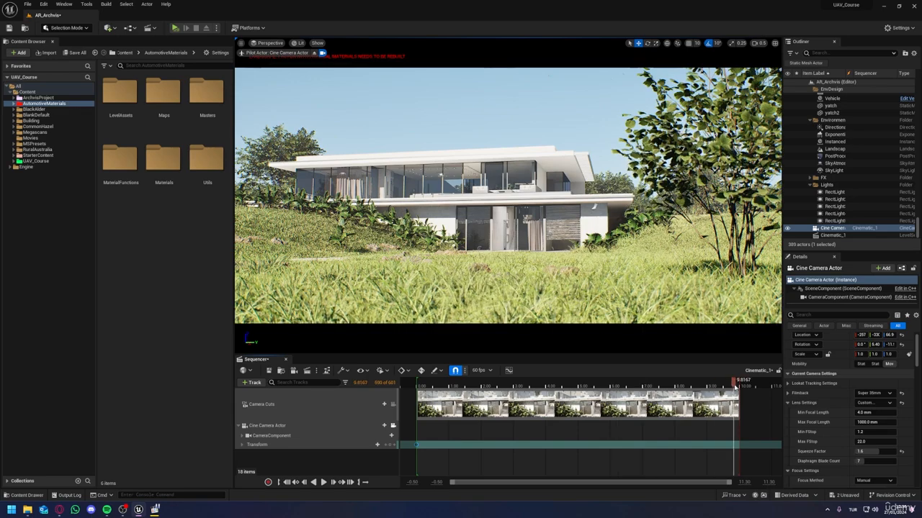
scroll(639, 324, down, 3)
key(e)
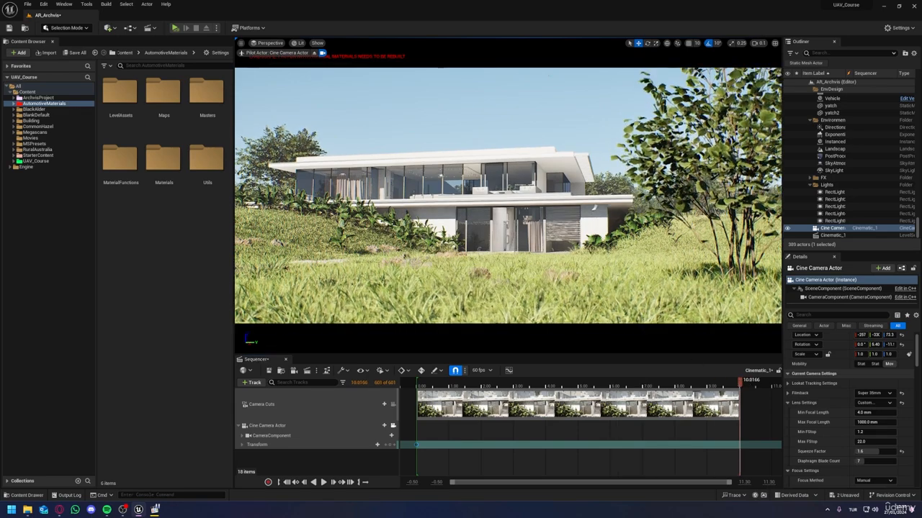
click(387, 445)
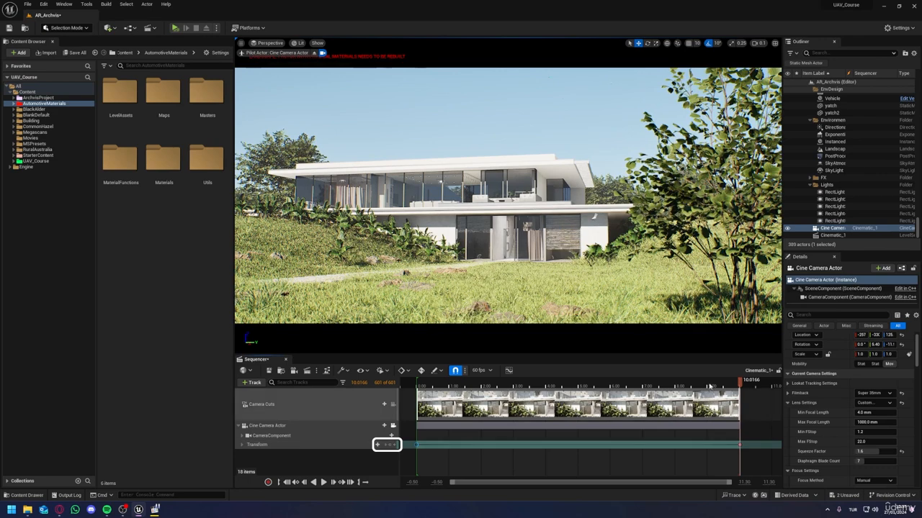
Step: Scrub and play the sequence to preview the keyed camera rise
click(713, 382)
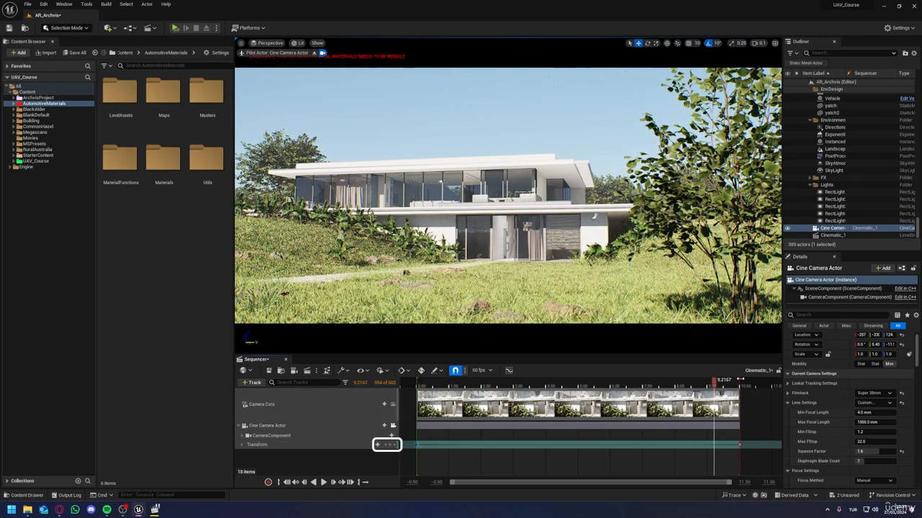
click(740, 379)
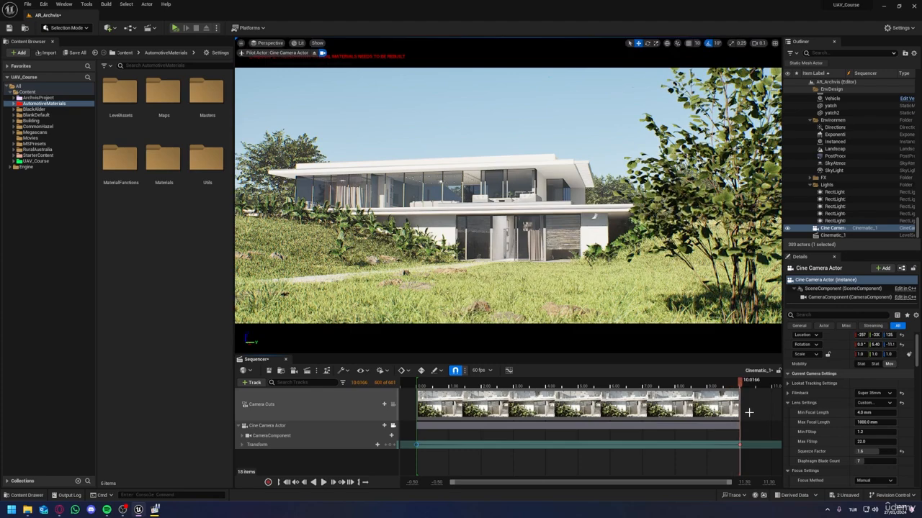
click(744, 391)
key(space)
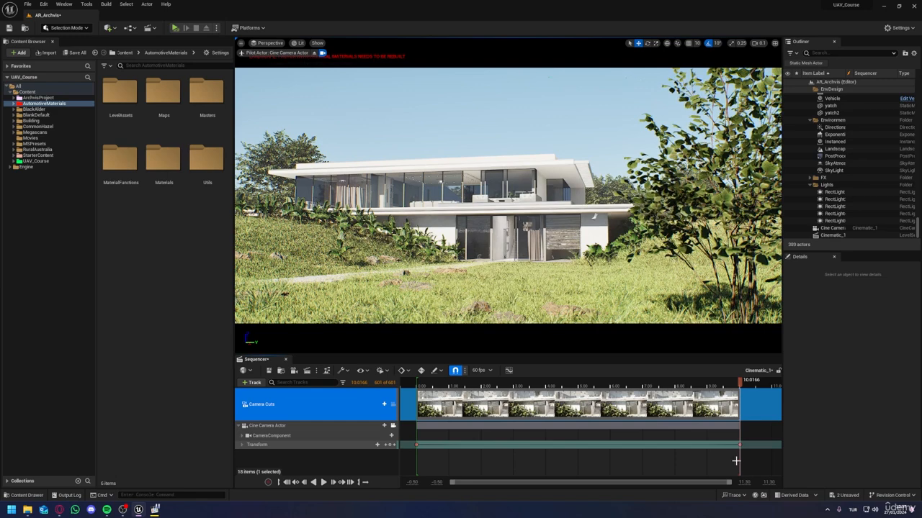
drag(700, 450, 416, 443)
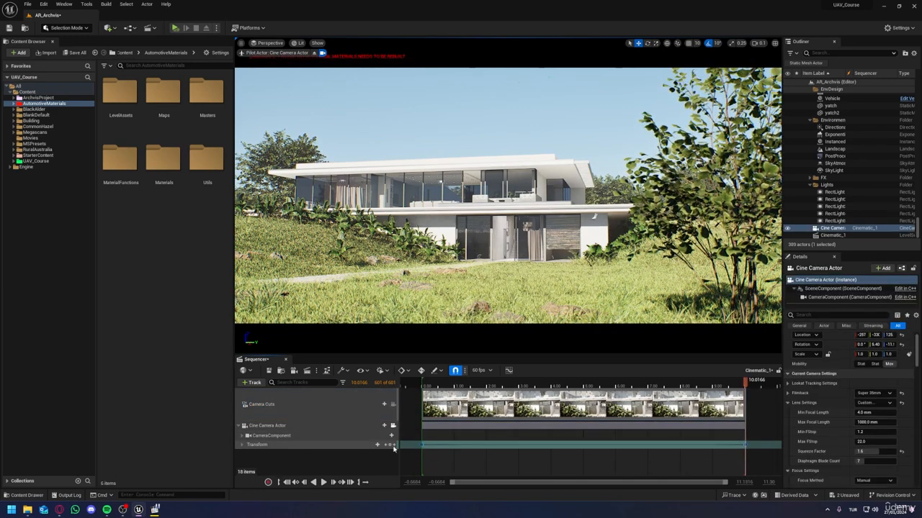
Step: Set all of the camera's Transform keys to linear interpolation in the Sequencer curves and save the sequence
click(509, 371)
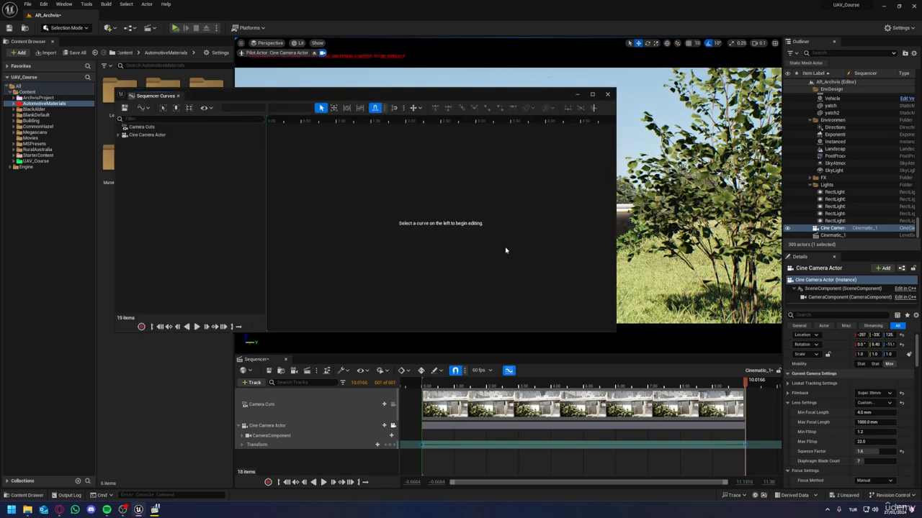
click(296, 444)
scroll(436, 271, down, 3)
drag(484, 96, 443, 109)
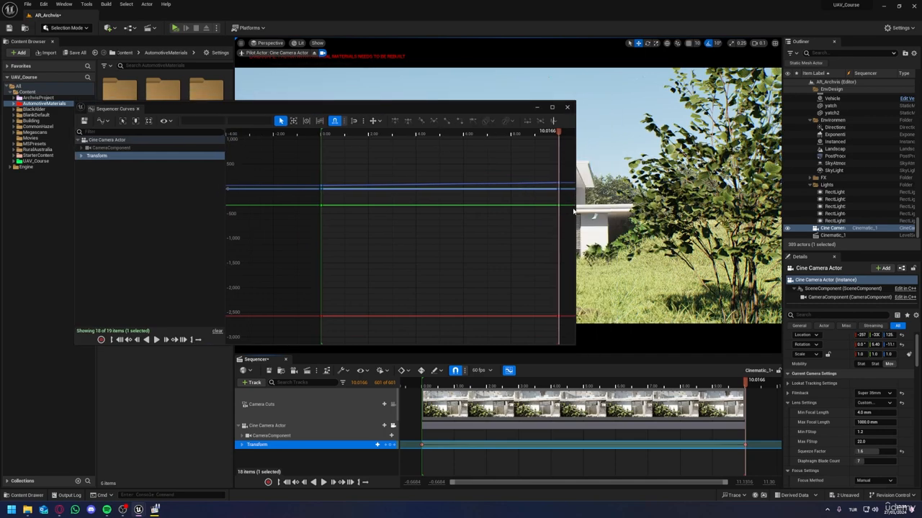
drag(574, 207, 599, 215)
key(ctrl+a)
scroll(401, 175, up, 4)
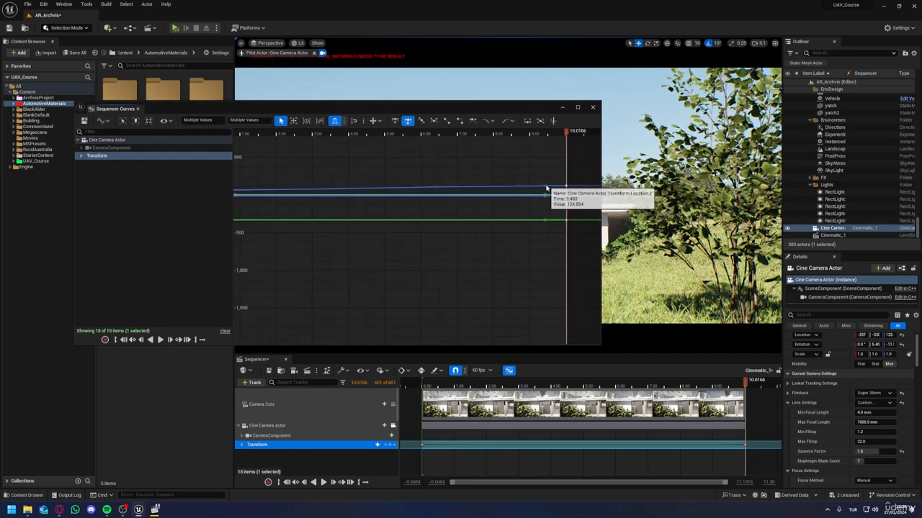
scroll(547, 190, down, 3)
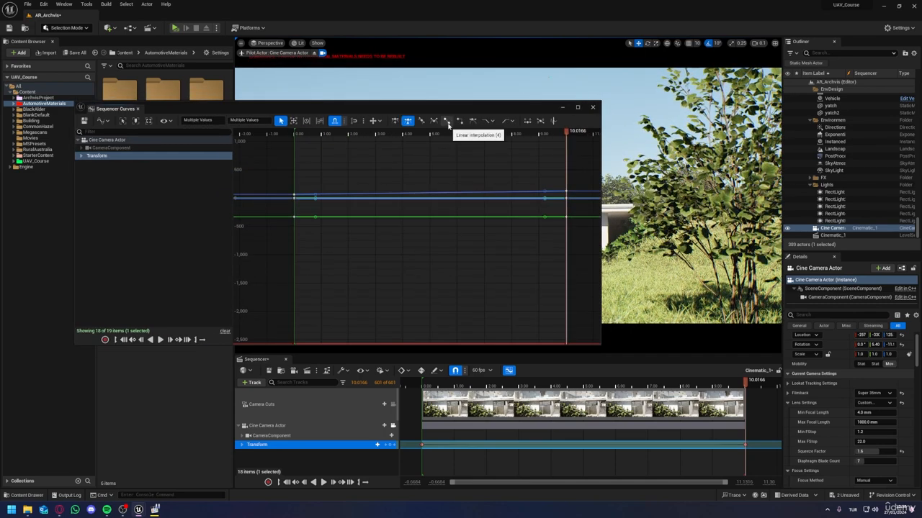
click(84, 122)
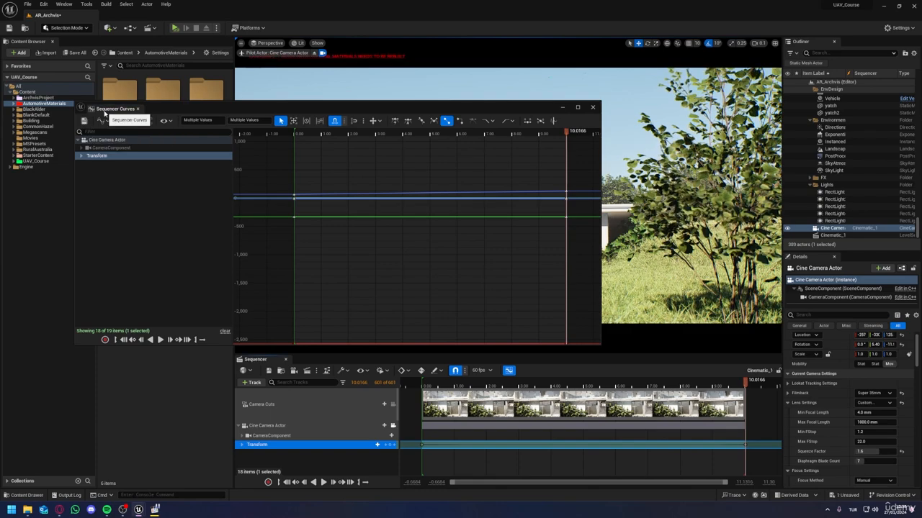
middle_click(104, 111)
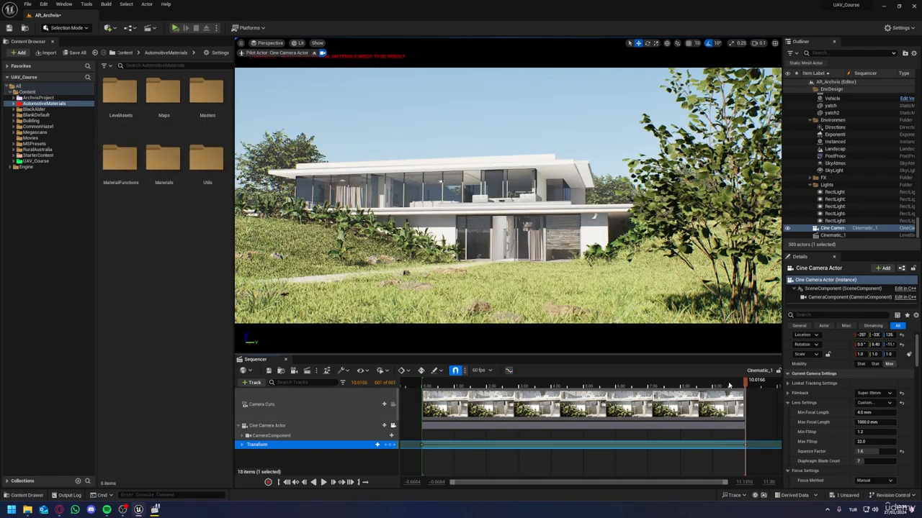
Step: Play the sequence and rename its Cine Camera Actor to Shot
key(space)
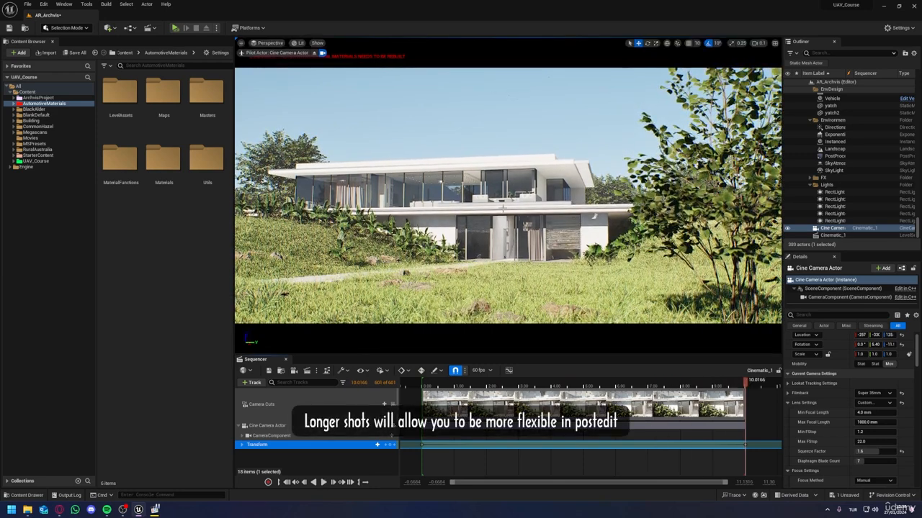
click(274, 427)
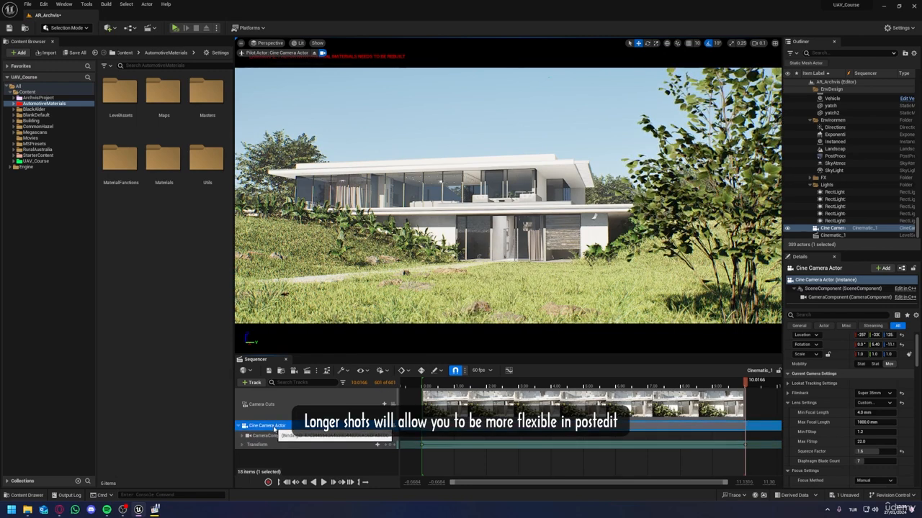
double_click(274, 427)
text(S)
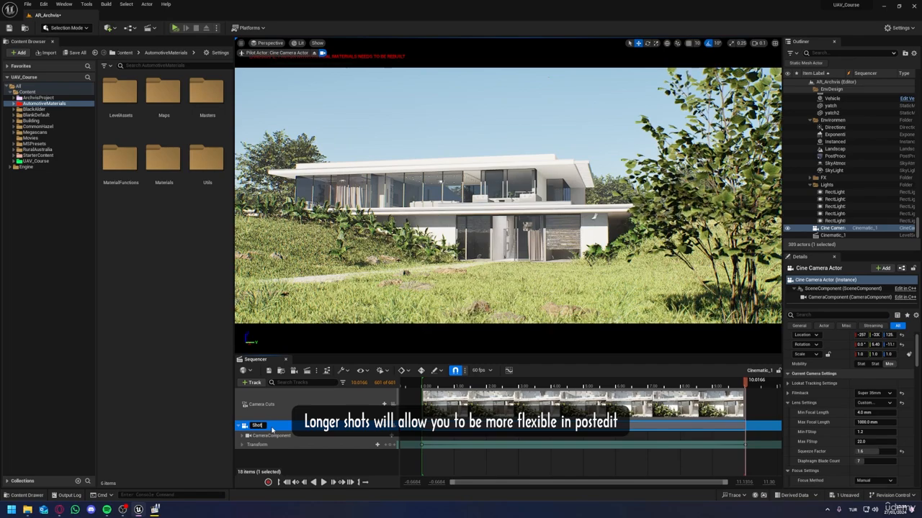
text(hot)
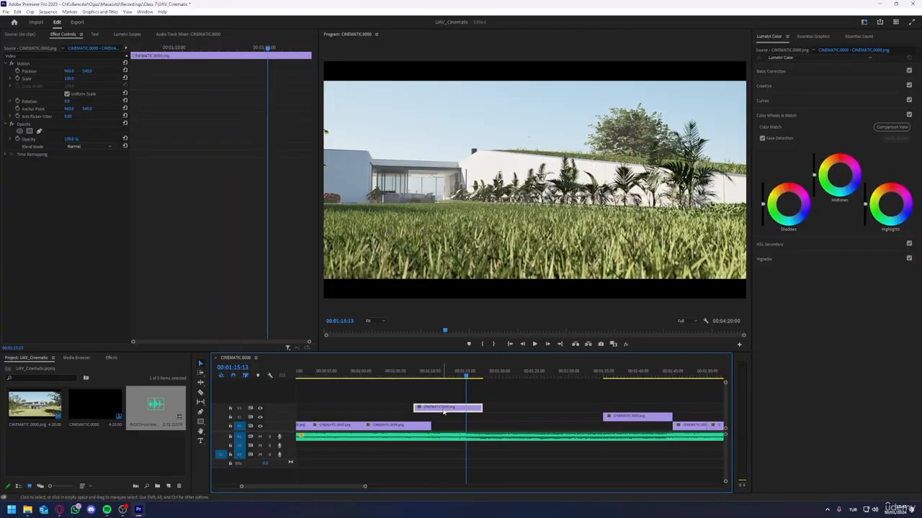
Step: Switch to Premiere Pro, move alternative shots including the armchair clip over the edit near 00:01:15, and play it back
drag(443, 411, 444, 426)
alt+scroll(558, 420, down, 2)
drag(564, 418, 474, 421)
click(596, 377)
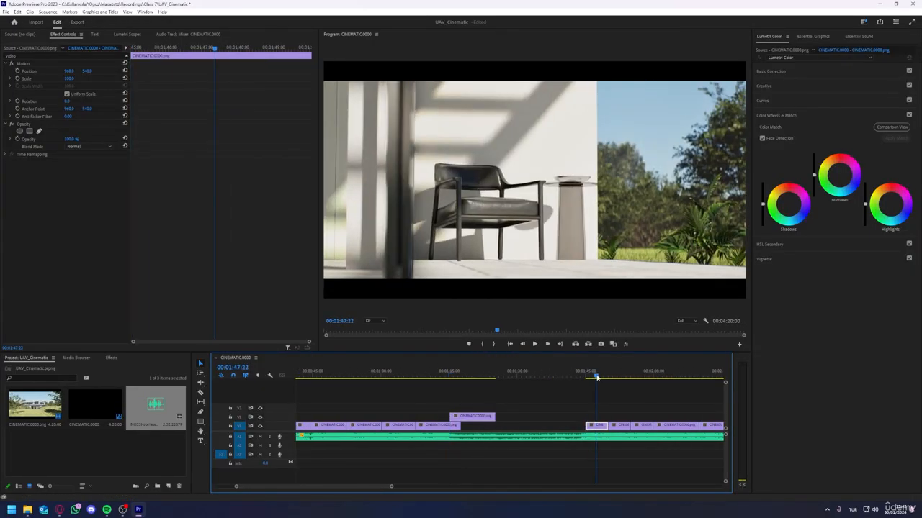
drag(598, 426, 463, 408)
click(448, 376)
key(space)
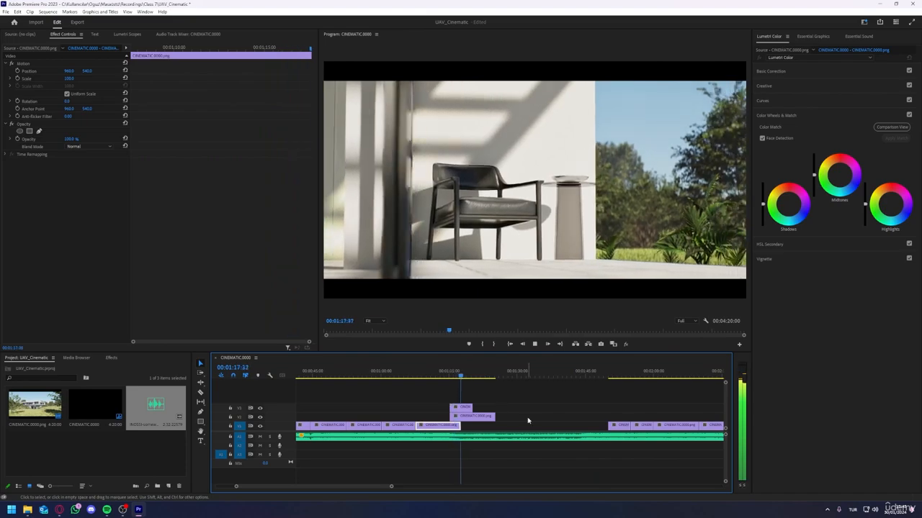
click(519, 434)
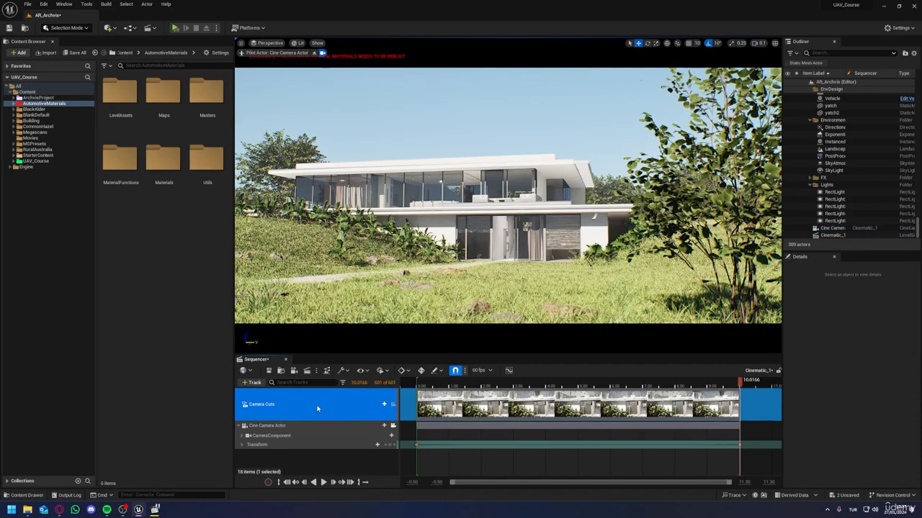
Step: Switch to Unreal Editor and edit the Section Range End of the Camera Cuts track
right_click(316, 409)
mouse_move(357, 219)
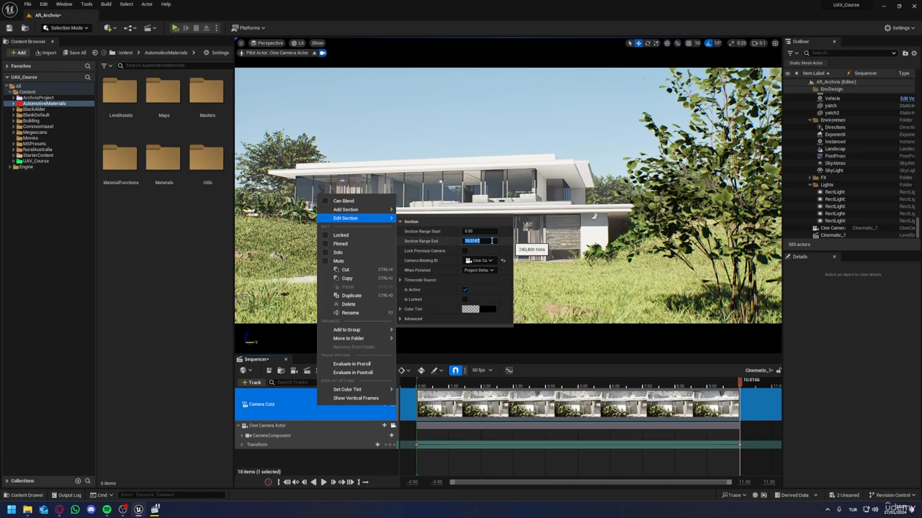
key(Return)
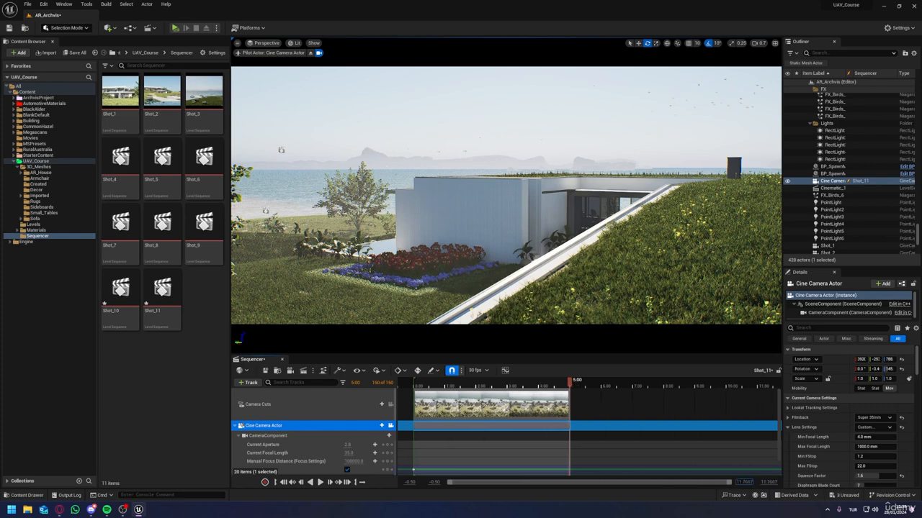
Step: Extend the Shot_11 sequence's playback end to 10 seconds and switch the viewport to the Cinematic Viewport layout
drag(691, 387, 727, 391)
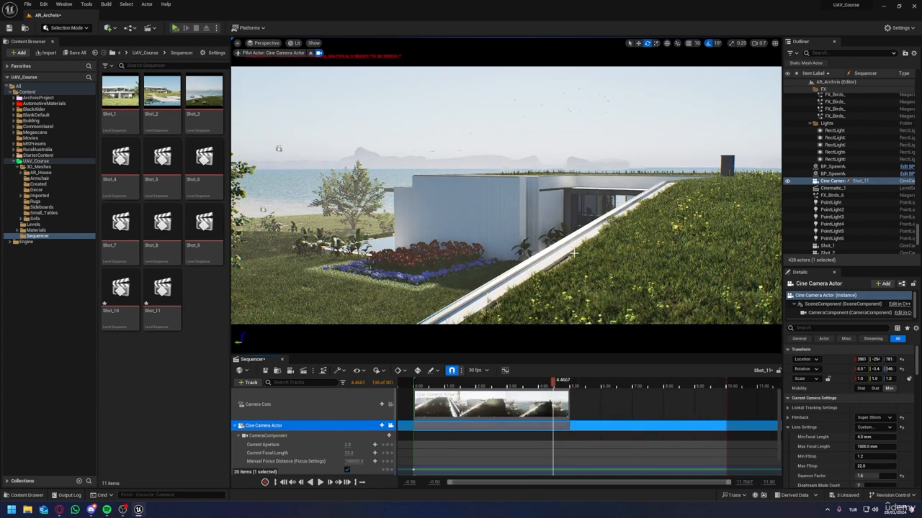
click(266, 43)
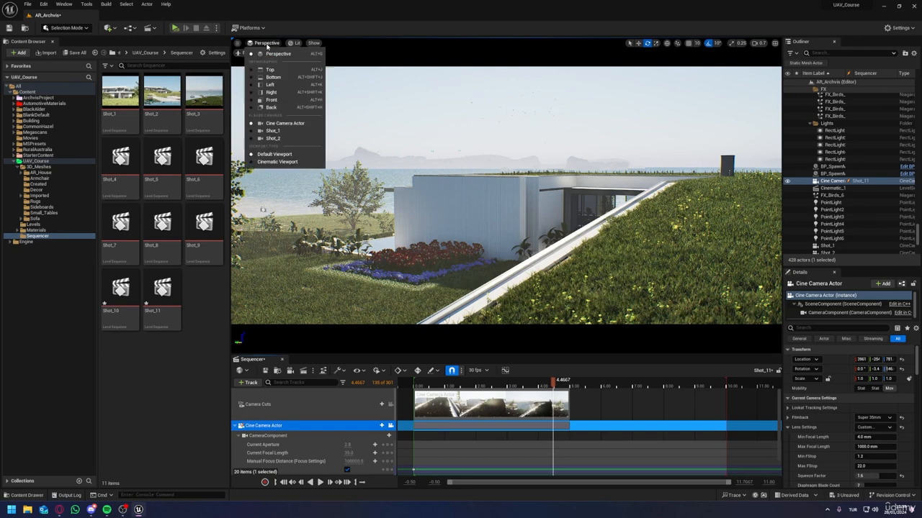
click(271, 163)
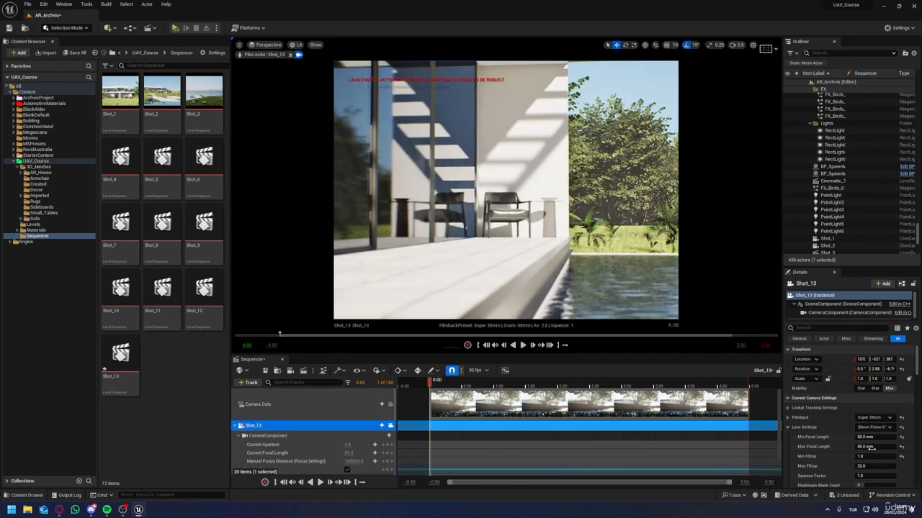
Step: Bring the piloted Shot_13 camera up to the glass doorway, select the door panel, and adjust the framing of the interior
right_drag(640, 271, 606, 256)
click(614, 261)
click(432, 180)
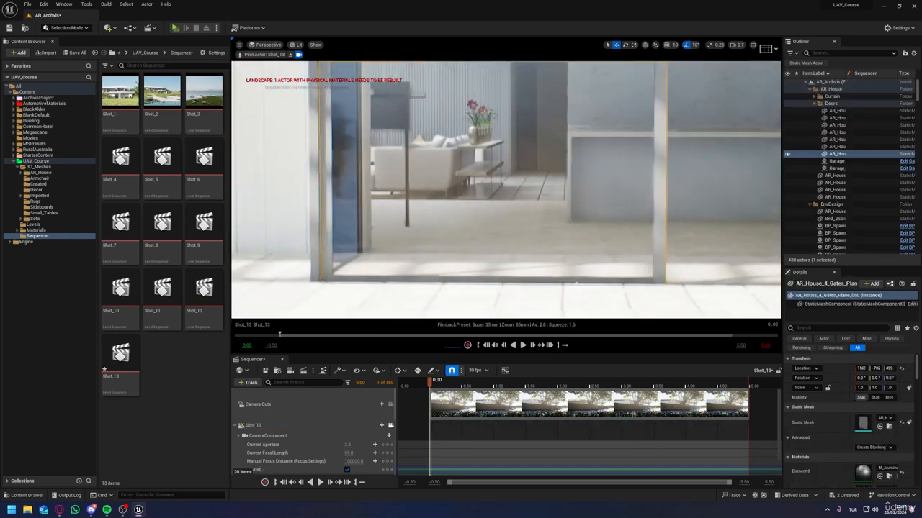
right_drag(432, 180, 441, 177)
drag(436, 172, 636, 174)
scroll(627, 177, down, 1)
right_drag(637, 174, 615, 175)
scroll(616, 178, down, 2)
scroll(795, 410, down, 1)
scroll(389, 461, down, 1)
click(253, 409)
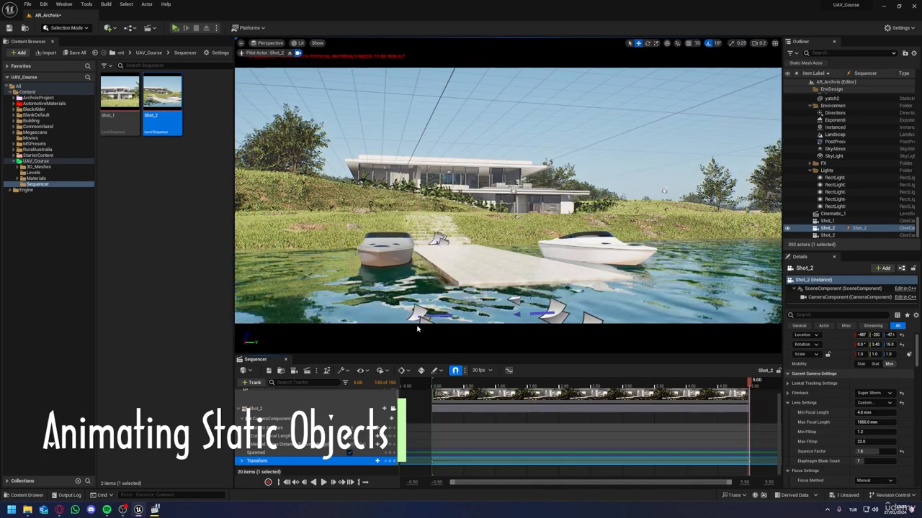
Step: Add the yatch and yatch2 boats to the Shot_2 sequence as animatable tracks and save it
click(387, 247)
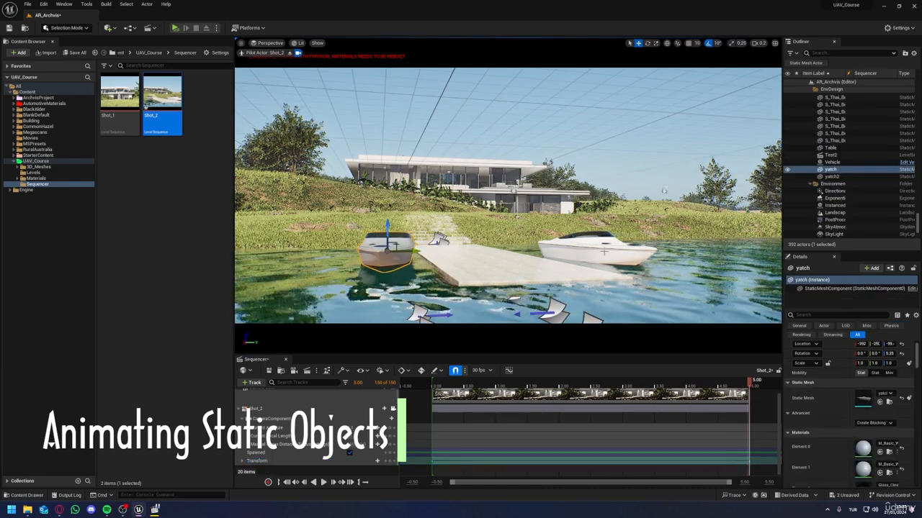
ctrl+click(597, 249)
drag(828, 173, 295, 434)
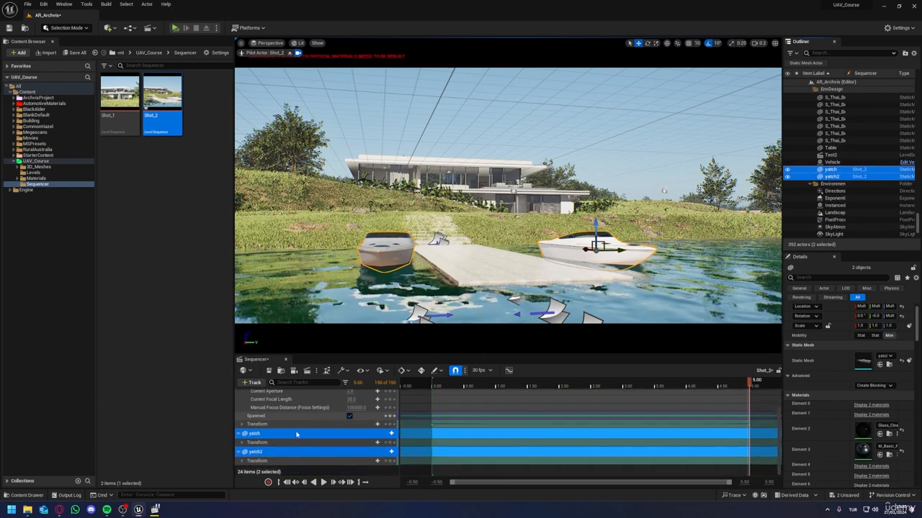
click(294, 435)
key(ctrl+s)
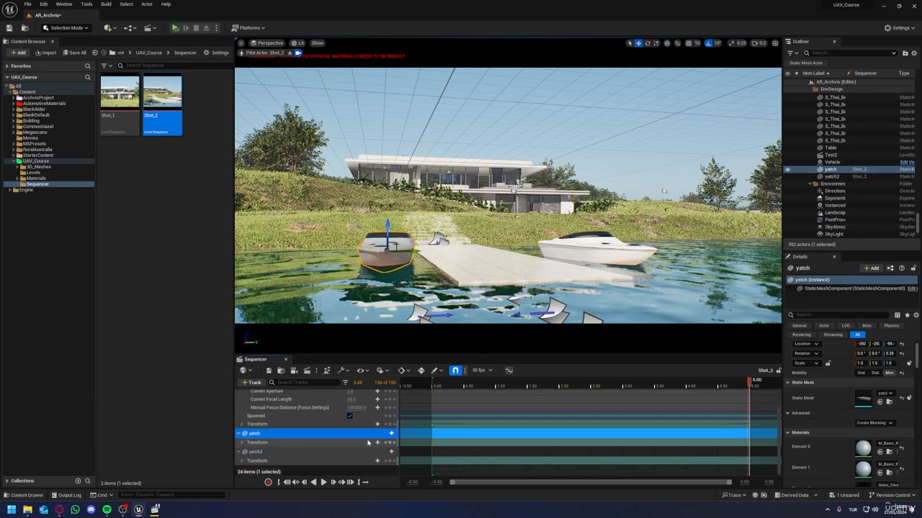
Step: Key the yatch's Transform at 0.00 and again at 0.7333 with the boat tilted slightly, turning rotation snapping off
click(433, 384)
click(390, 443)
drag(433, 385, 479, 384)
key(e)
drag(392, 260, 381, 234)
click(708, 43)
click(390, 443)
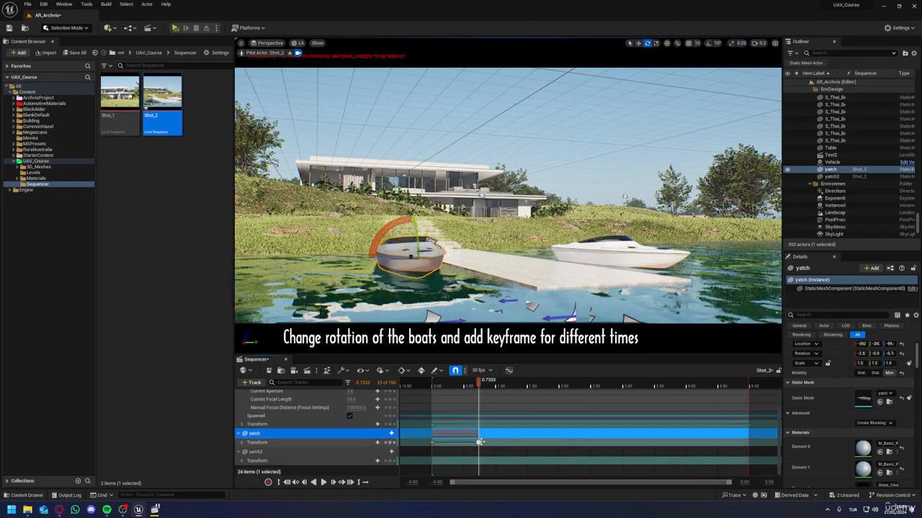
Step: Tilt the yatch the opposite way at 2.4333, key its Transform, and shift the earlier key to about 1.33
drag(479, 442, 516, 442)
drag(479, 385, 587, 385)
right_drag(392, 219, 405, 220)
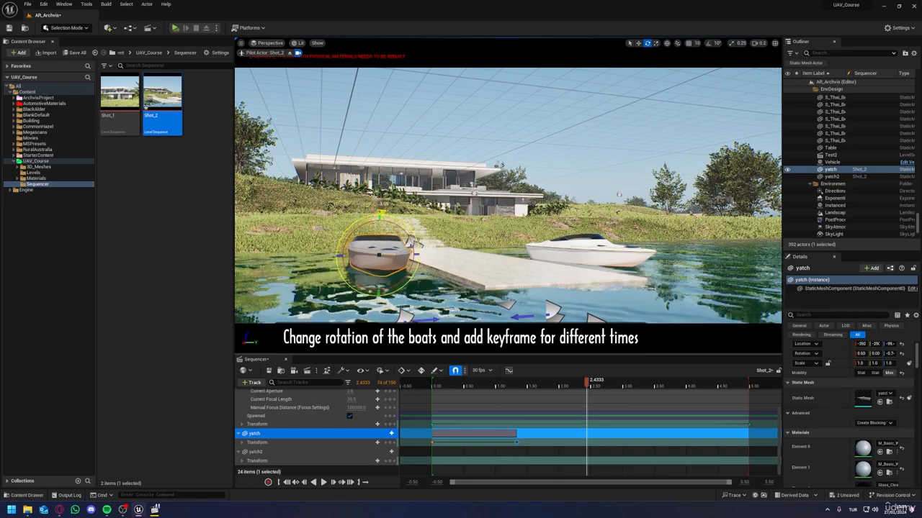
click(390, 442)
Step: Retime the yatch's last two Transform keys to 2.50 and 5.00 and play Shot_2 from the start
drag(587, 442, 752, 443)
drag(517, 442, 590, 442)
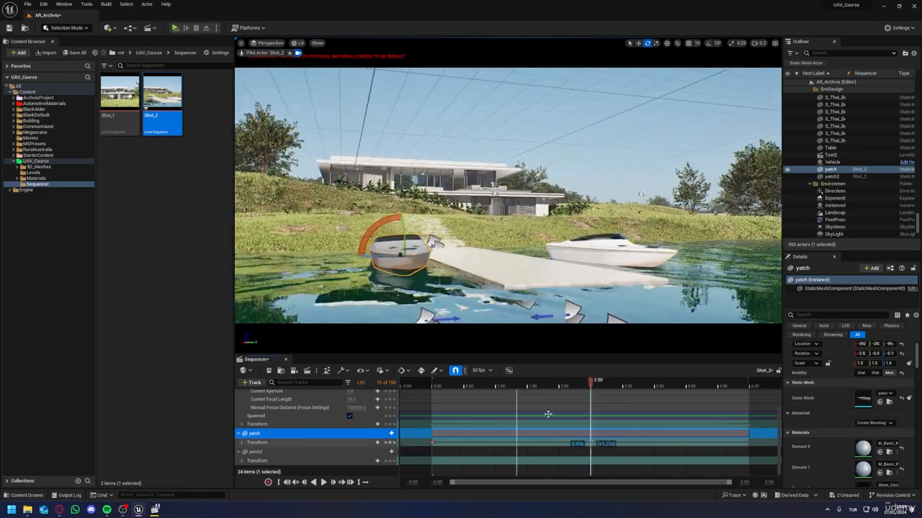
click(436, 388)
key(space)
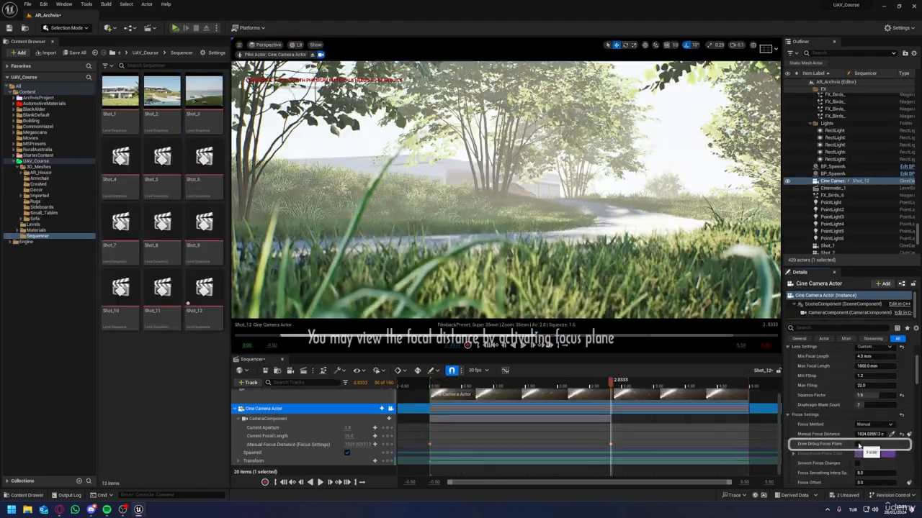
Step: Retime Shot_12's Manual Focus Distance keys with the debug focus plane drawn, hide the plane again and play the shot
click(859, 445)
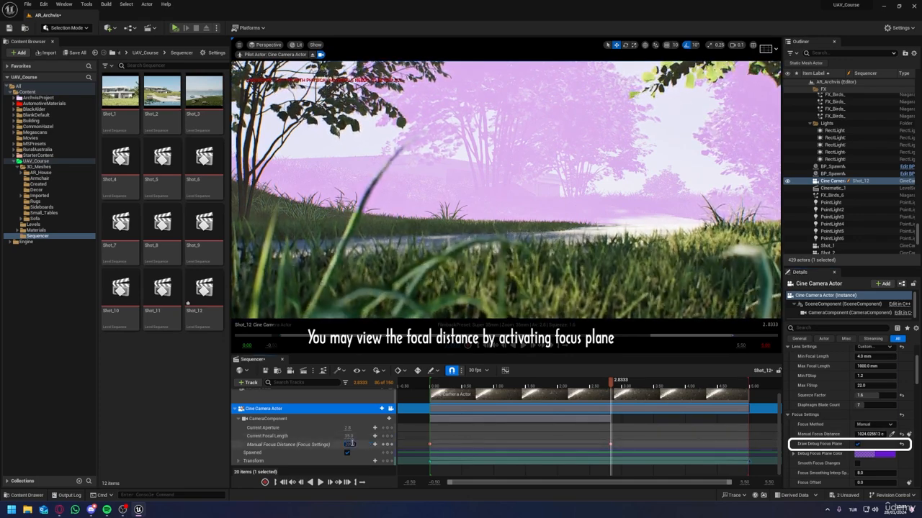
drag(610, 445, 752, 445)
drag(429, 444, 514, 444)
key(space)
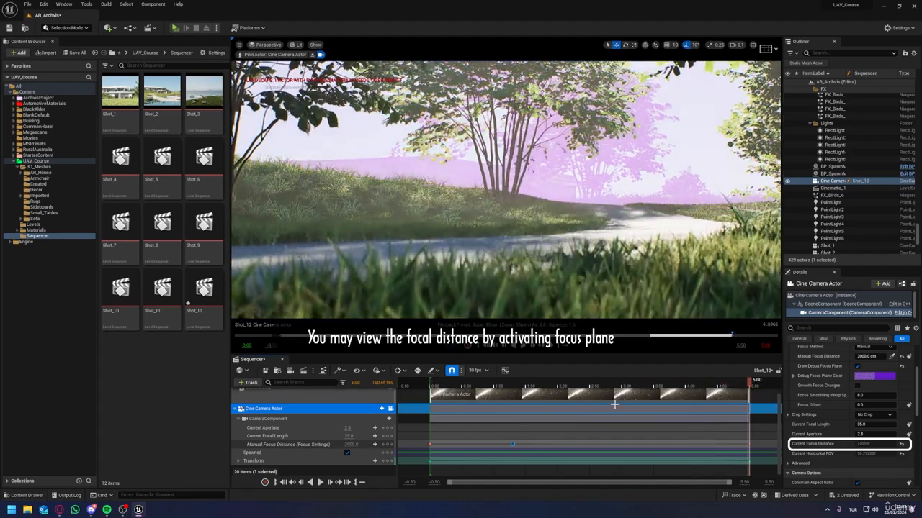
click(856, 366)
key(space)
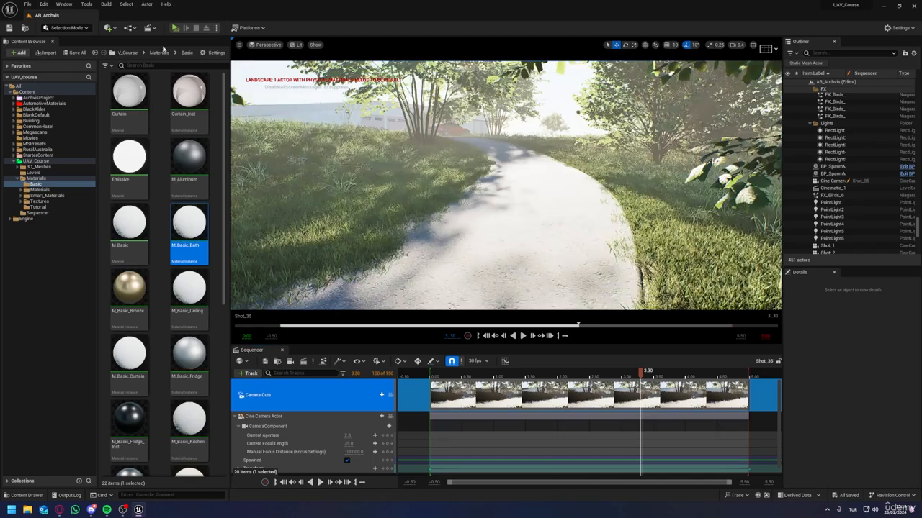
Step: Add a Camera Rig Rail to the Shot_35 scene and shape it along the curved road
click(115, 30)
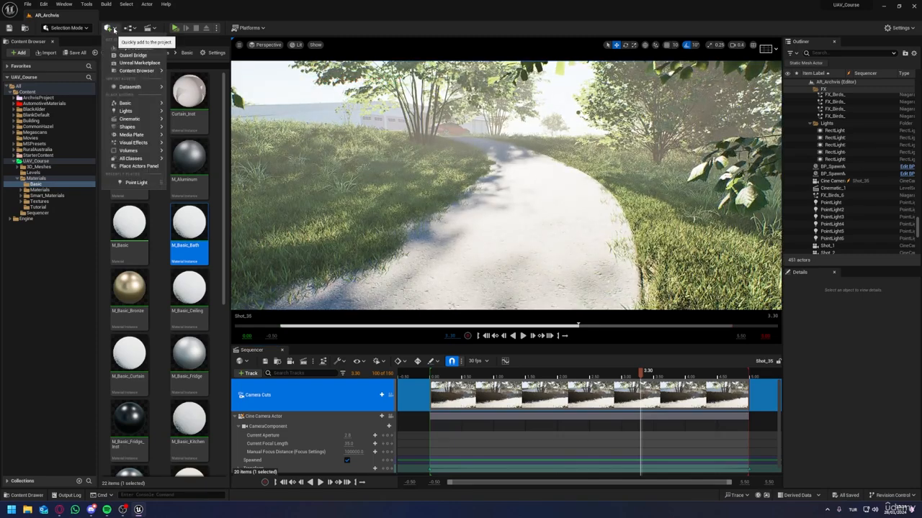
mouse_move(133, 119)
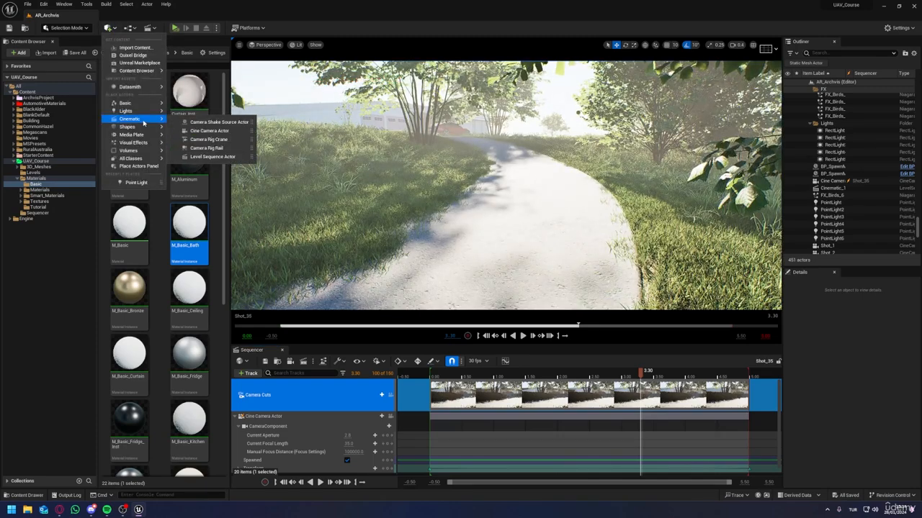
click(229, 148)
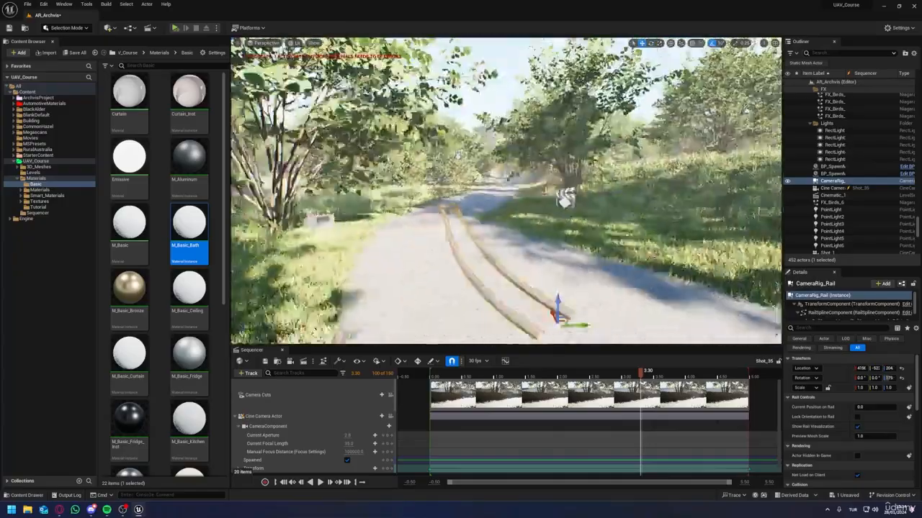
right_drag(506, 190, 583, 201)
drag(582, 169, 638, 137)
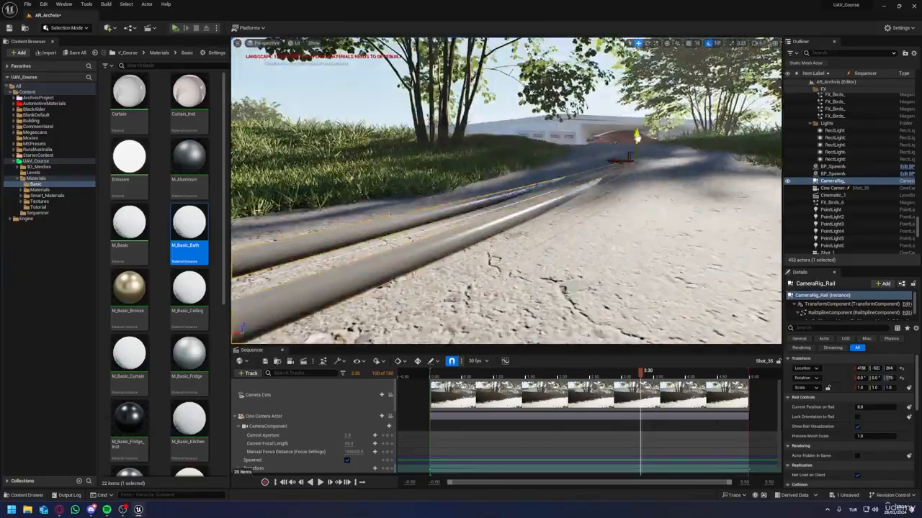
right_drag(637, 137, 482, 187)
key(e)
drag(531, 339, 545, 336)
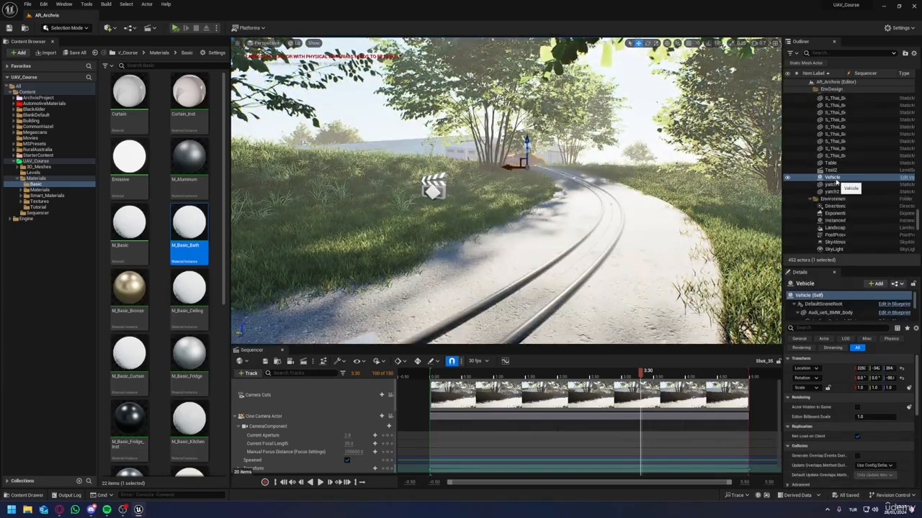
Step: Attach the Vehicle to the camera rig rail, preview the shot, and reset the Vehicle's location to 0, 0, 0
scroll(835, 216, down, 5)
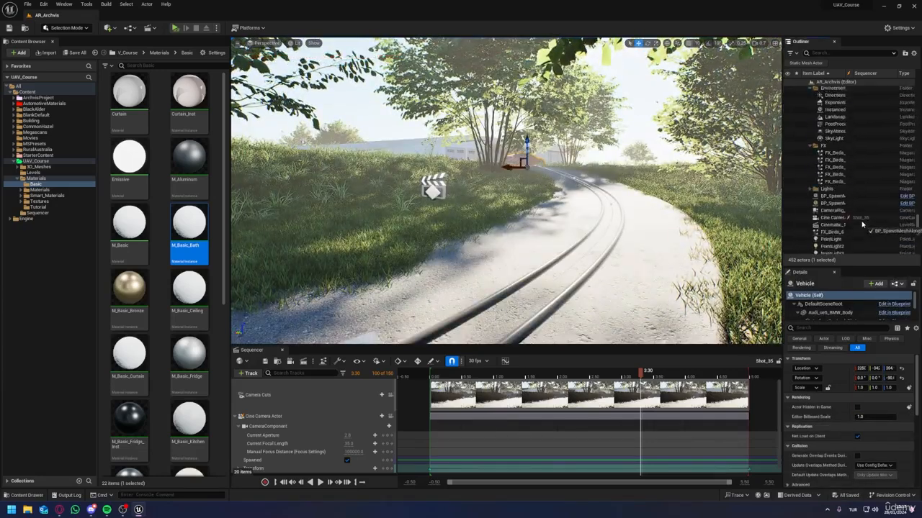
drag(832, 208, 832, 208)
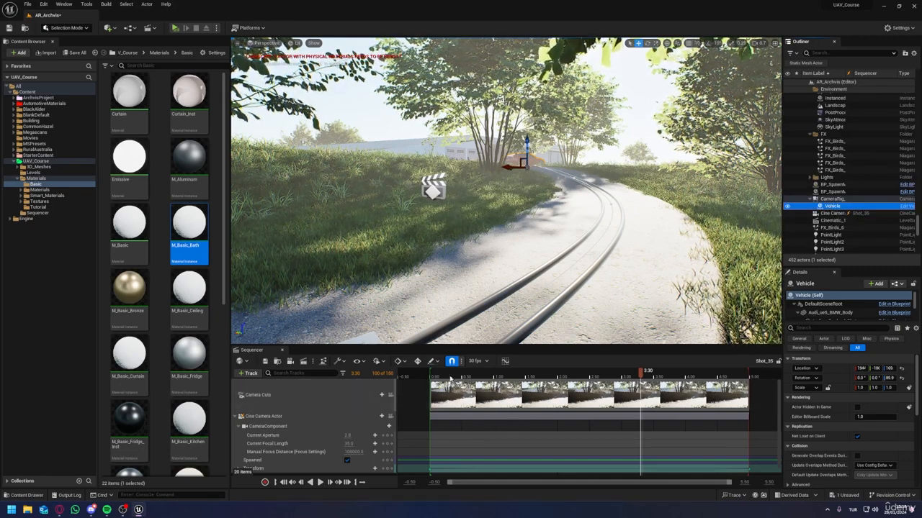
click(426, 375)
key(space)
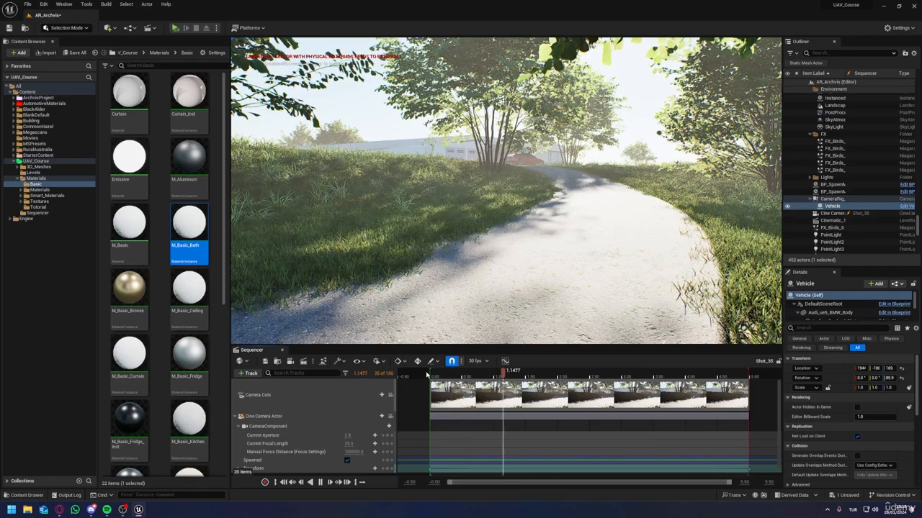
key(space)
click(902, 369)
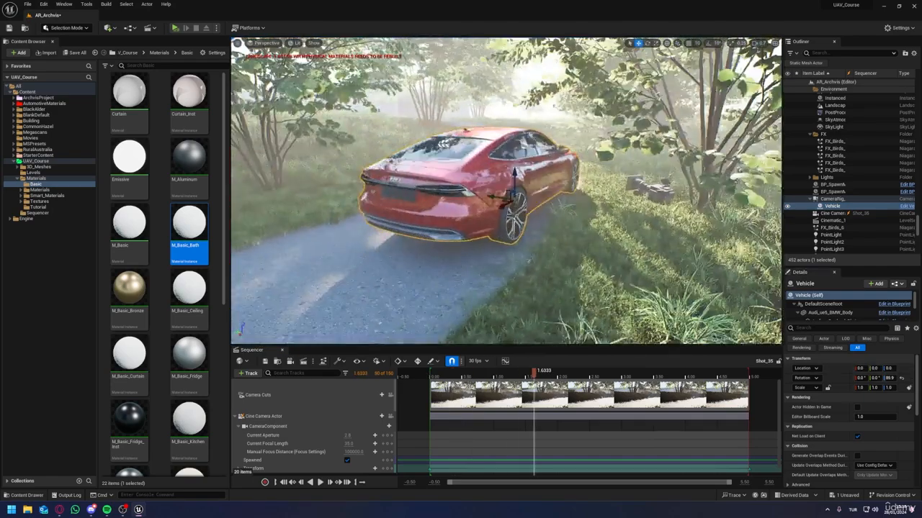
right_drag(506, 190, 468, 191)
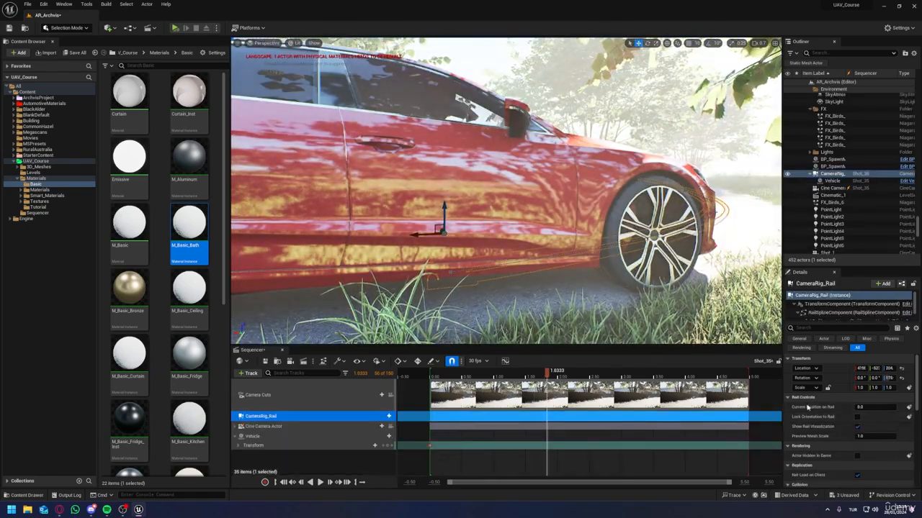
Step: Enable Lock Orientation to Rail on the camera rig rail and inspect the car from behind on the rail
click(857, 417)
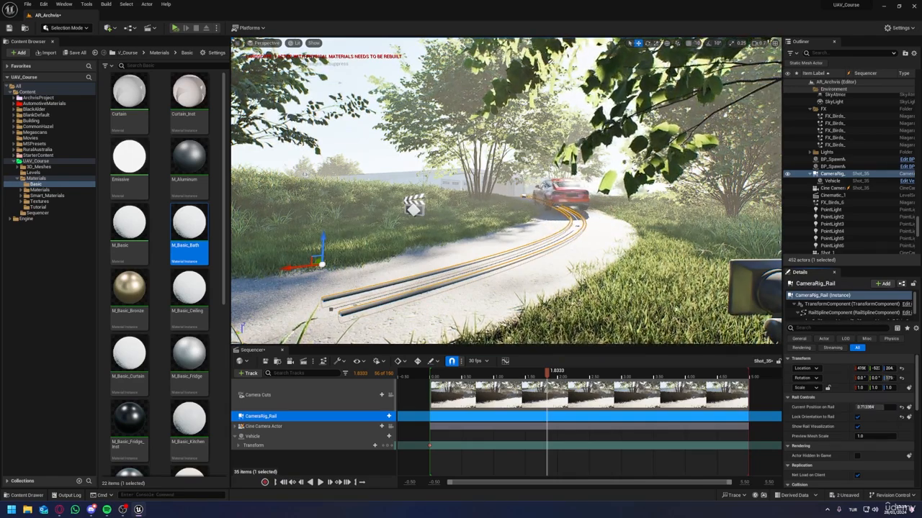
key(w)
right_drag(506, 191, 497, 198)
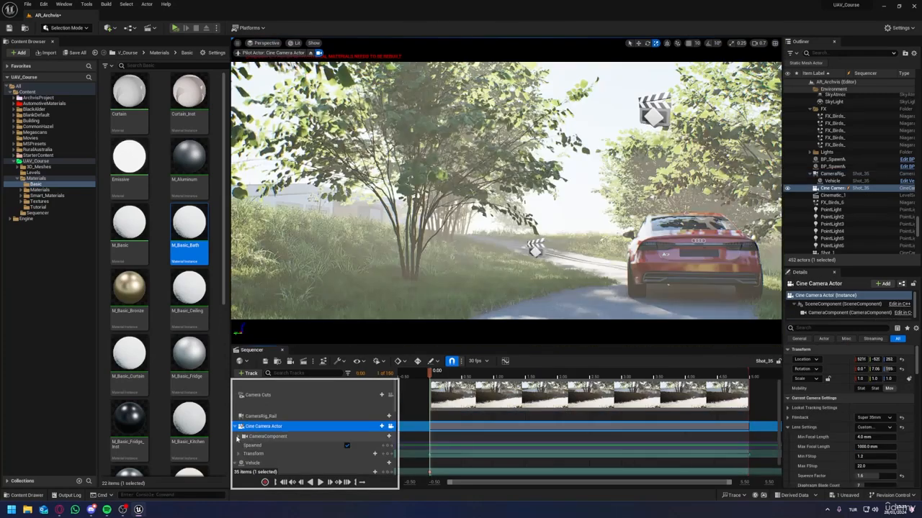
Step: Tidy the camera's tracks and add a Current Position on Rail track to CameraRig_Rail with a key at 0.00
click(239, 436)
click(239, 436)
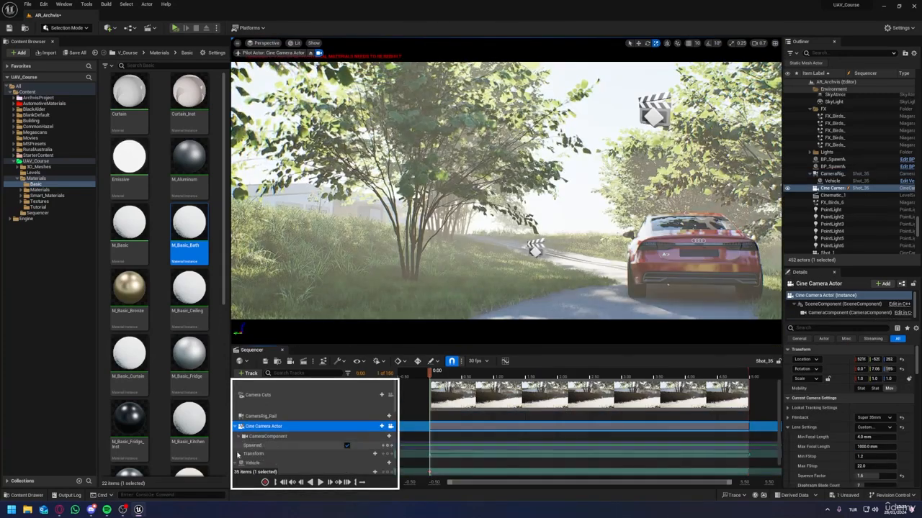
click(235, 427)
click(274, 437)
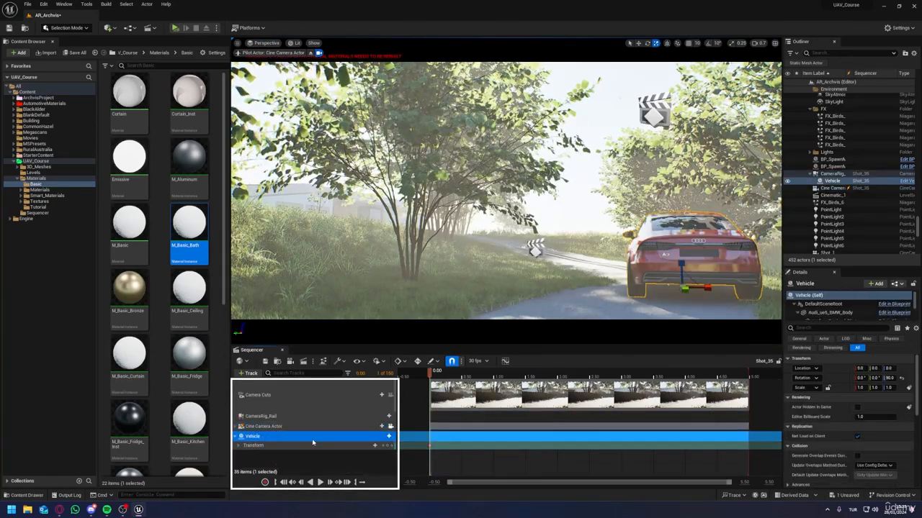
click(317, 416)
click(389, 416)
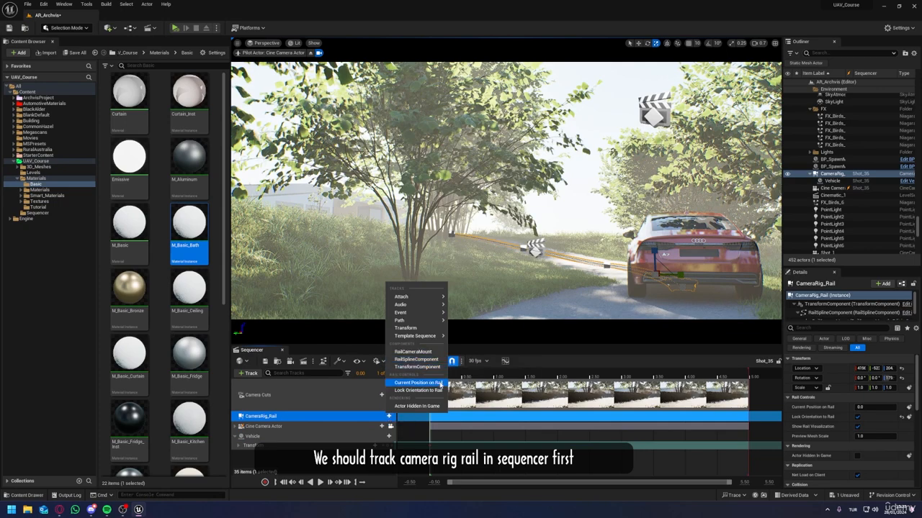
click(425, 383)
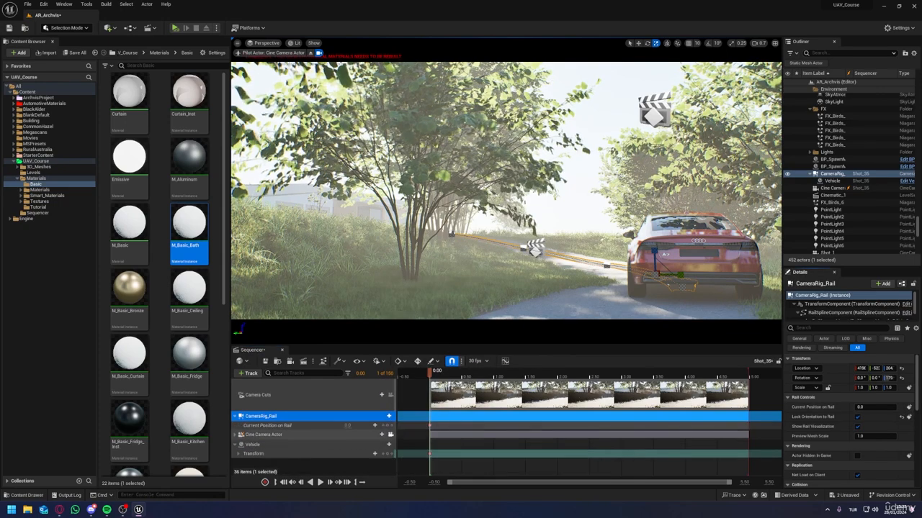
Step: Key the camera rig rail's Current Position on Rail at about 1.0 at 5.00
drag(533, 376, 750, 378)
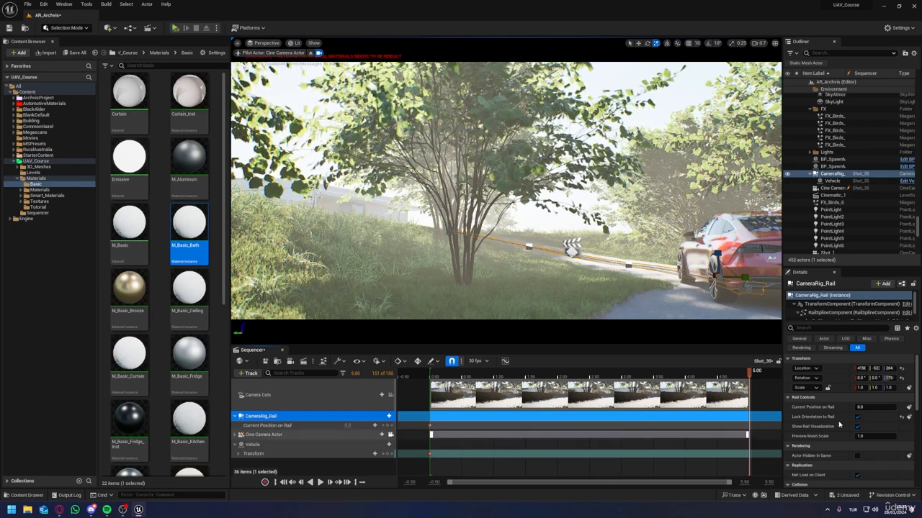
drag(864, 407, 886, 407)
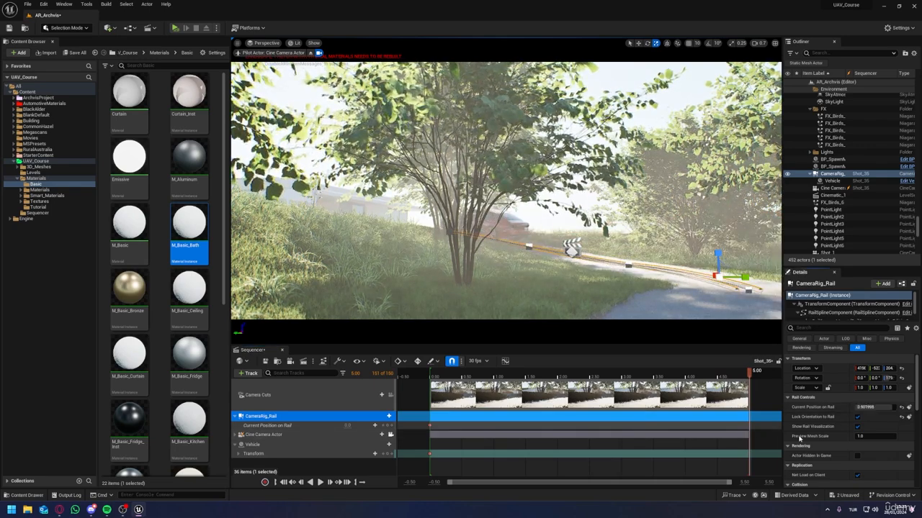
click(909, 408)
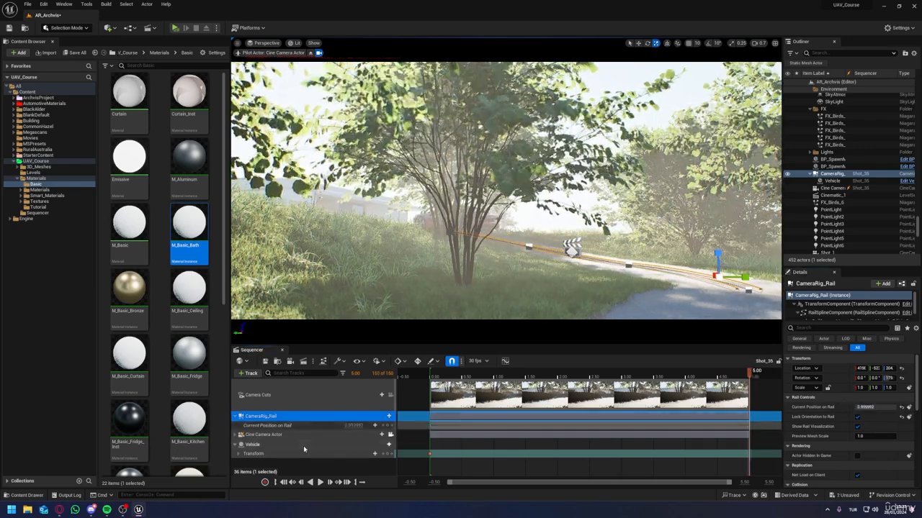
Step: Add the Vehicle's four wheel components (Bk_L, Bk_R, Ft_L and Ft_R) to the sequence as tracks
click(304, 446)
click(390, 444)
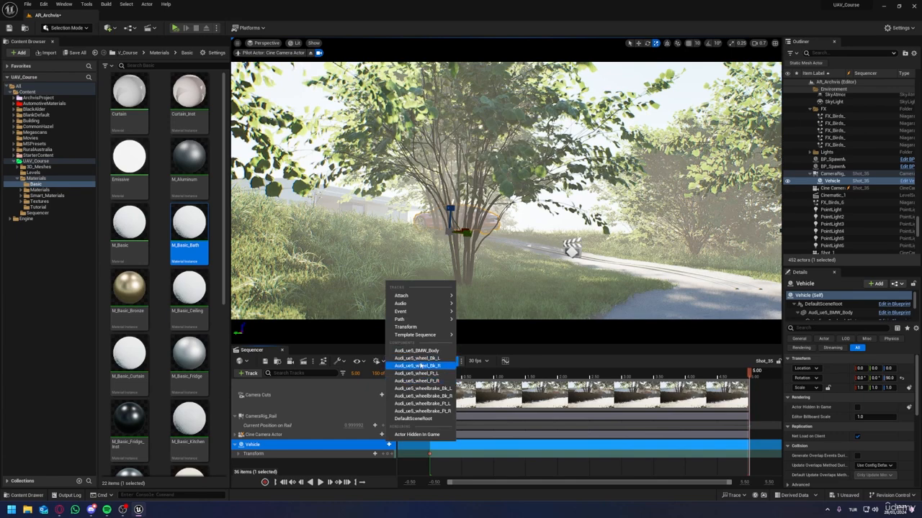
click(418, 357)
click(389, 445)
click(418, 365)
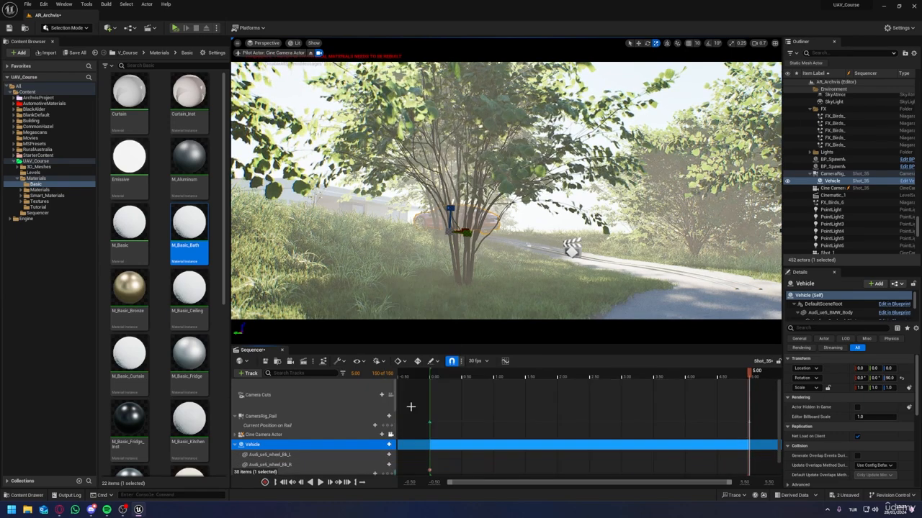
click(388, 445)
click(418, 373)
click(389, 424)
click(418, 381)
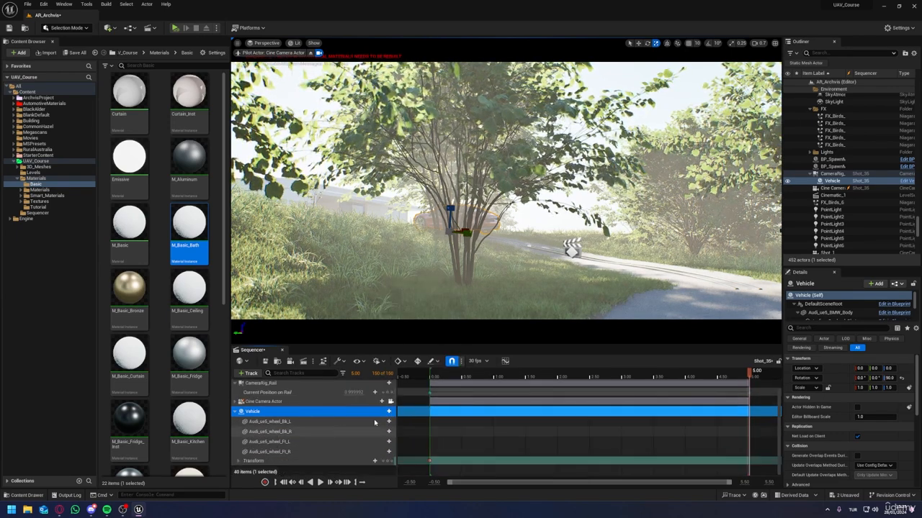
Step: Add a Transform track to each of the Vehicle's four wheel components
click(389, 422)
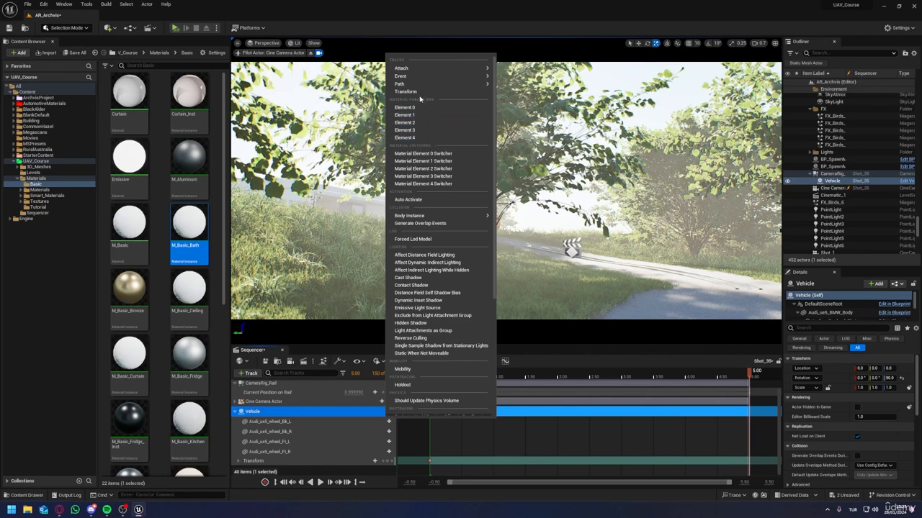
click(420, 92)
click(389, 441)
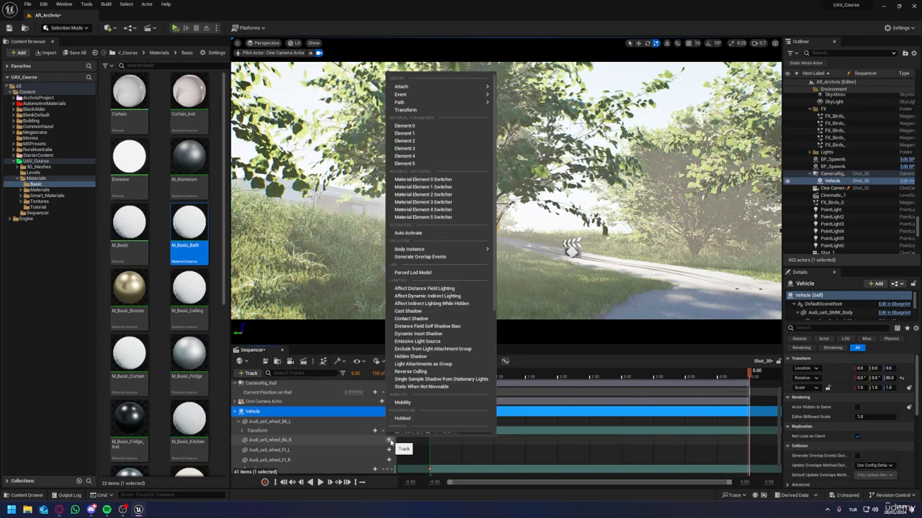
click(416, 107)
click(389, 441)
click(407, 123)
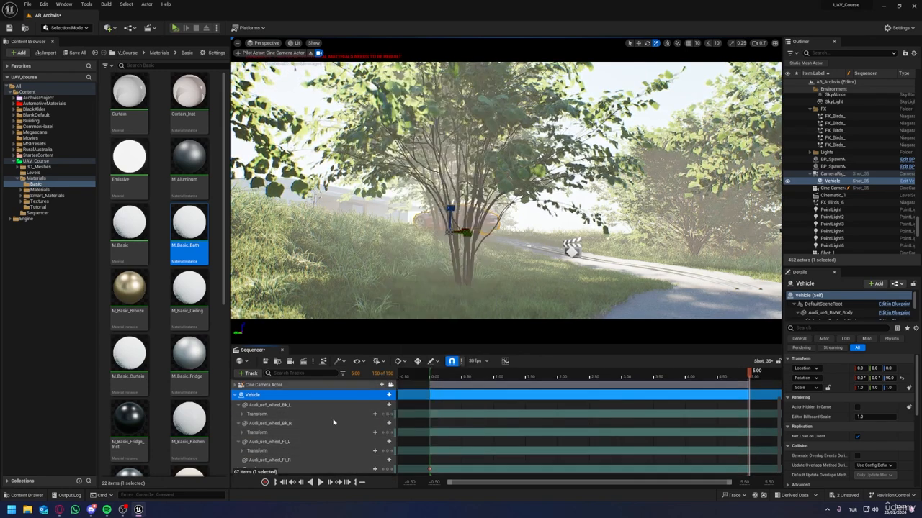
click(389, 451)
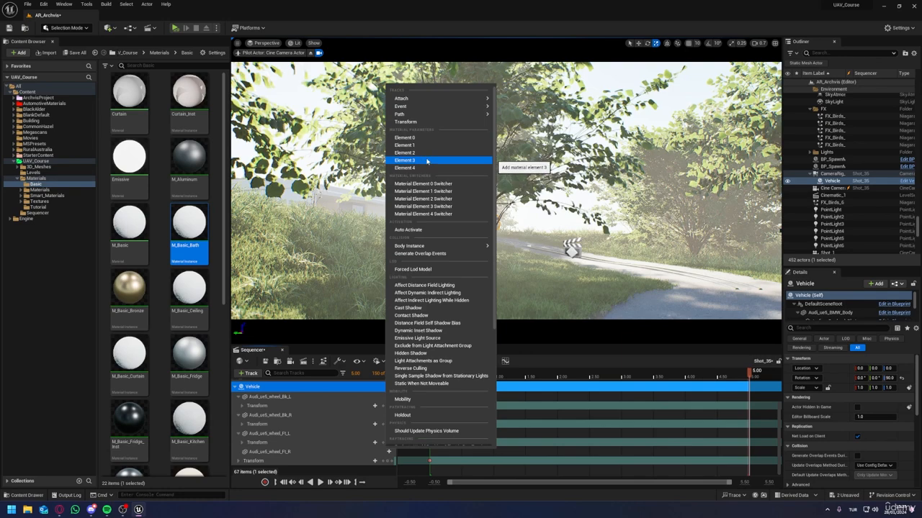
click(405, 122)
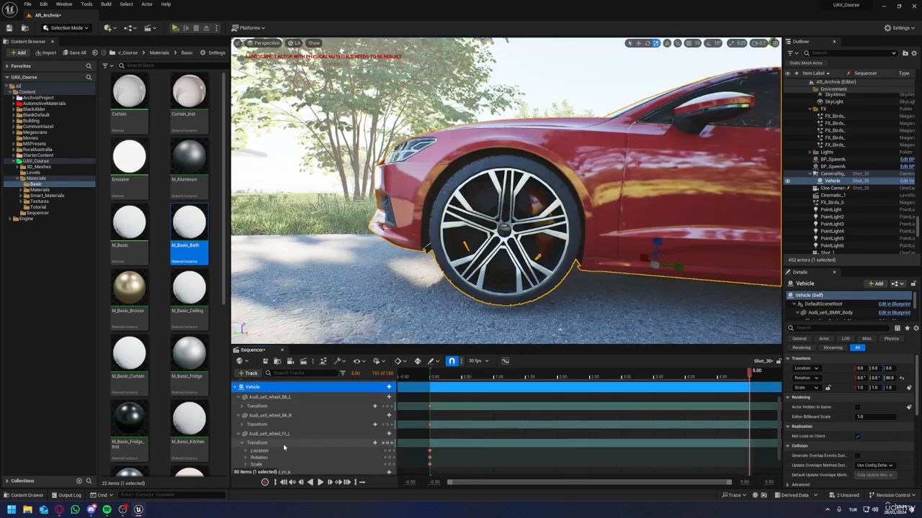
Step: Set the front-left wheel's Roll to -3600.0 at 5.00 and scrub the timeline to check the wheel's spin
scroll(283, 448, down, 1)
click(246, 435)
mouse_move(353, 441)
mouse_down()
mouse_move(396, 440)
mouse_move(349, 441)
mouse_up()
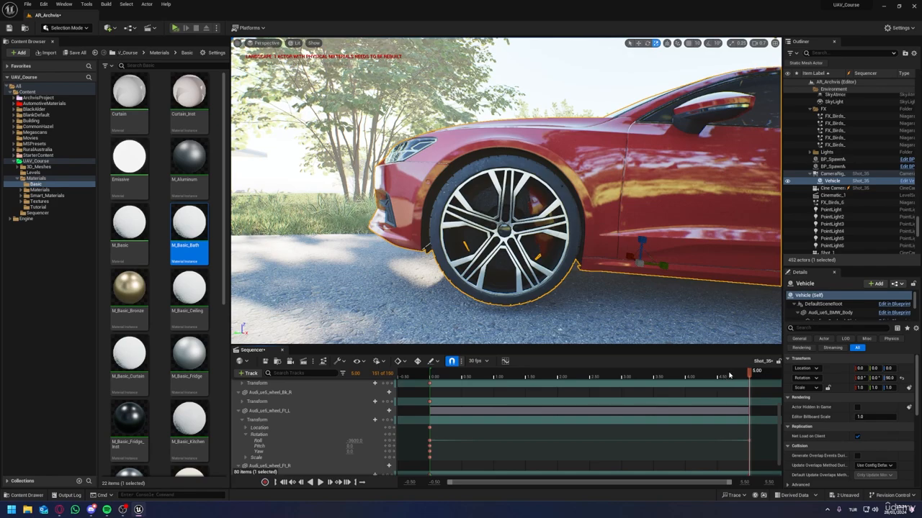
mouse_move(729, 376)
mouse_down()
mouse_move(737, 375)
mouse_move(722, 374)
mouse_up()
key(f)
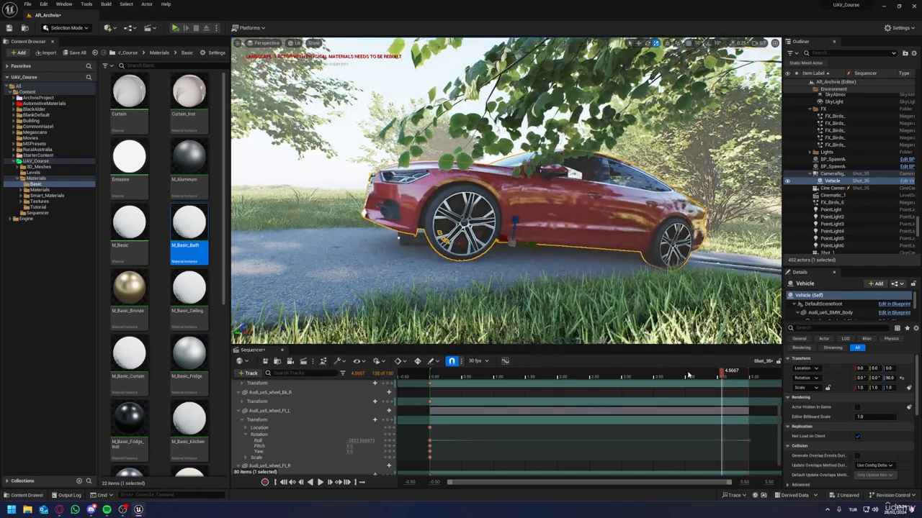
Step: Play and scrub the sequence to check the wheel's spin, and set the front-left wheel's Roll keys to linear interpolation
click(688, 375)
key(space)
key(space)
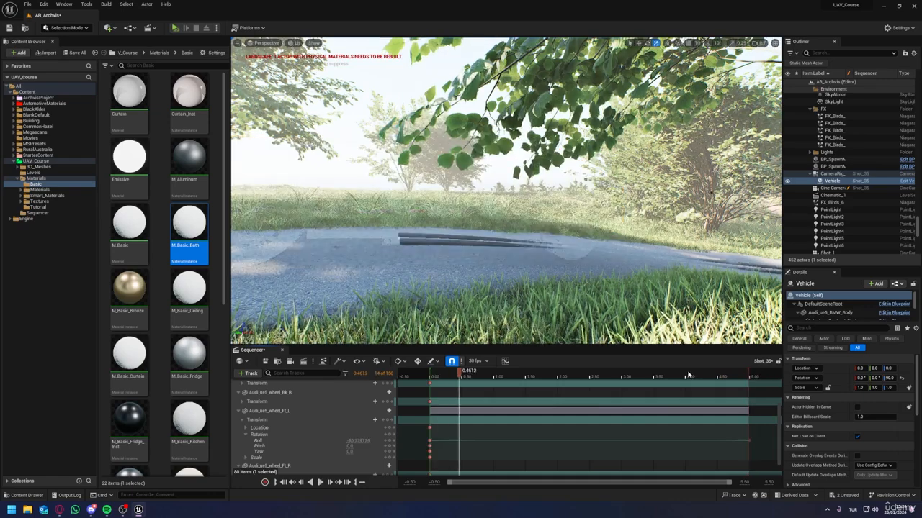
mouse_move(688, 375)
mouse_down()
mouse_move(661, 374)
mouse_move(677, 374)
mouse_up()
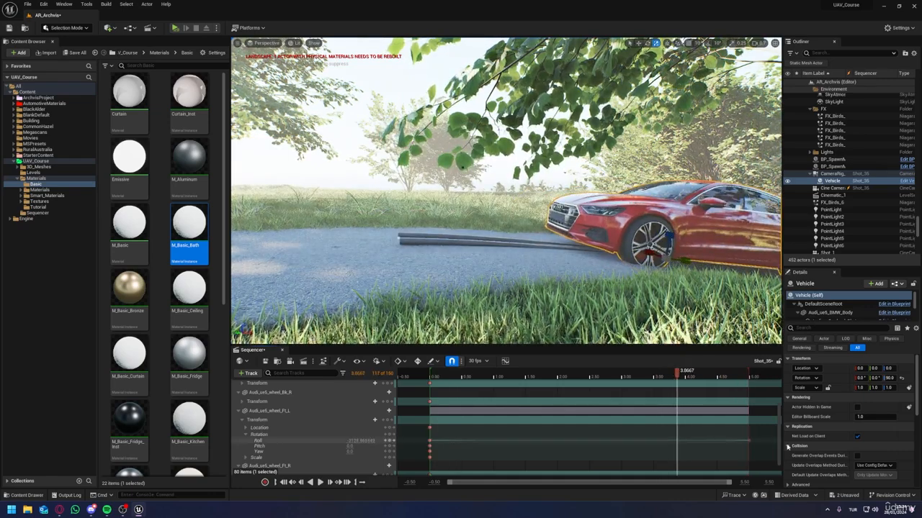
drag(760, 444, 430, 440)
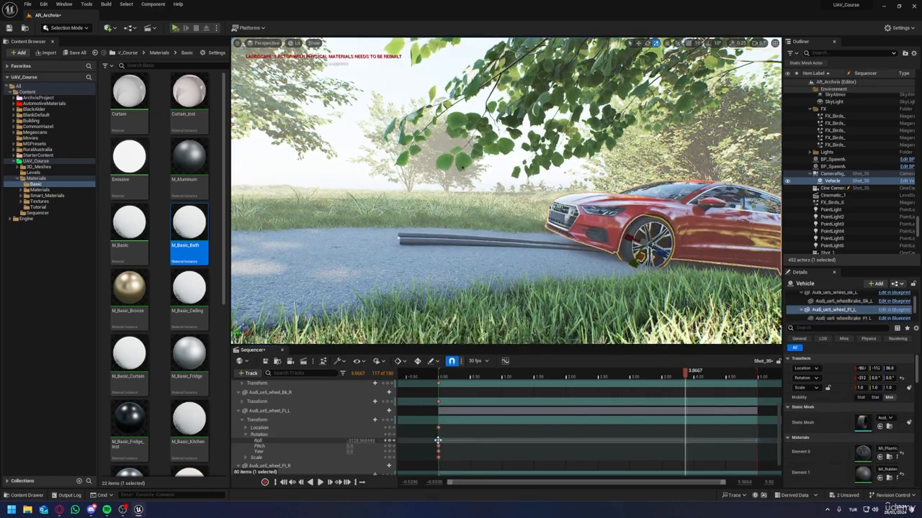
right_click(438, 440)
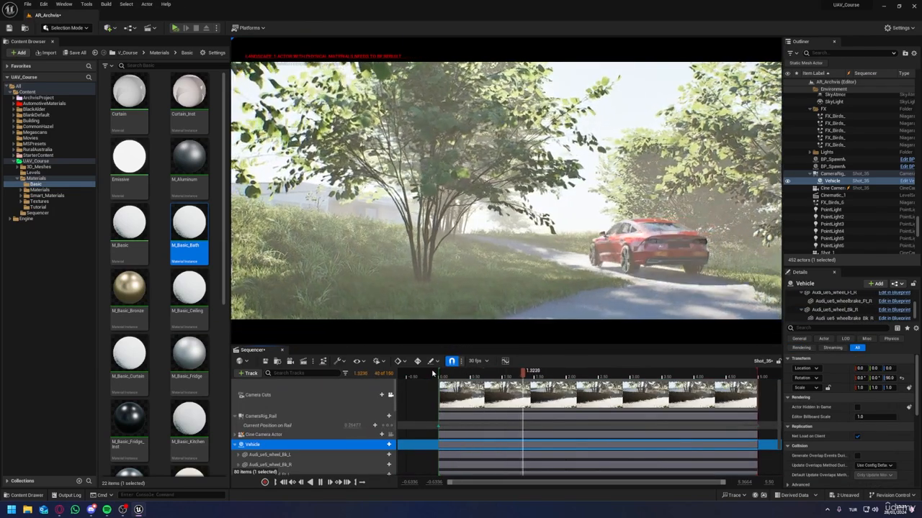
Step: Expand the four wheels' tracks, set the back-left wheel's Transform keys to linear interpolation, and play the shot
key(space)
scroll(496, 426, down, 2)
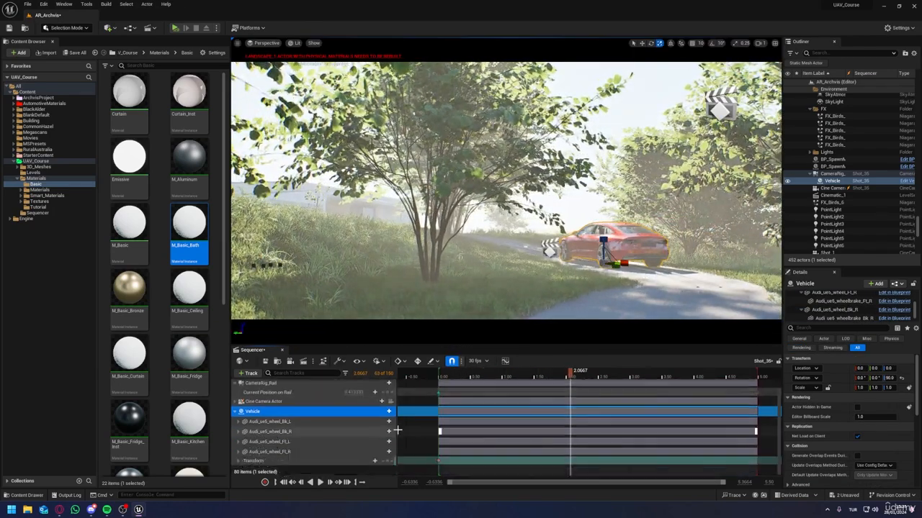
click(239, 460)
scroll(239, 448, down, 2)
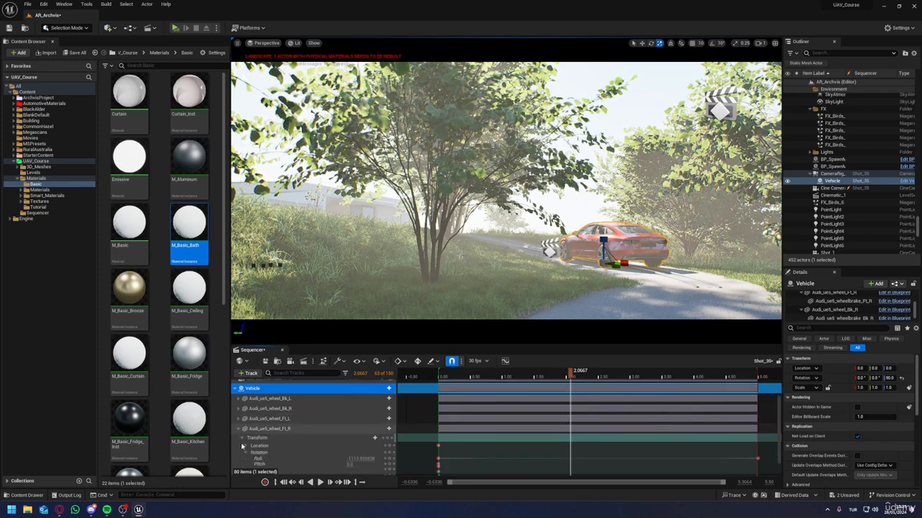
click(239, 419)
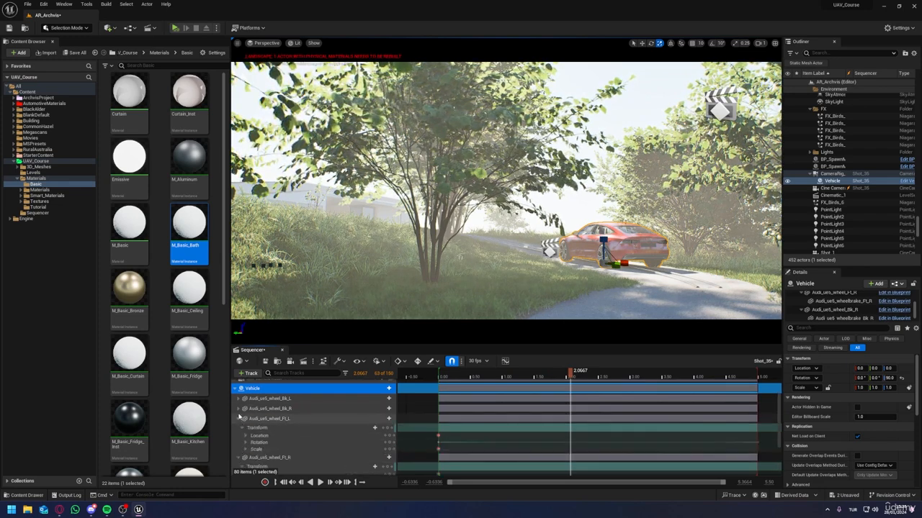
click(239, 409)
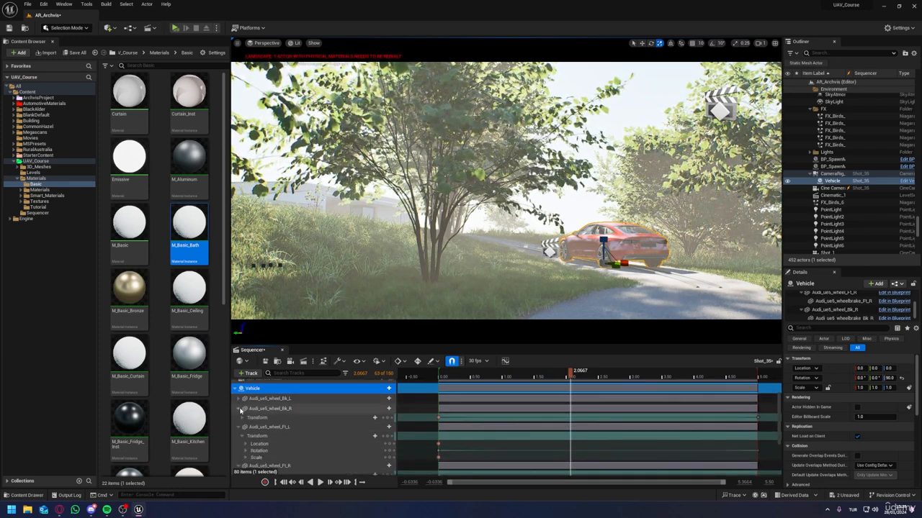
click(239, 399)
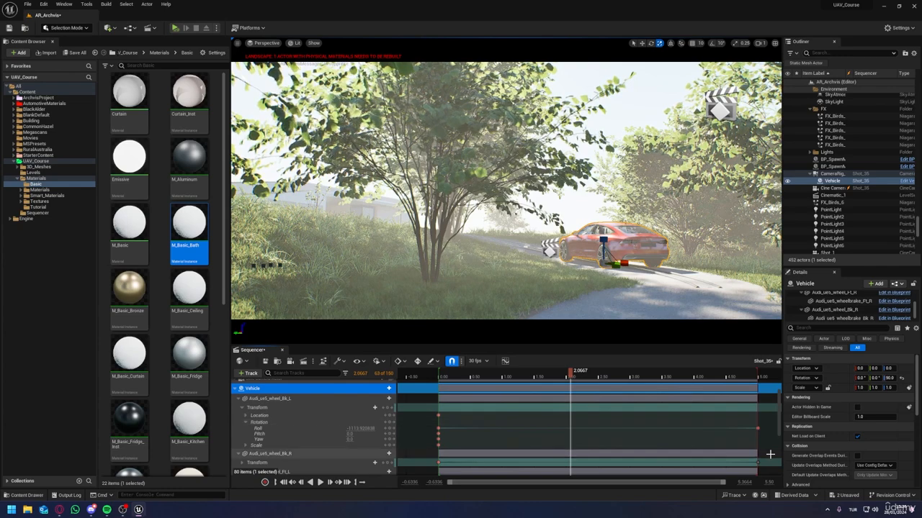
drag(769, 450, 450, 423)
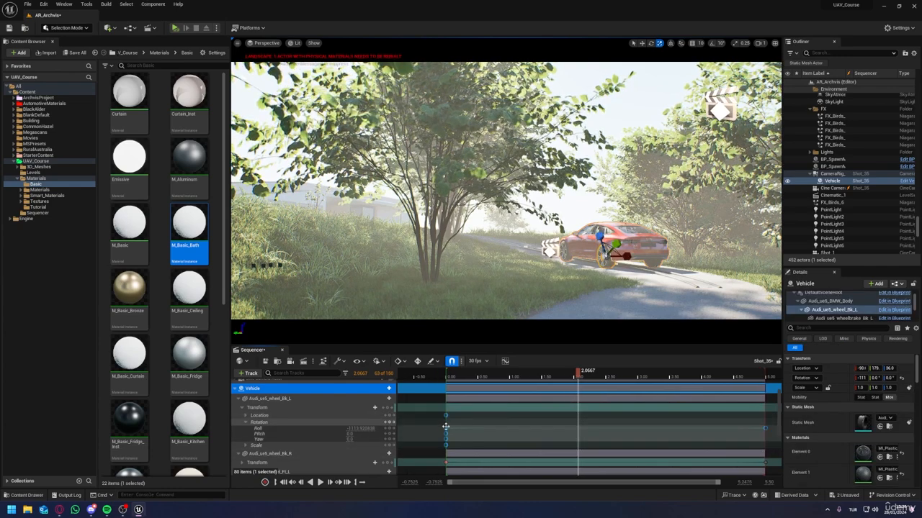
right_click(446, 426)
click(481, 370)
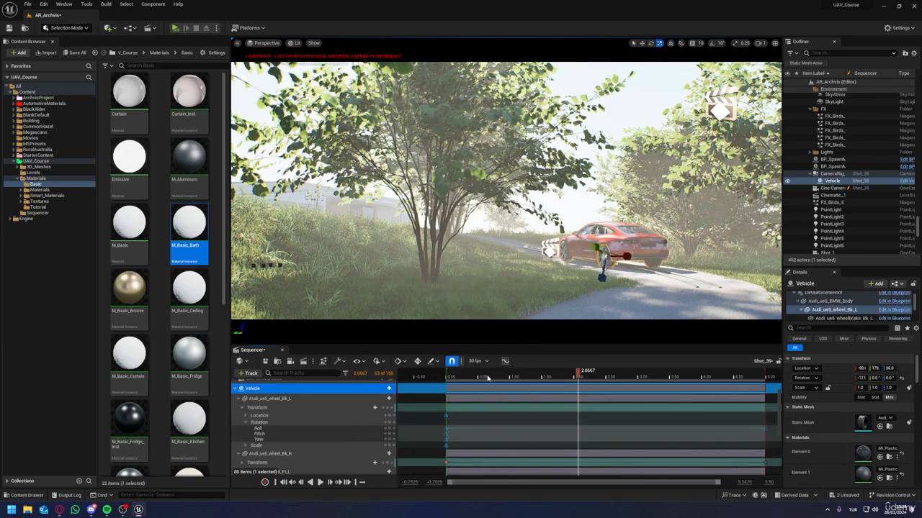
scroll(523, 420, down, 3)
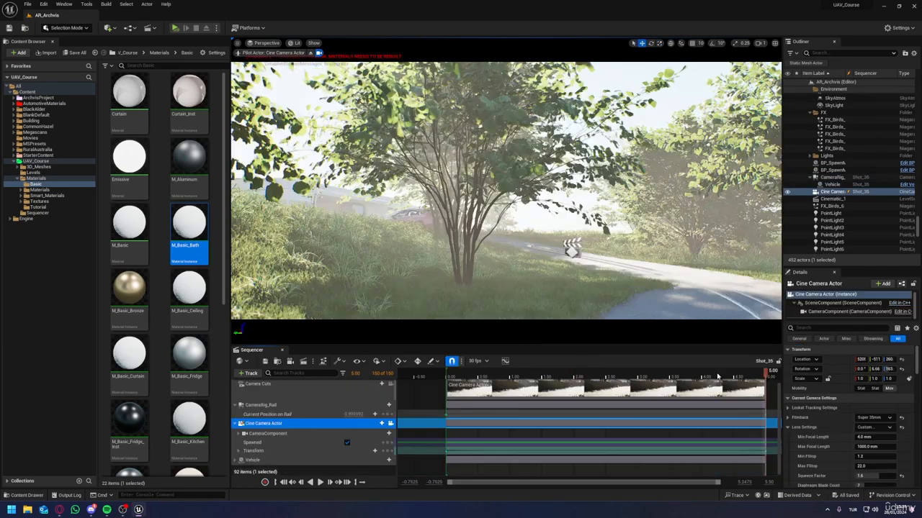
key(space)
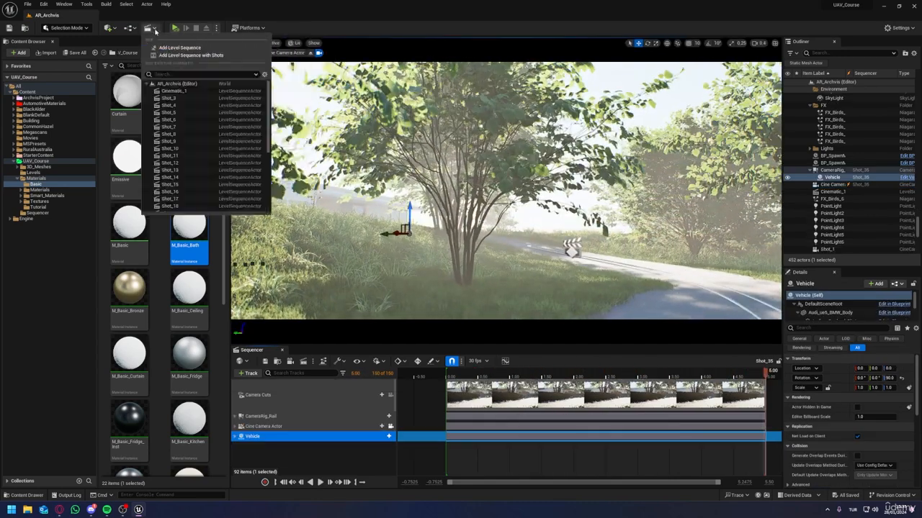
Step: Create a new level sequence named CINEMATIC in the UAV_Course Sequencer folder
click(238, 46)
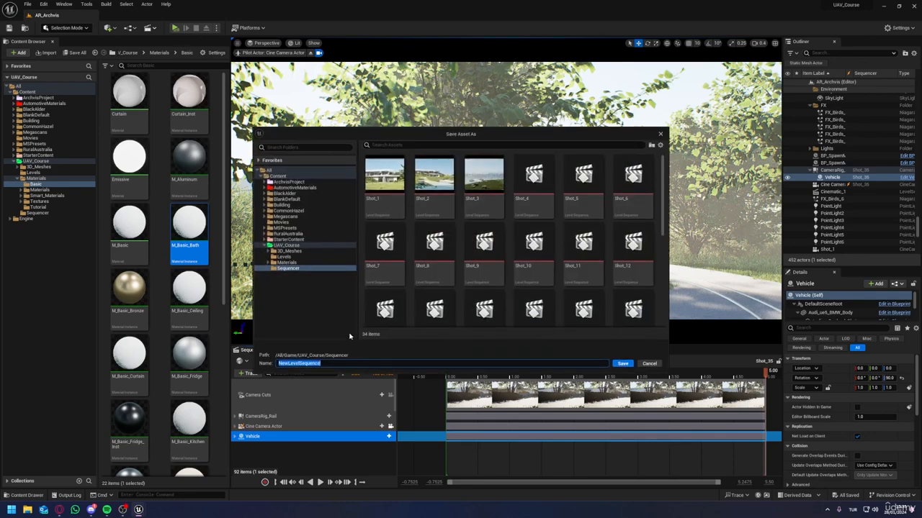
scroll(433, 275, down, 3)
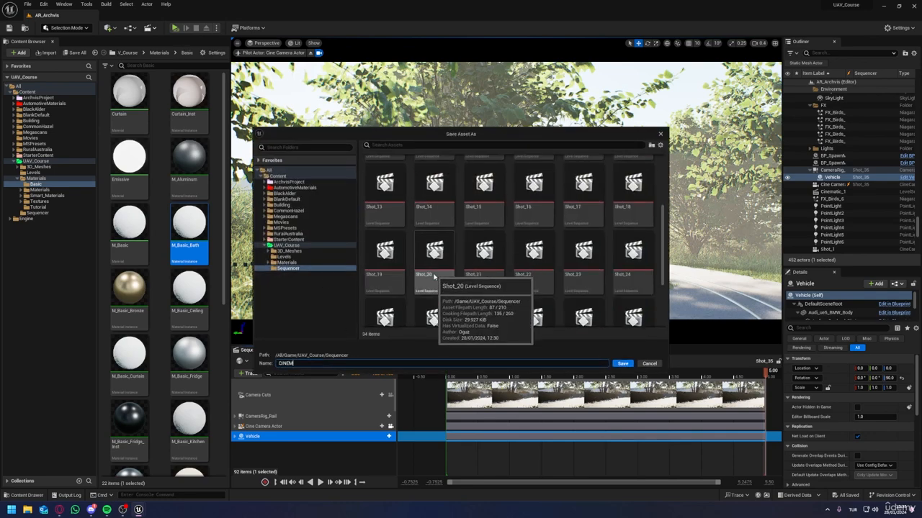
click(622, 363)
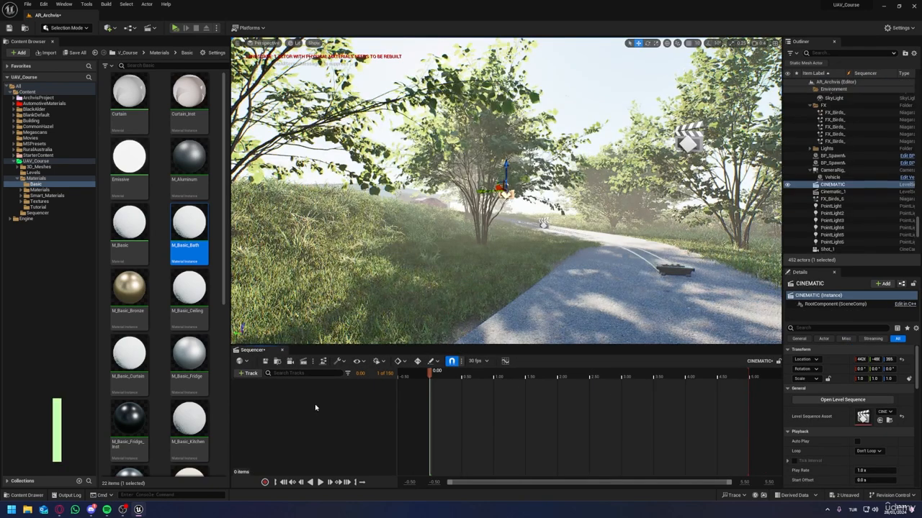
Step: Add a Shot Track to the CINEMATIC sequence and insert Shot_1 at its start
click(248, 373)
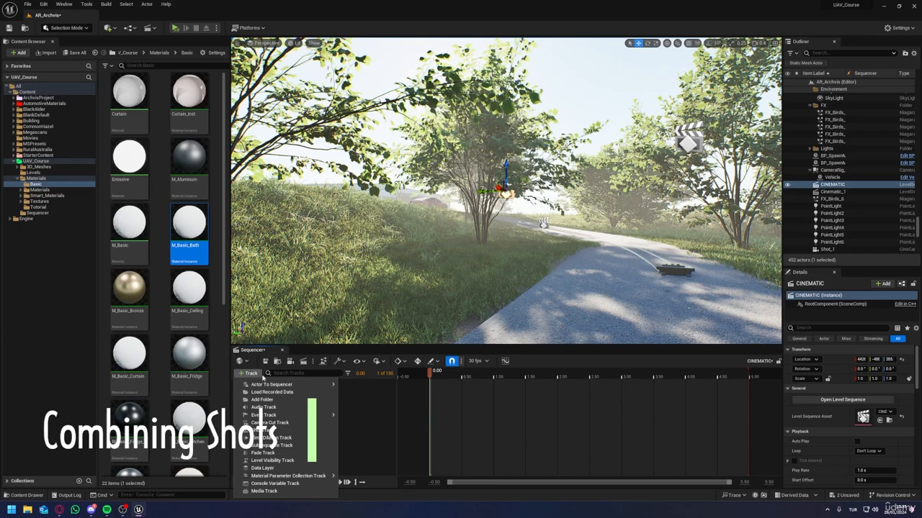
click(262, 432)
click(383, 384)
click(436, 318)
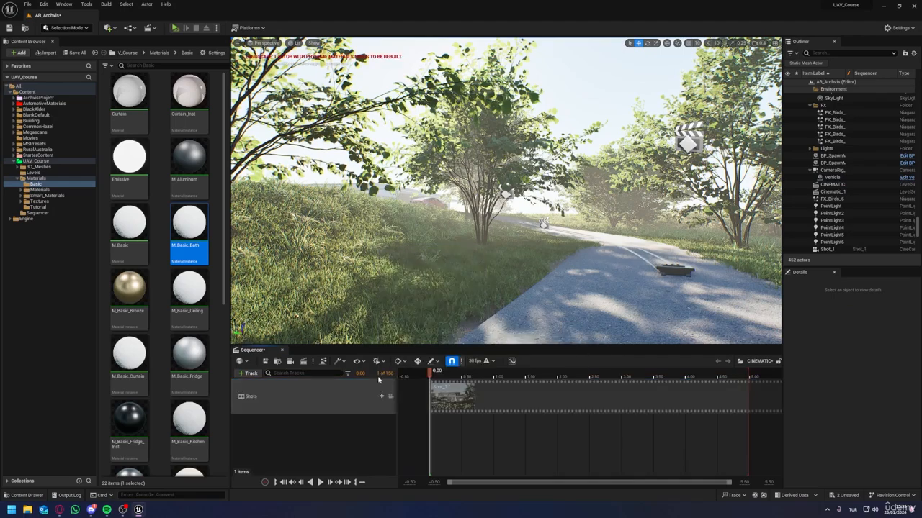
Step: Extend the CINEMATIC sequence to 300.00 and insert Shot_2 and Shot_3 after Shot_1 on the shot track
drag(745, 482, 781, 482)
click(383, 397)
text(shot)
click(434, 359)
key(ctrl+z)
click(382, 397)
scroll(432, 354, down, 5)
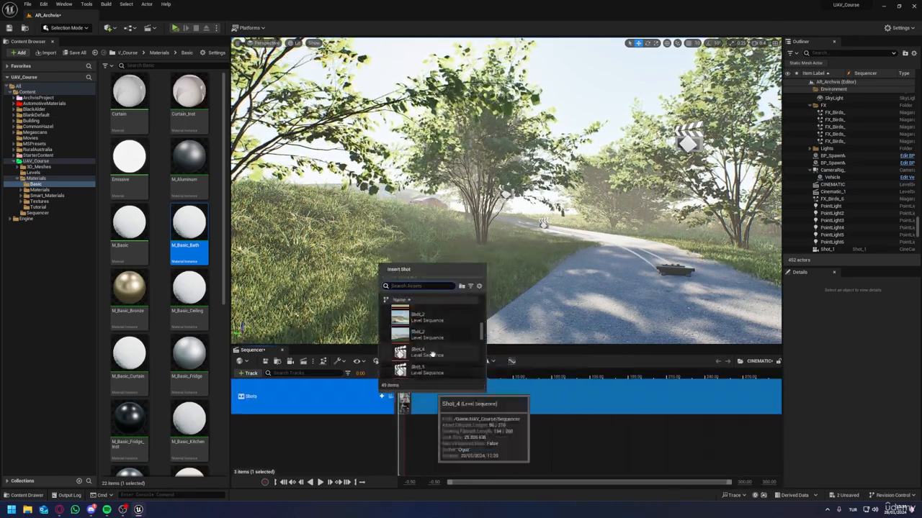
click(432, 353)
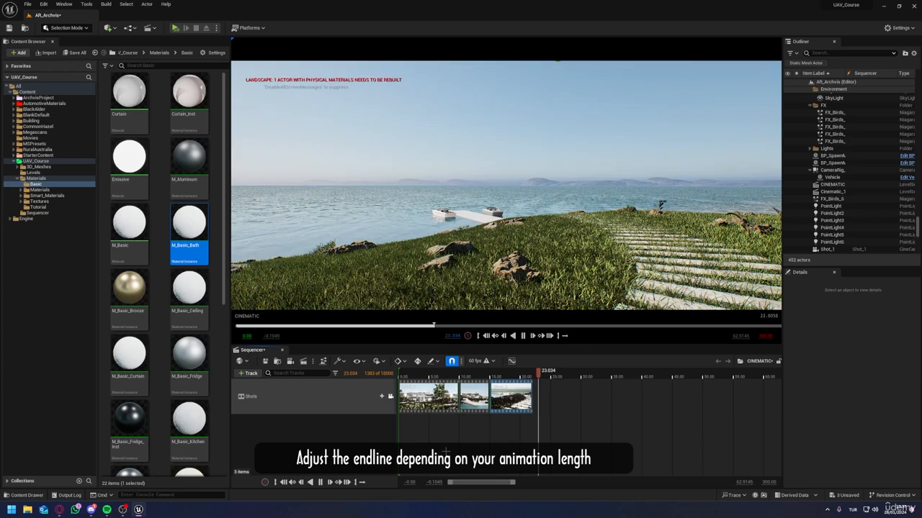
key(space)
Step: Insert Shot_4 and Shot_5 and line them up one after the other behind Shot_3
click(381, 397)
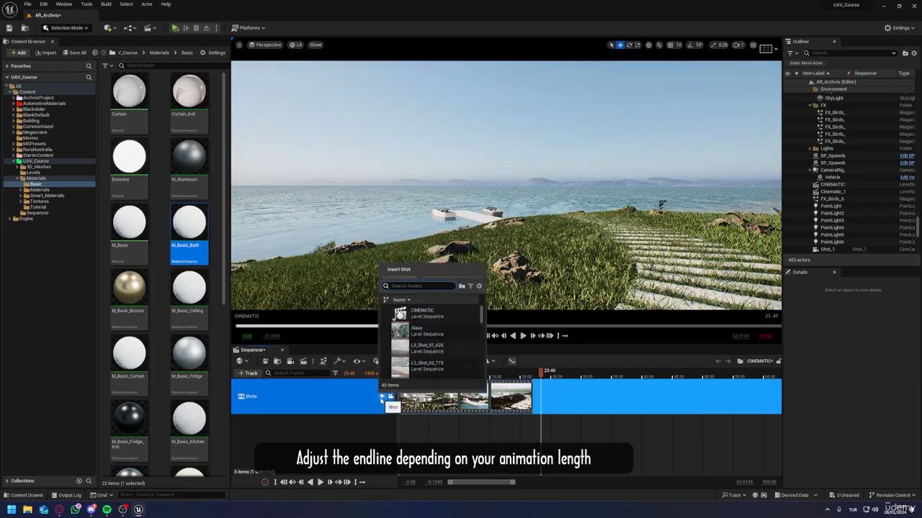
scroll(438, 332, down, 10)
click(440, 330)
drag(551, 397, 542, 397)
click(382, 397)
scroll(430, 331, down, 10)
click(430, 331)
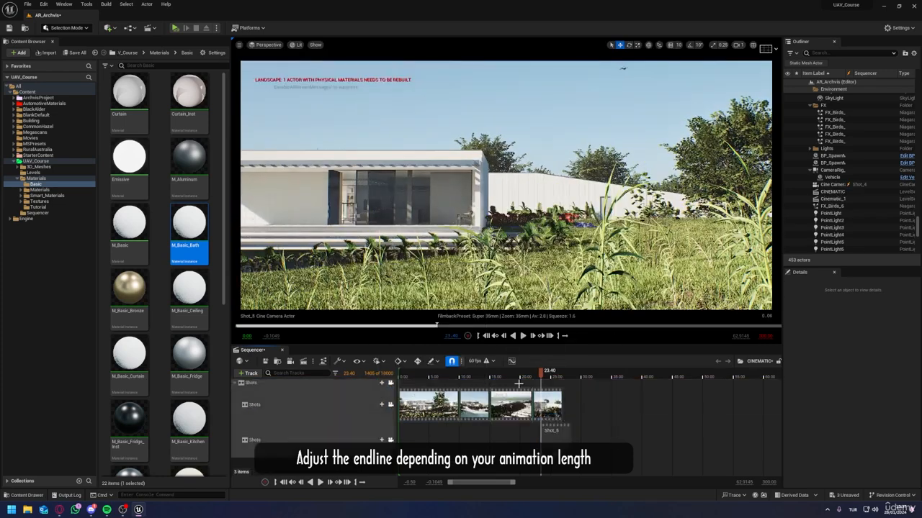
drag(547, 430, 616, 412)
Step: Insert Shot_6 and Shot_7 and place them end to end after Shot_5
click(382, 398)
scroll(438, 326, down, 10)
click(438, 330)
click(382, 397)
scroll(436, 331, down, 10)
click(437, 331)
drag(552, 434, 665, 422)
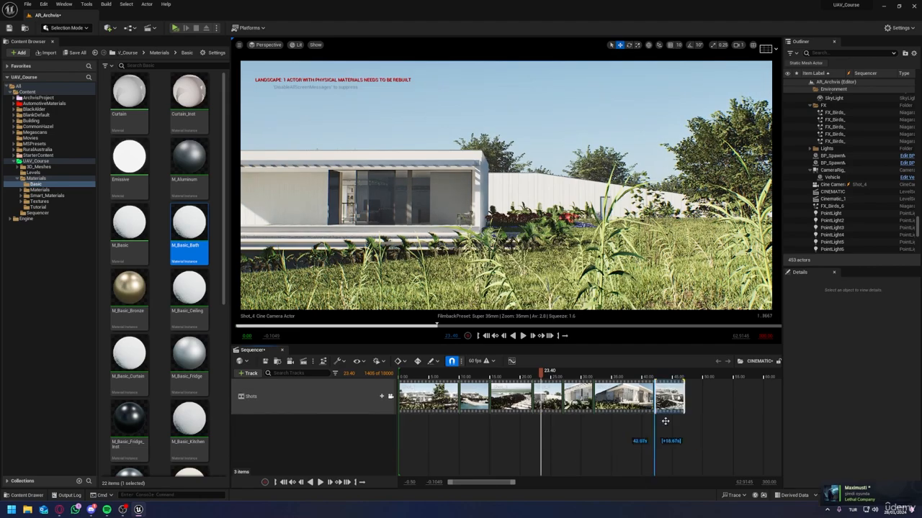
Step: Insert Shot_8 directly after Shot_7 and add Shot_9 to the shot track
click(382, 397)
scroll(425, 352, down, 10)
click(423, 367)
drag(553, 433, 699, 412)
click(382, 397)
scroll(423, 353, down, 8)
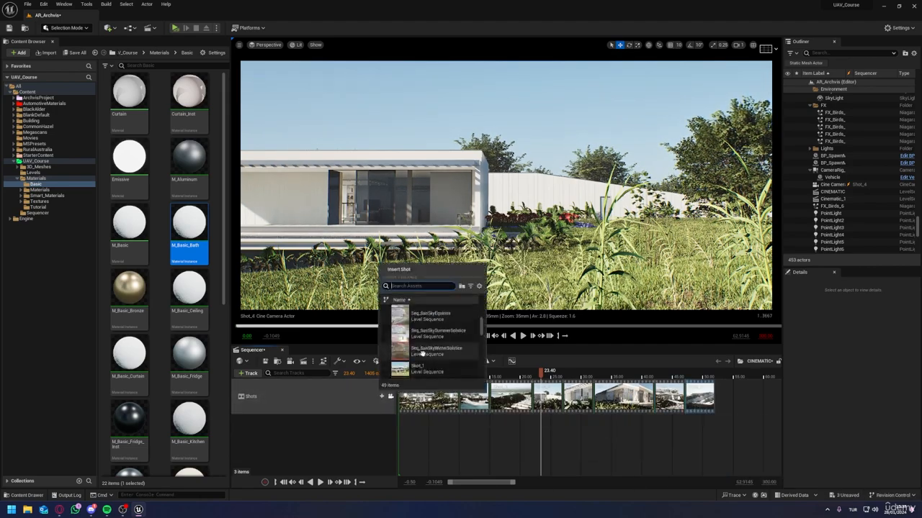
click(422, 352)
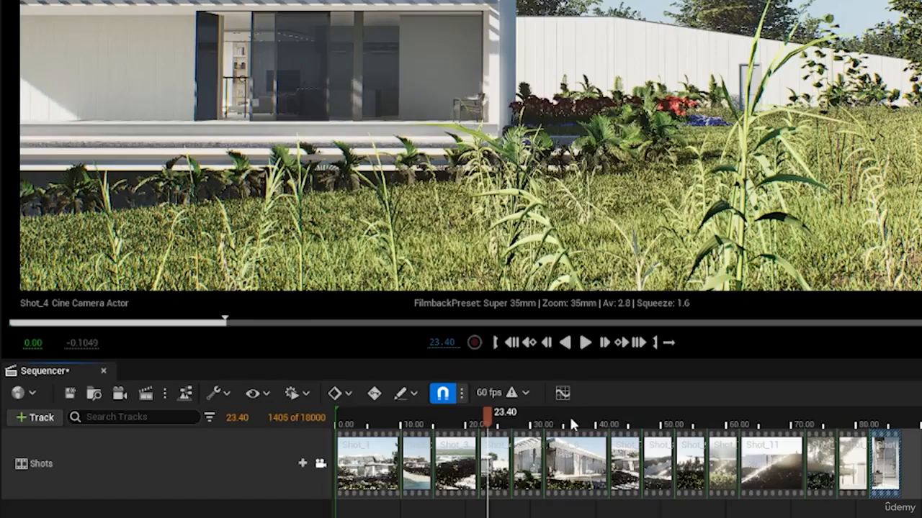
Step: Scrub through Shot_4 and set the display rate to 60 fps to resolve the mismatch with the shots
drag(573, 425, 511, 407)
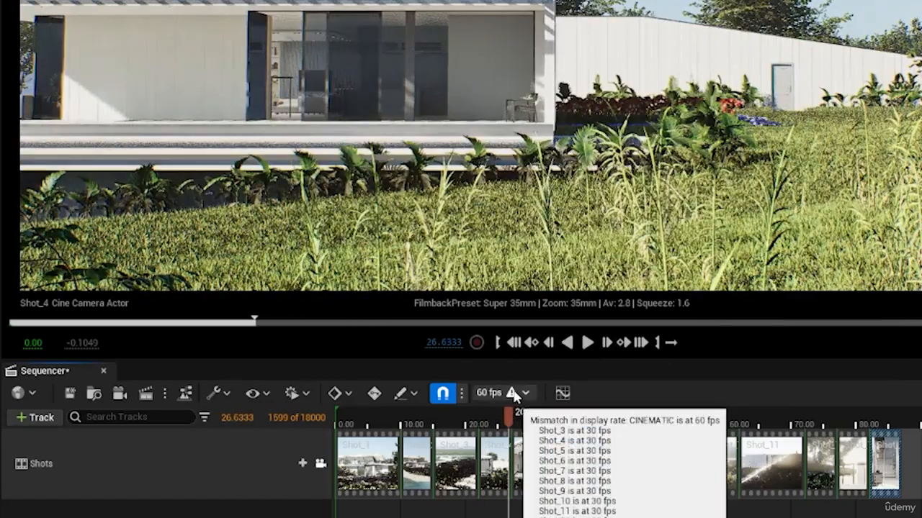
click(512, 394)
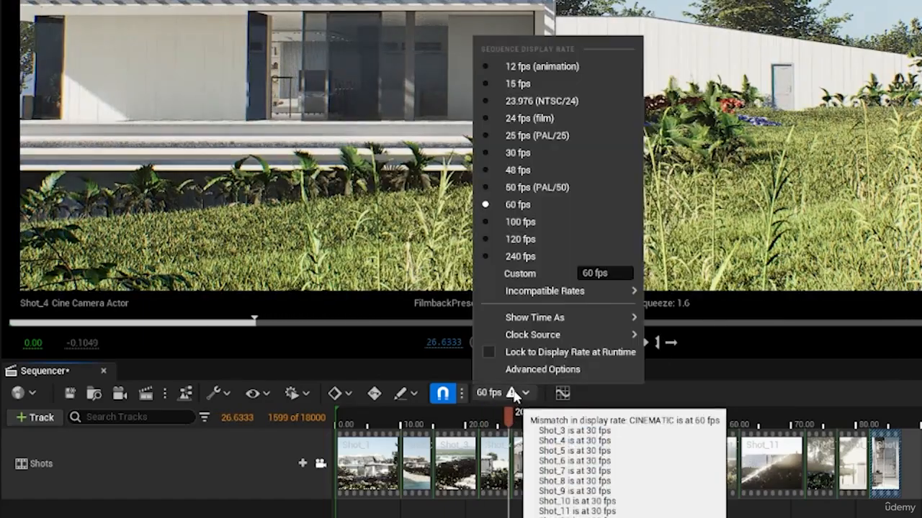
click(519, 207)
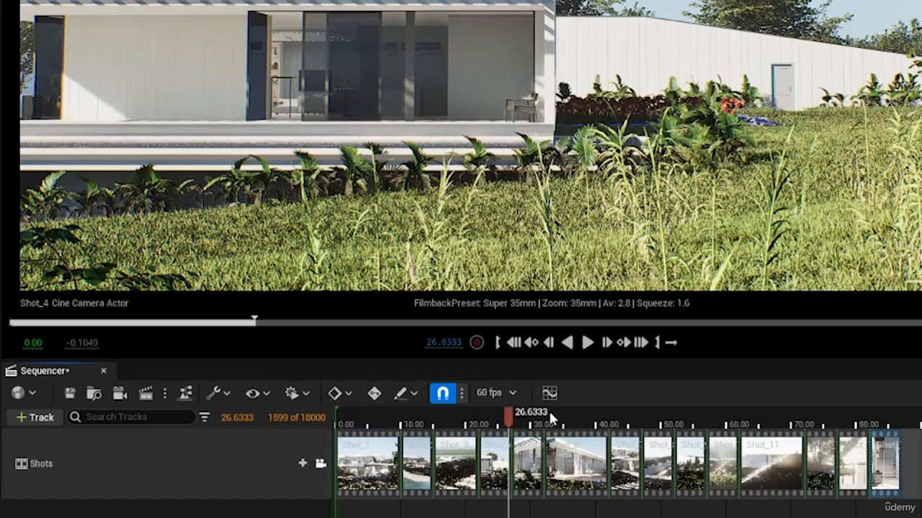
Step: Scrub through the assembled shots to the end of the edit and place Shot_15 from the Sequencer folder after Shot_14
drag(551, 418, 878, 424)
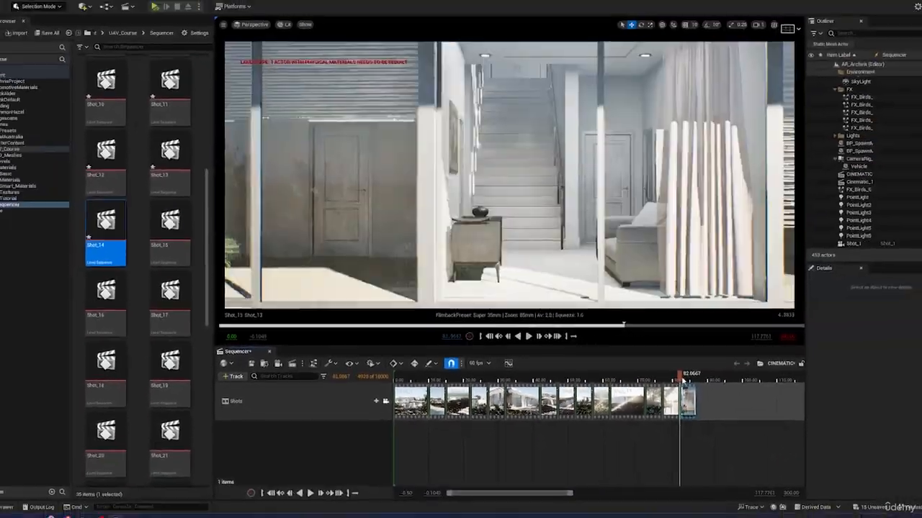
drag(682, 379, 703, 379)
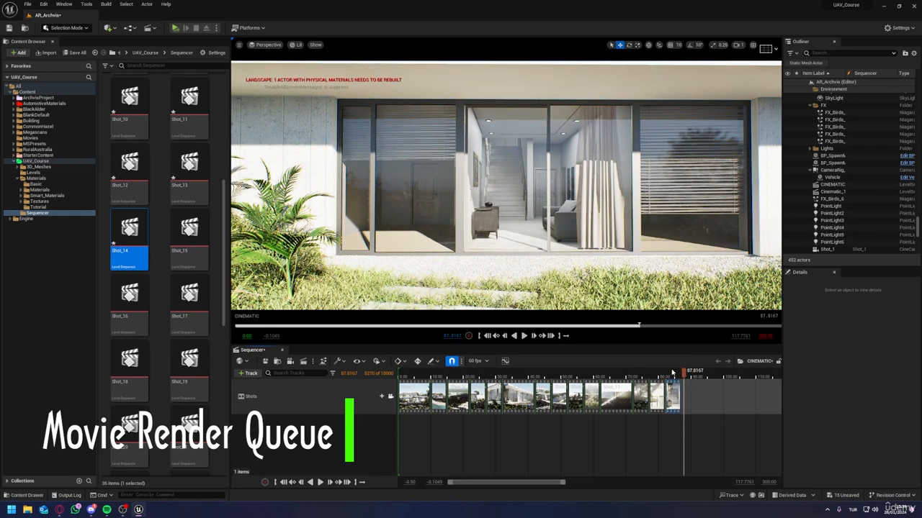
drag(672, 371, 675, 372)
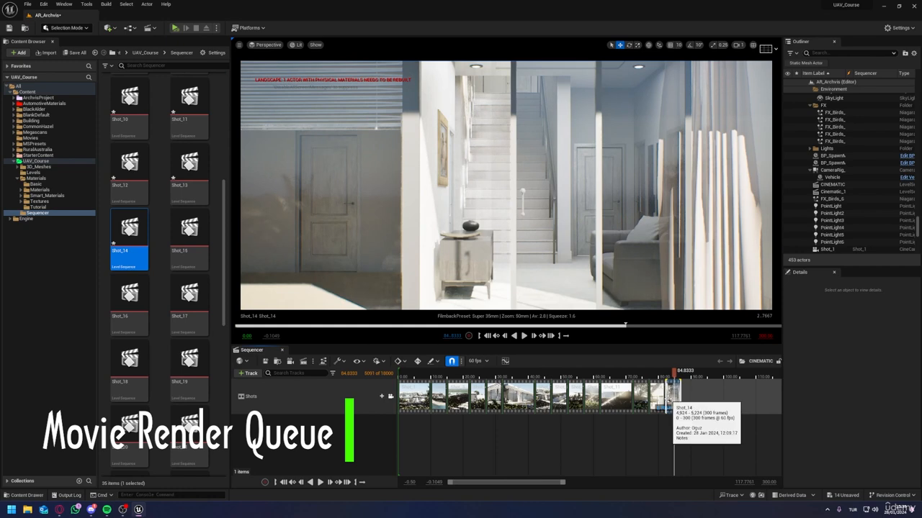
drag(189, 230, 690, 395)
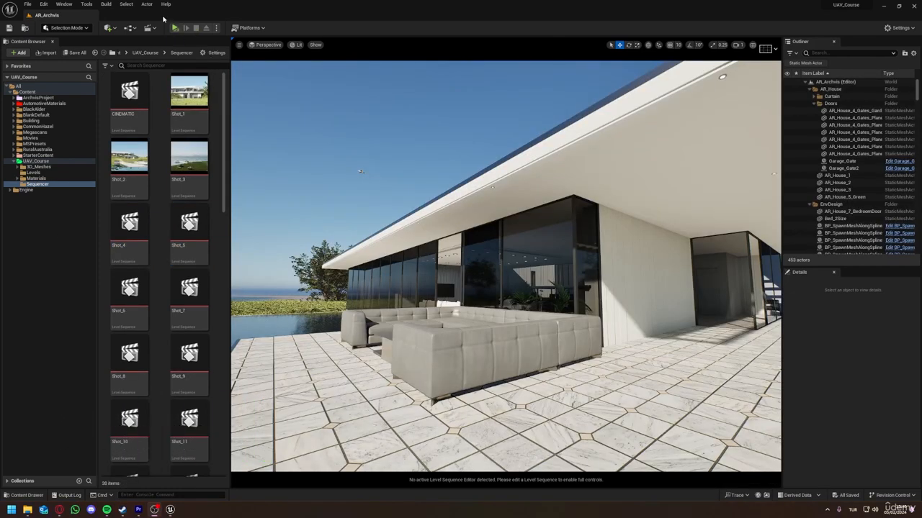
Step: Open the project's plugin list and search it for "movie render"
click(44, 5)
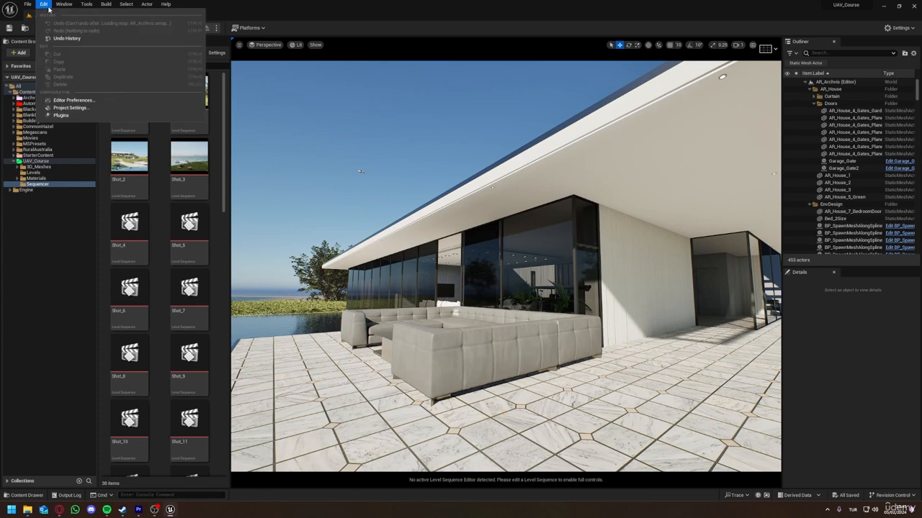
click(60, 115)
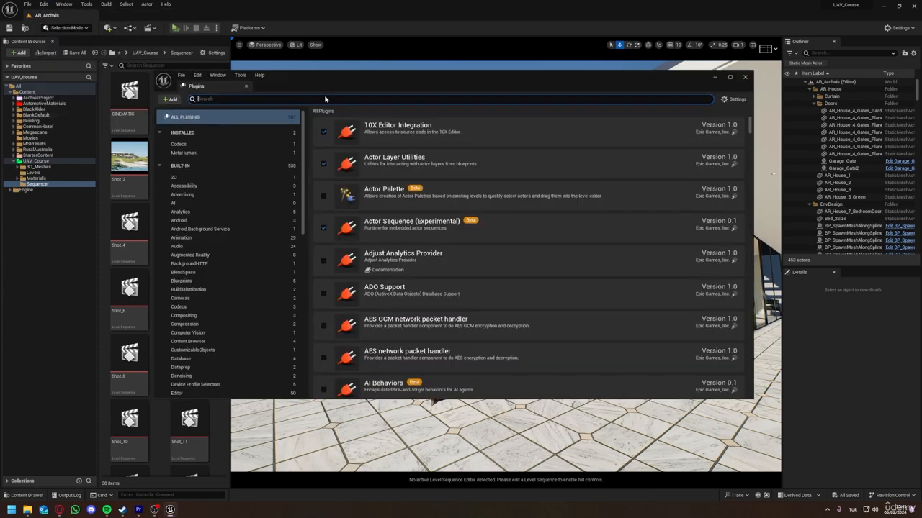
text(movie render)
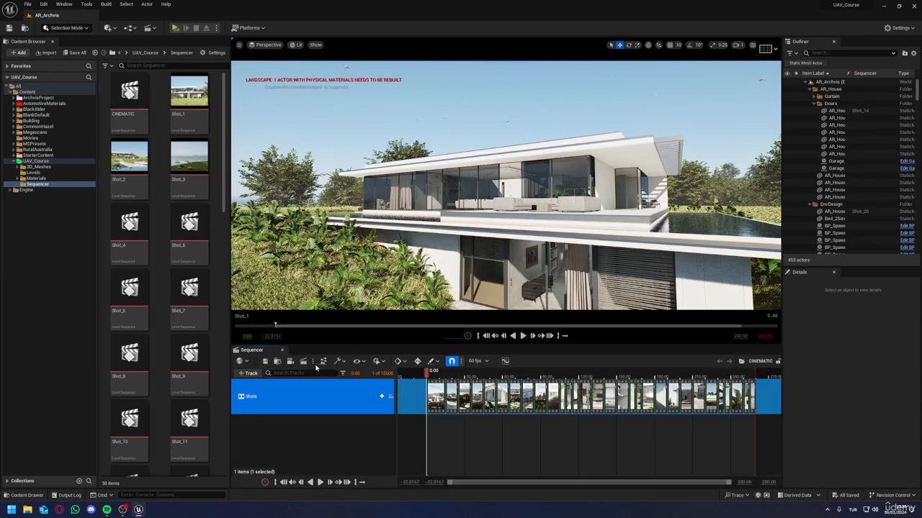
Step: Send the CINEMATIC sequence to the Movie Render Queue as a render job
click(314, 363)
click(314, 363)
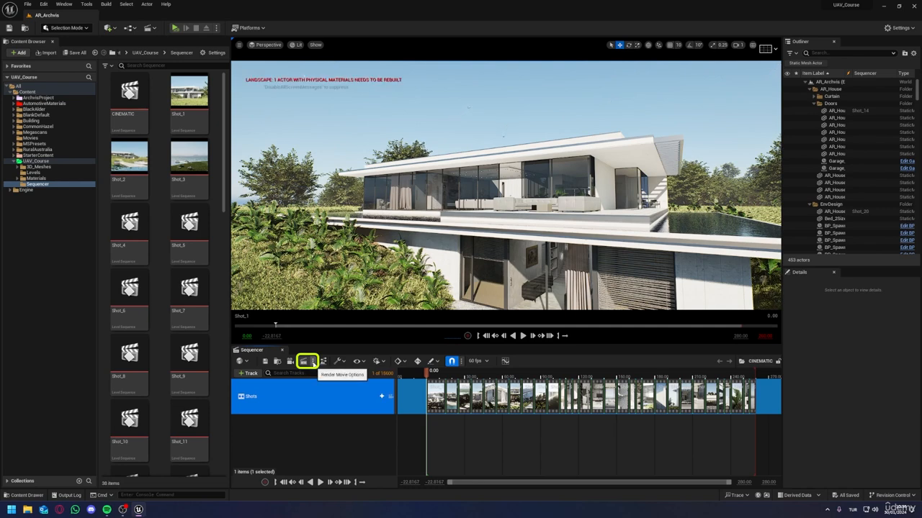
click(304, 362)
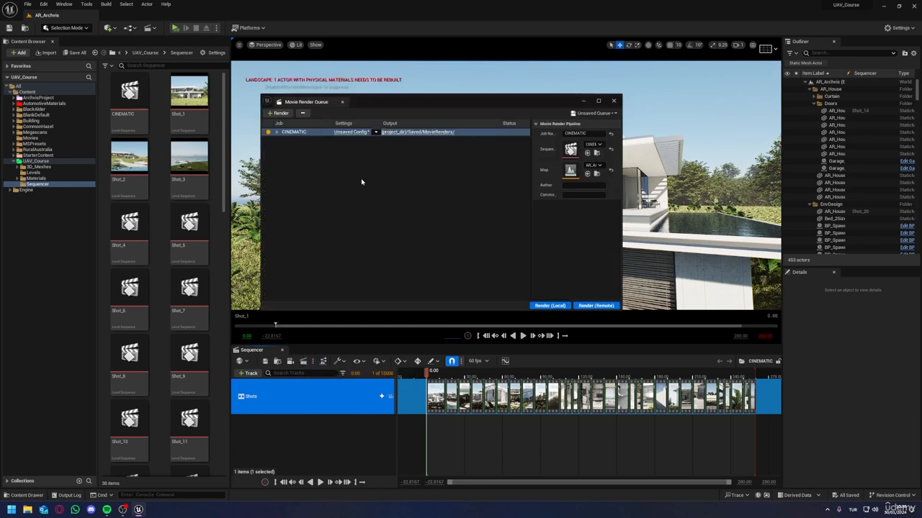
Step: Open the CINEMATIC job's render configuration and its list of presets
click(352, 133)
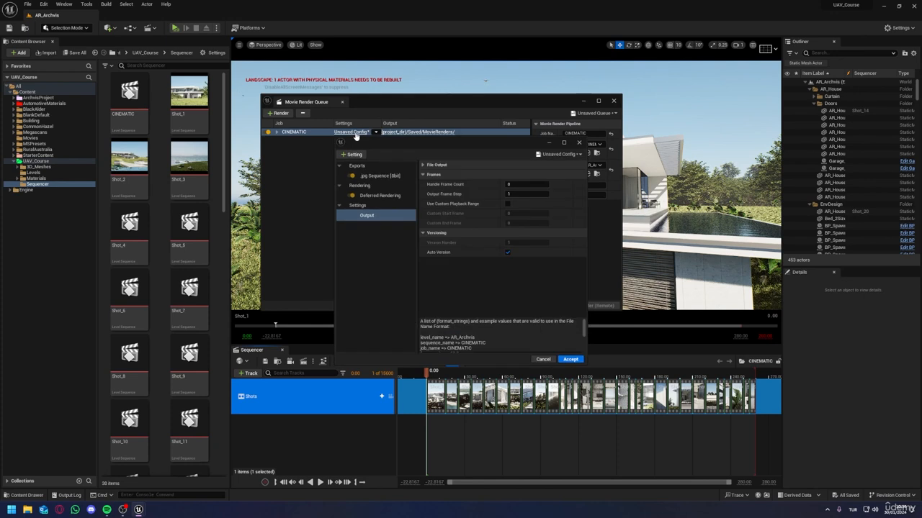
click(559, 155)
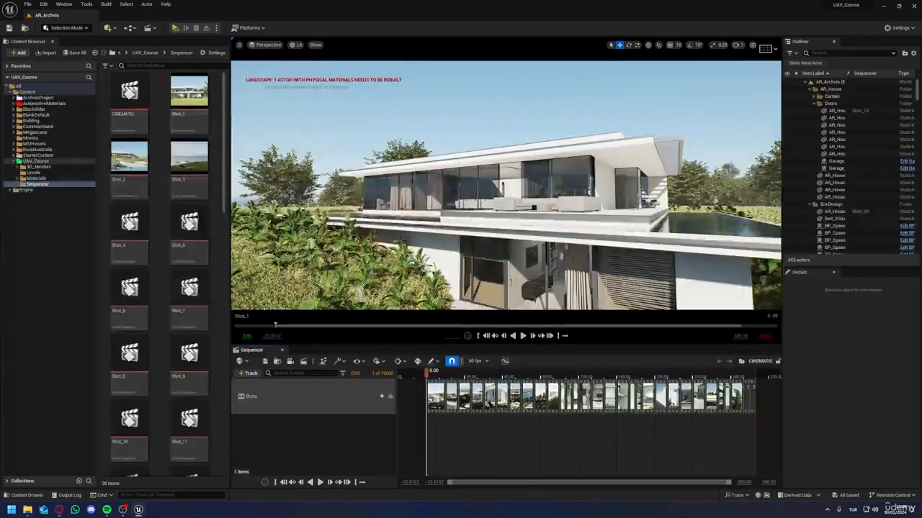
Step: Start migrating Ultimate_Render_Settings, Ultimate_Render_Settings_Fast and Ultimate_Render_Settings_Fastest from the Sequencer folder, accepting the asset report
drag(225, 122, 225, 389)
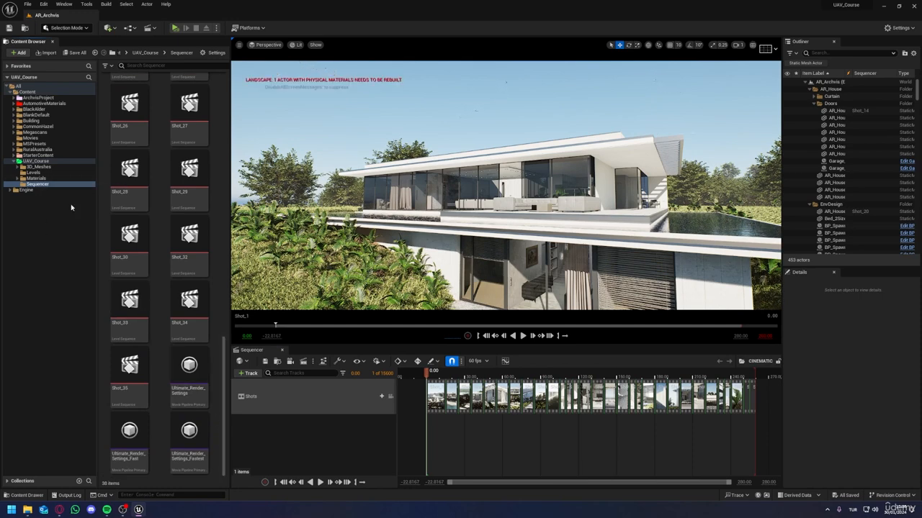
click(189, 371)
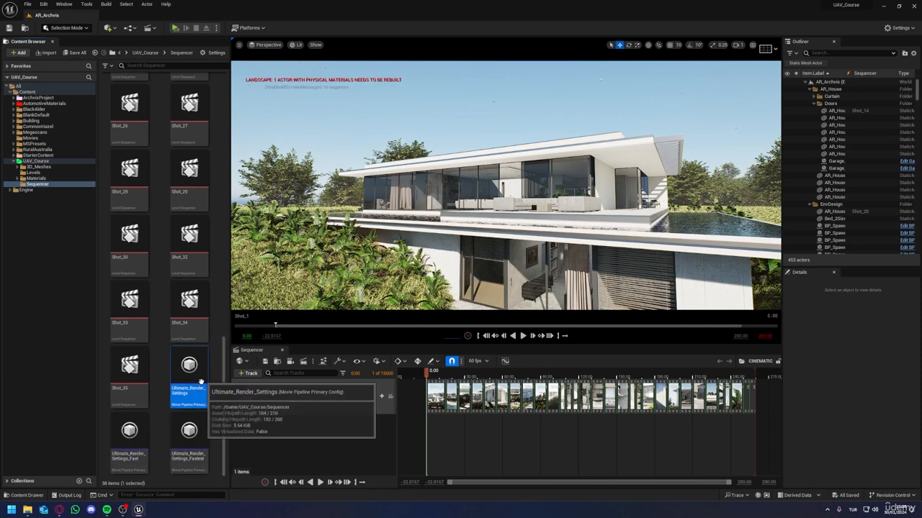
shift+click(200, 434)
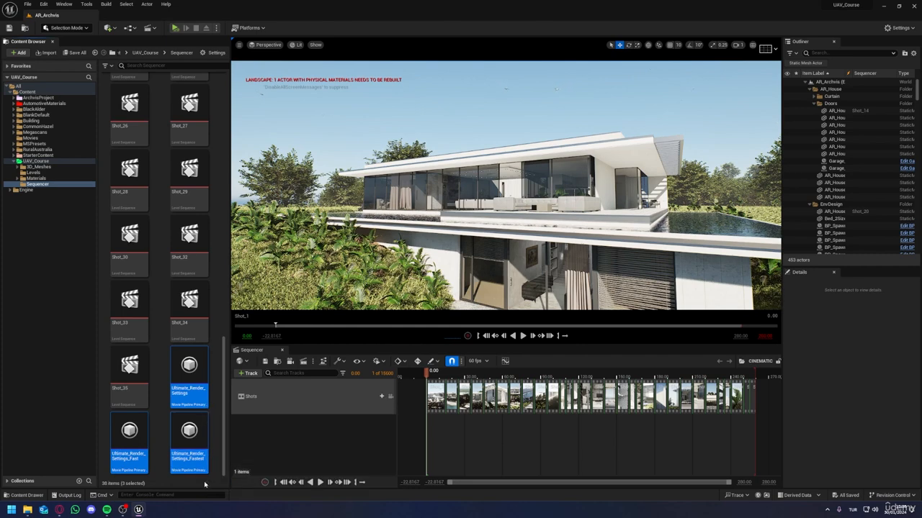
right_click(199, 452)
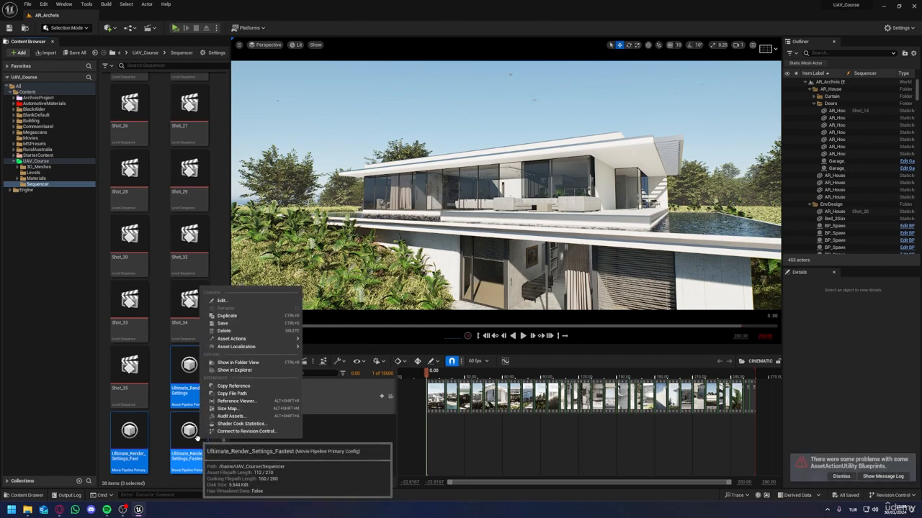
mouse_move(220, 340)
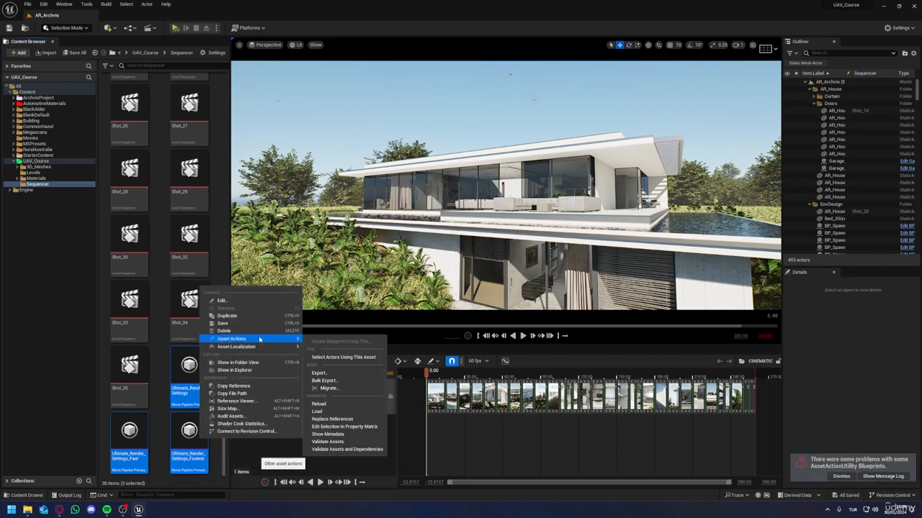
click(329, 389)
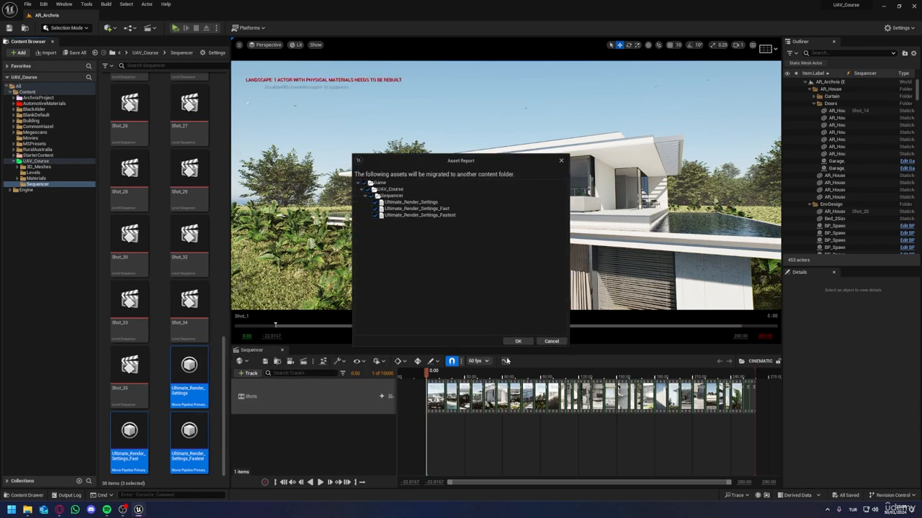
click(518, 341)
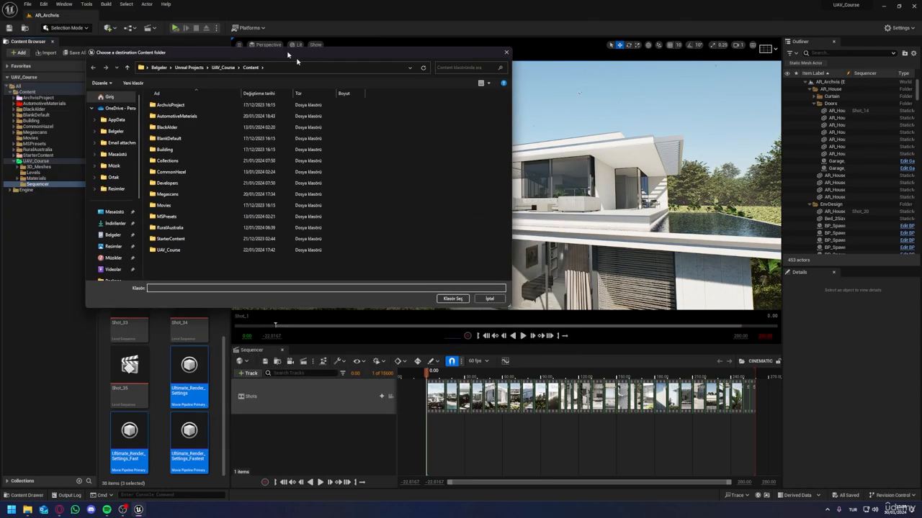
Step: Switch to File Explorer and copy the three Ultimate_Render_Settings .uasset files from the Render Settings folder in Class_7_Cinematic
double_click(346, 225)
double_click(349, 216)
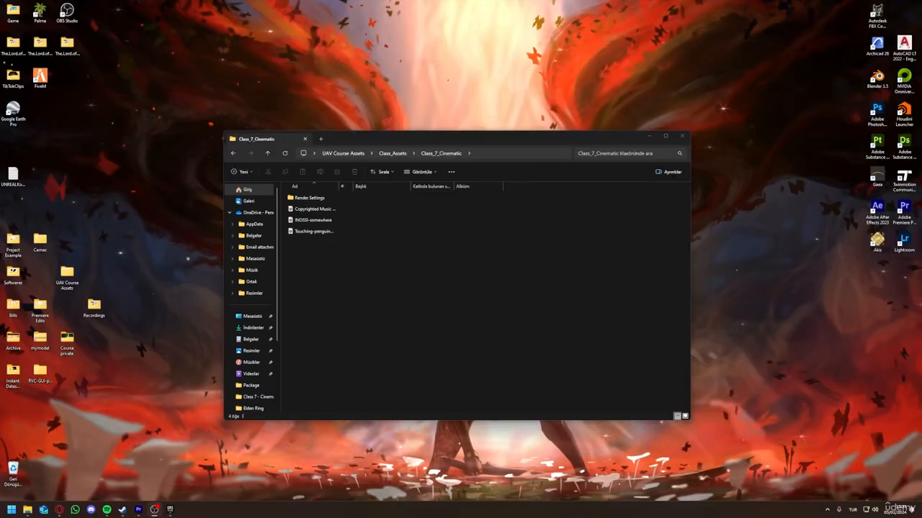
key(ctrl+a)
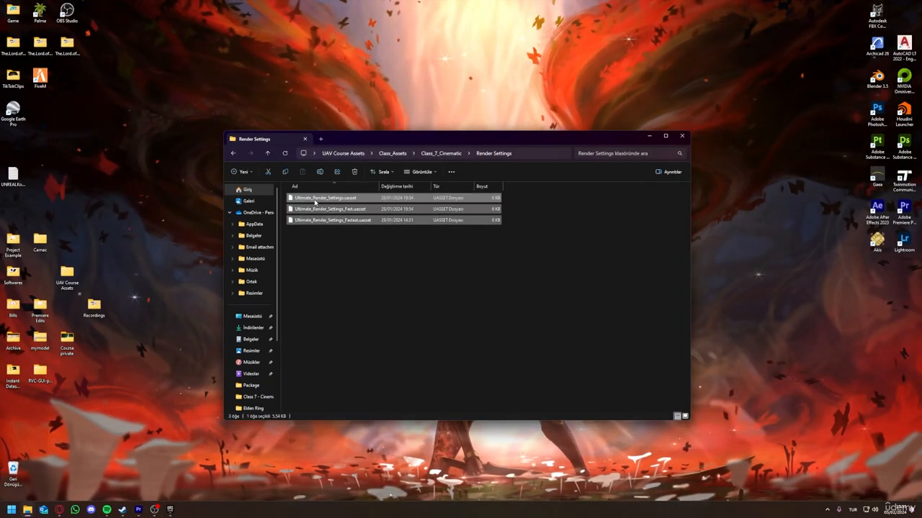
right_click(320, 206)
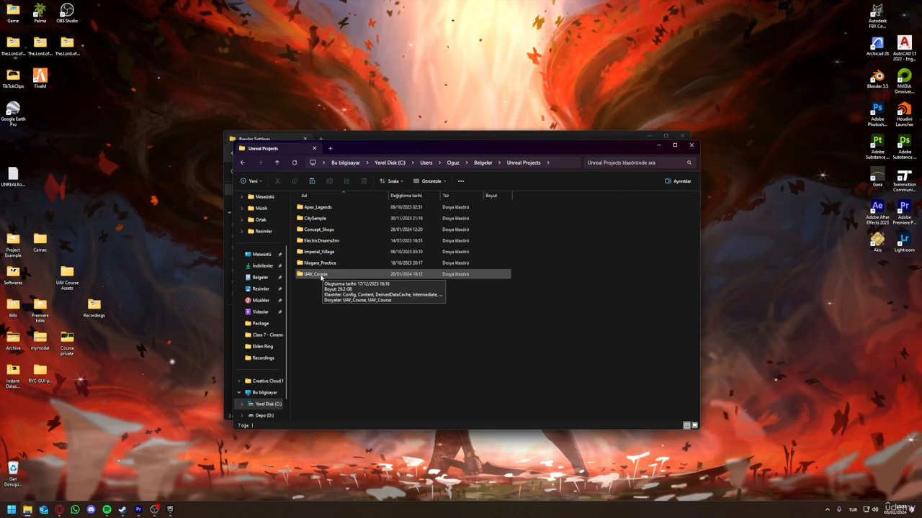
Step: Paste the three render settings files into the Content folder of the UAV_Course project
double_click(315, 275)
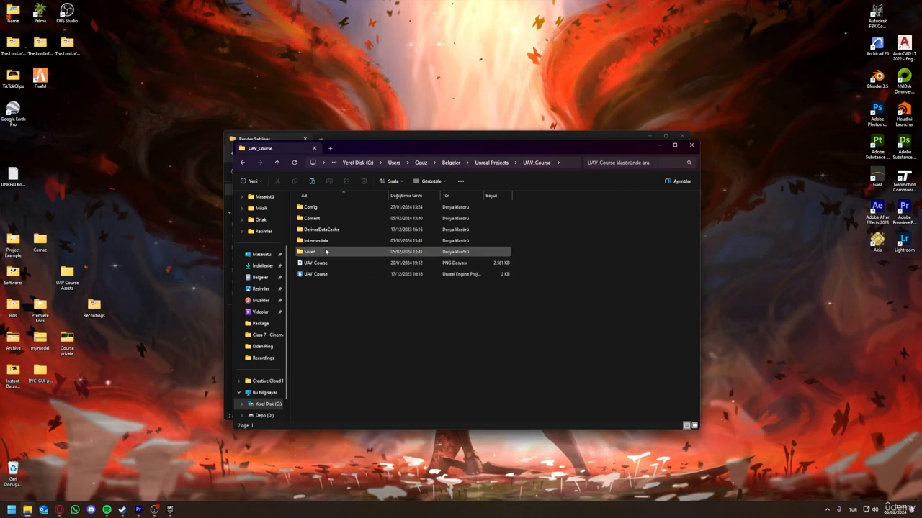
double_click(317, 218)
right_click(584, 249)
click(568, 388)
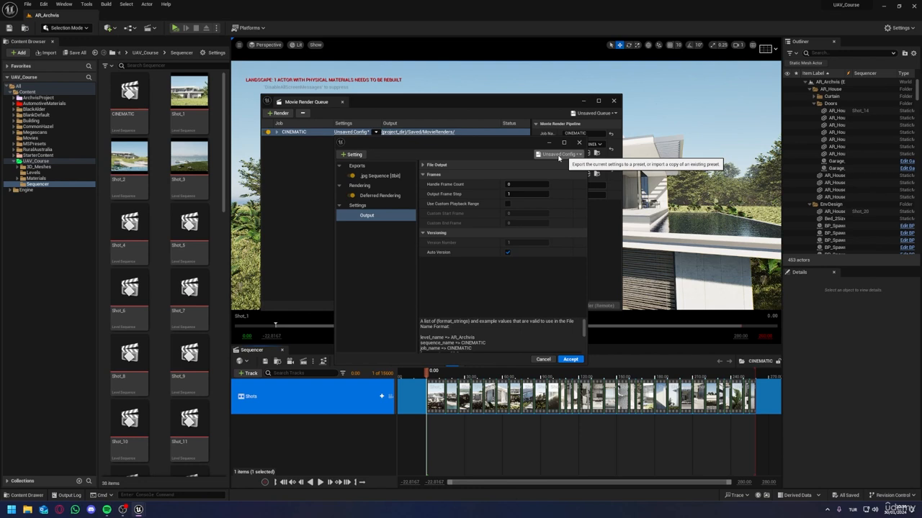
Step: Return to Unreal and load the Ultimate_Render_Settings preset into the CINEMATIC job, discarding the unsaved configuration
click(559, 155)
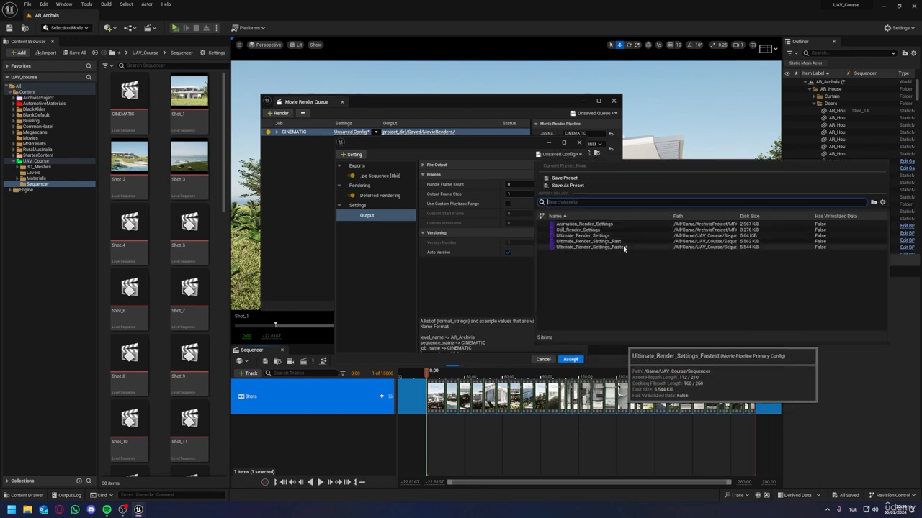
click(583, 235)
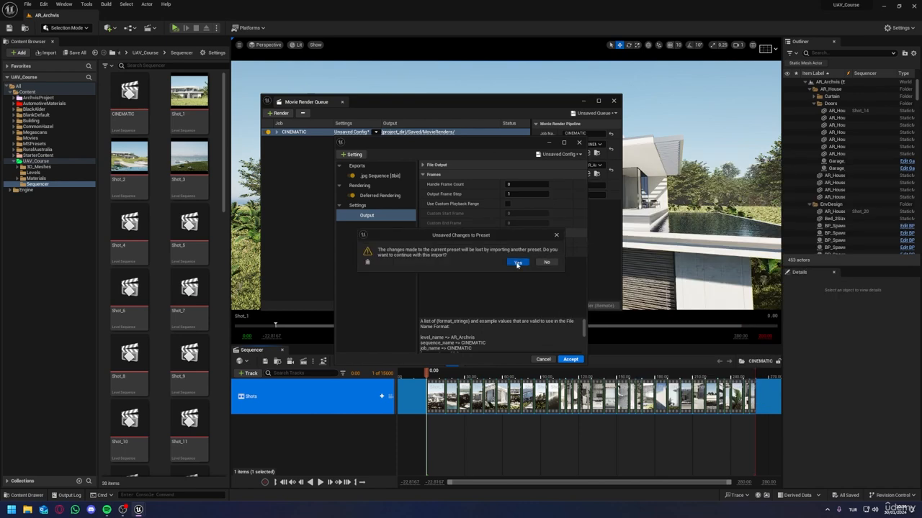
click(517, 262)
Step: Examine the loaded preset's image sequence export and anti-aliasing settings, including the sample counts and anti-aliasing method
click(375, 176)
click(372, 215)
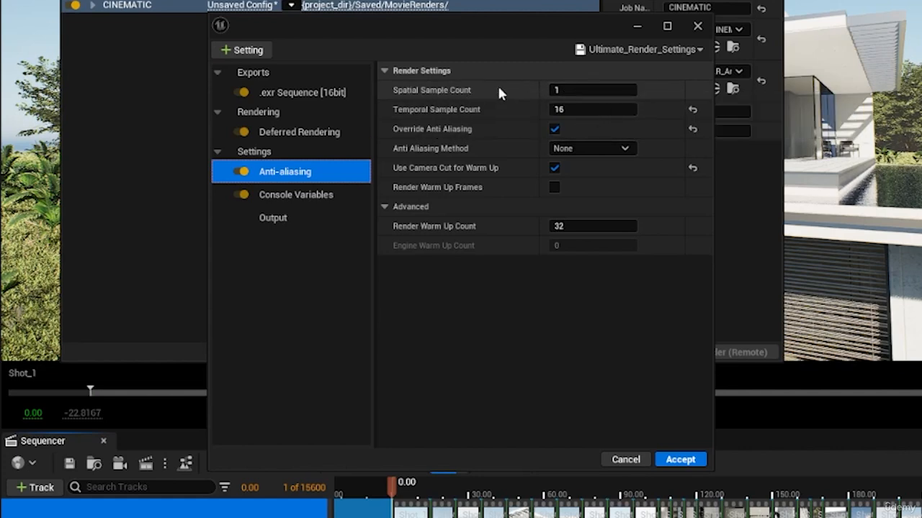
click(576, 90)
click(581, 109)
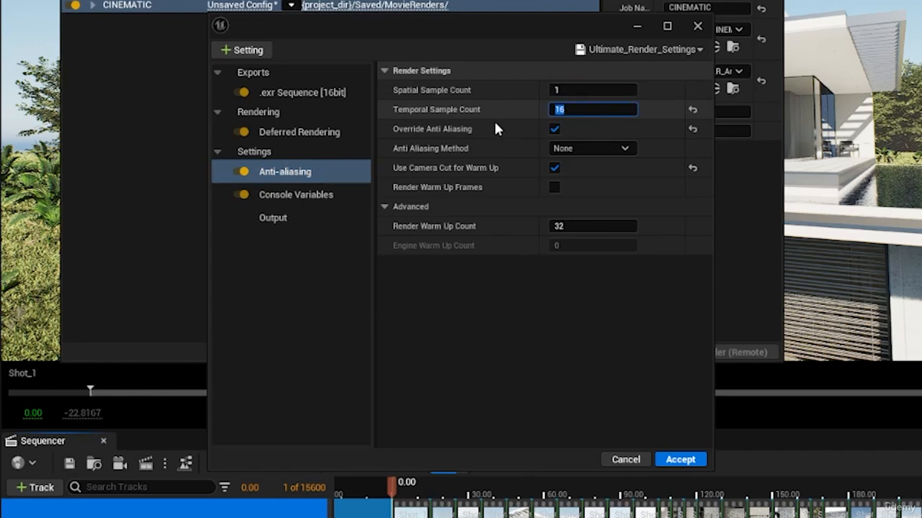
click(476, 124)
mouse_move(471, 130)
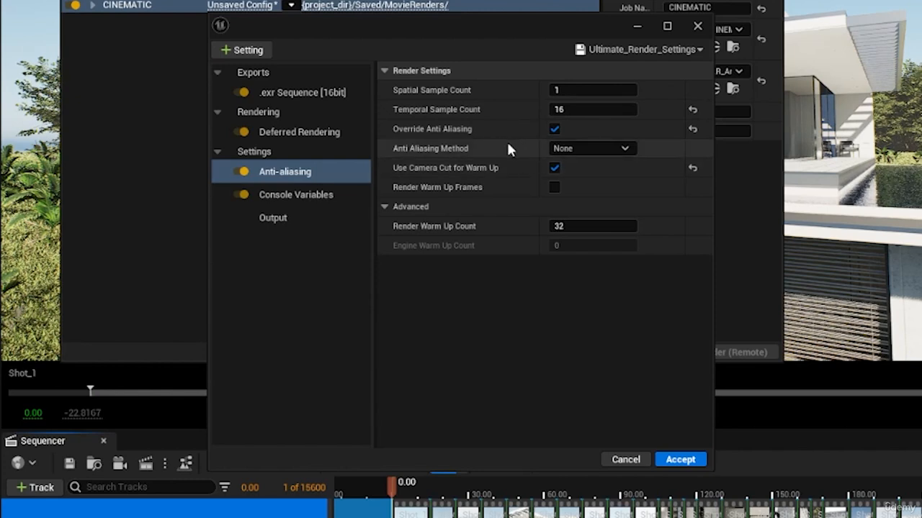
click(587, 142)
click(574, 161)
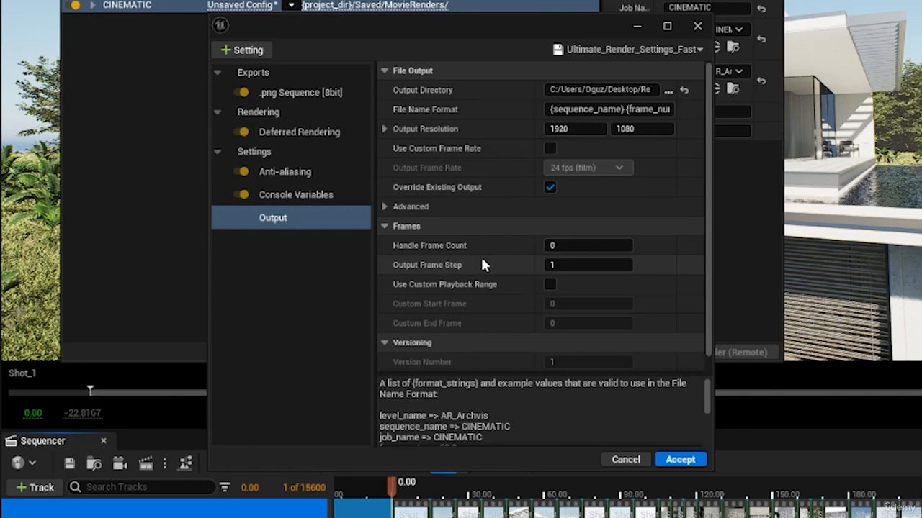
Step: Review the output settings of the Ultimate_Render_Settings_Fast preset and start the local render of the CINEMATIC job
scroll(482, 301, down, 1)
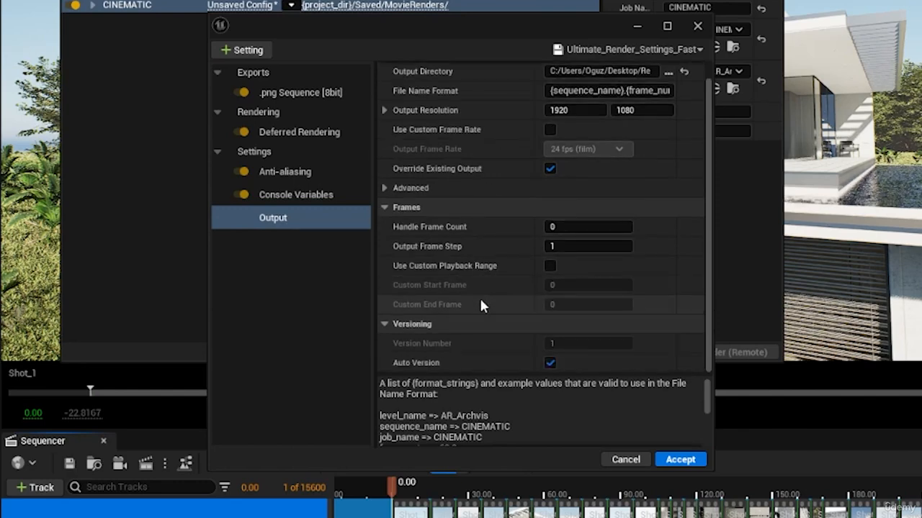
scroll(479, 296, up, 1)
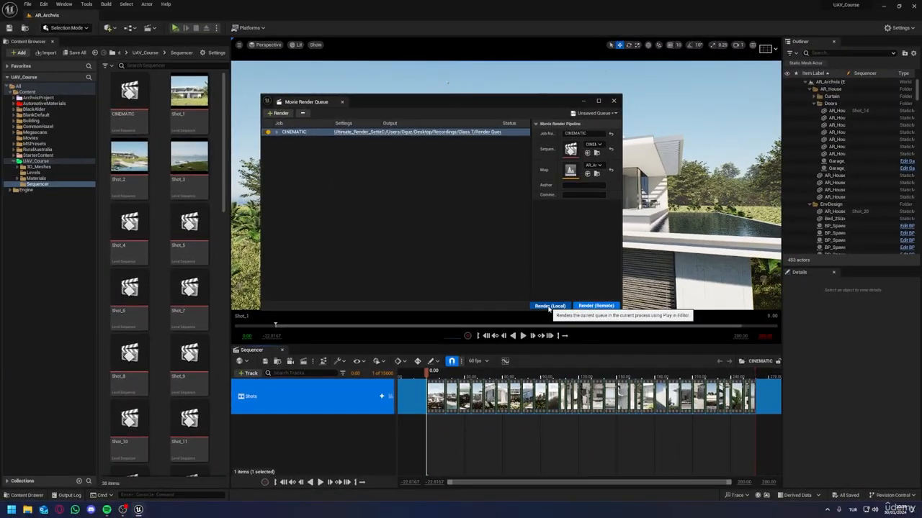
click(549, 306)
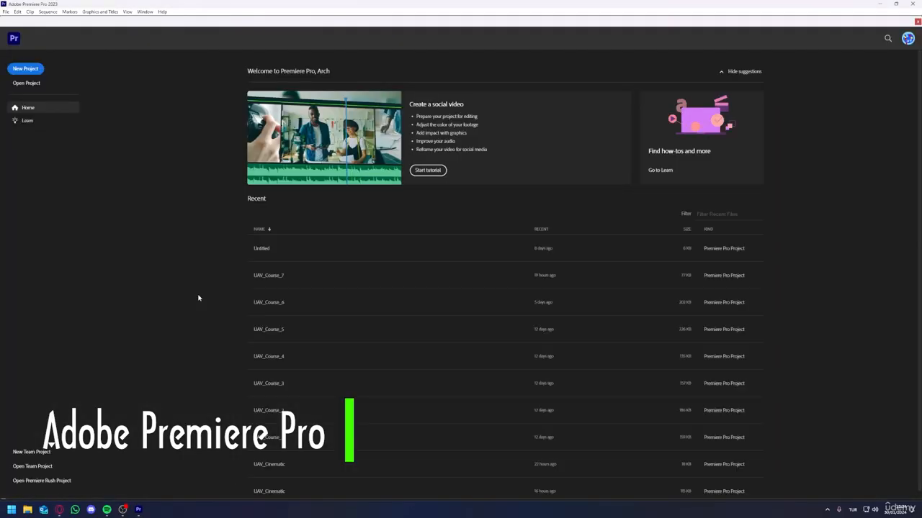
Step: Switch to Premiere Pro and create a project named UAV_Cinematic with the sequence name Sequence, replacing the existing project
click(25, 69)
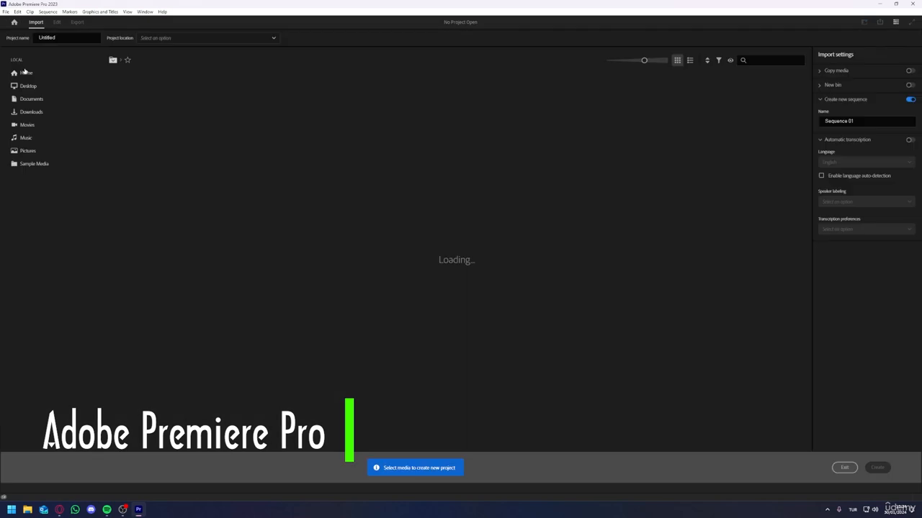
text(U)
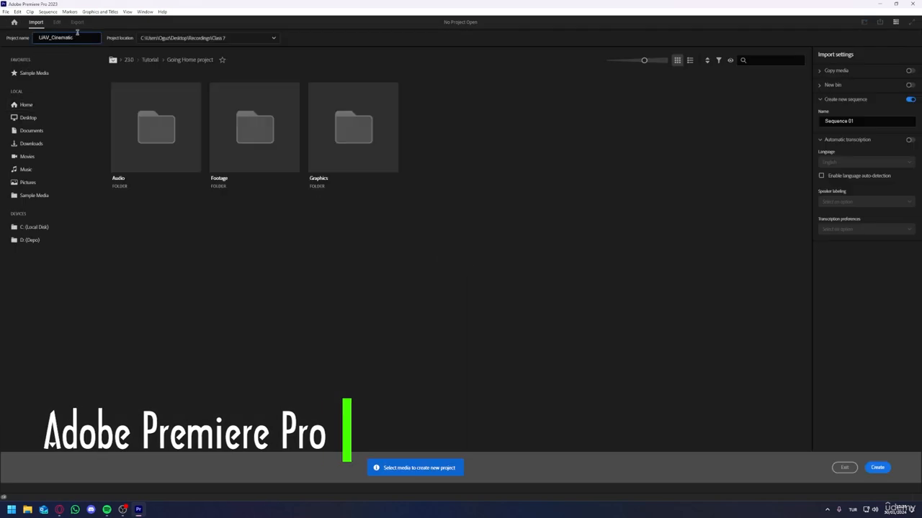
click(863, 121)
key(BackSpace)
key(BackSpace)
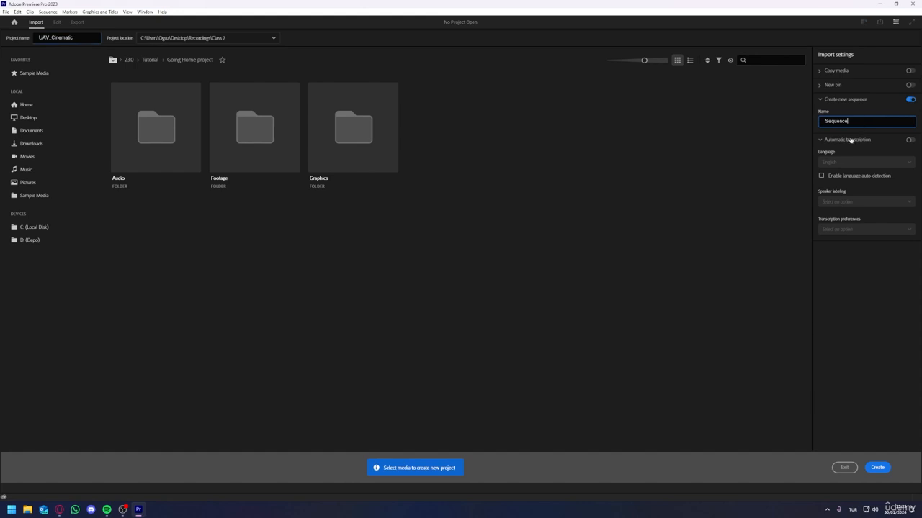
click(880, 468)
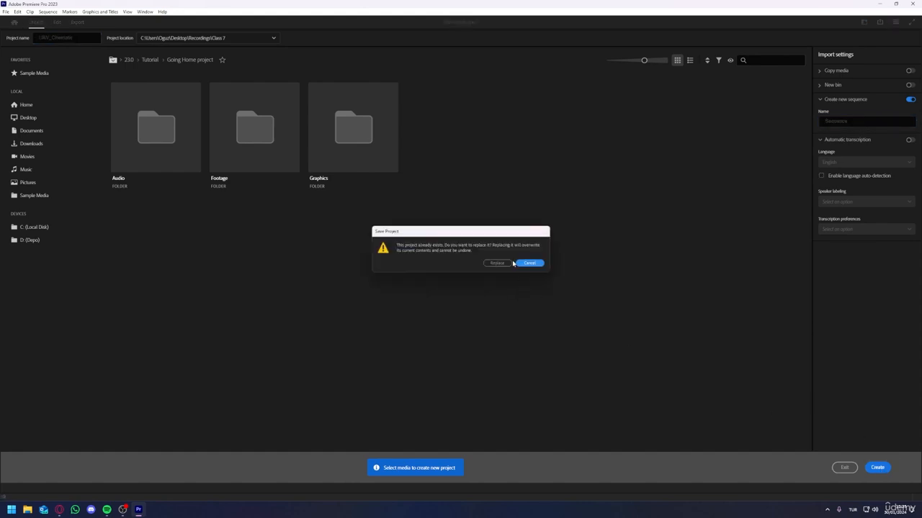
click(503, 263)
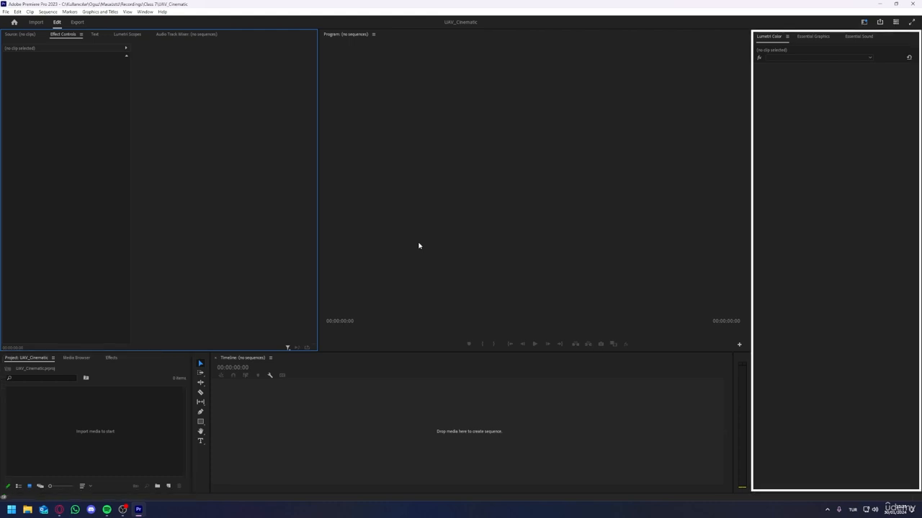
Step: Import the rendered frames from the Render Queue folder as an image sequence starting at CINEMATIC.0000
right_click(78, 407)
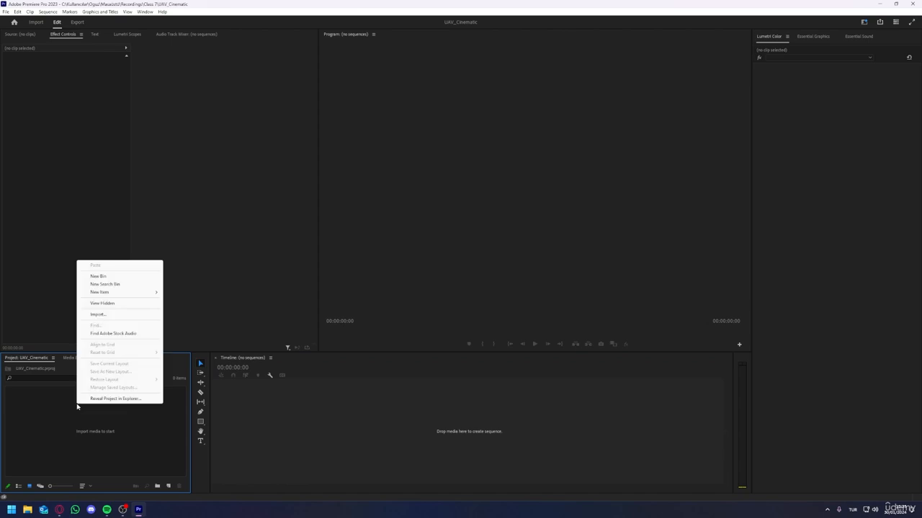
click(97, 314)
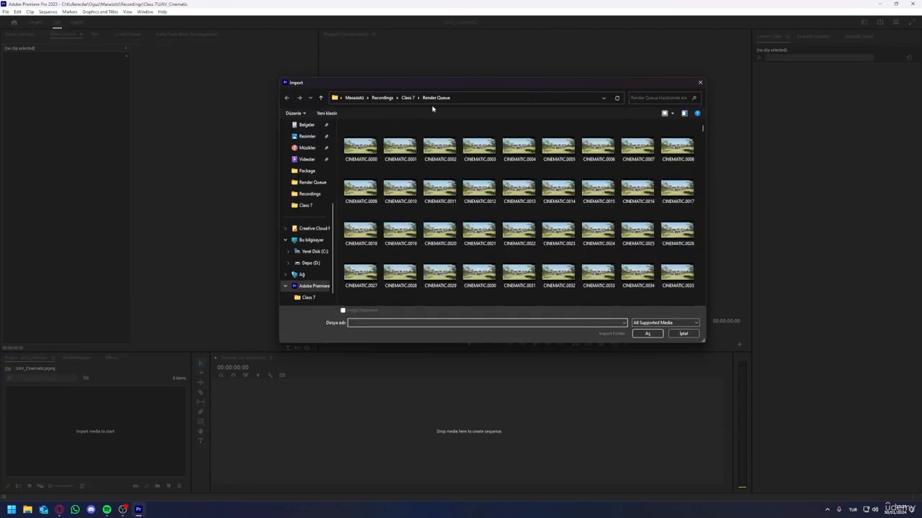
click(369, 147)
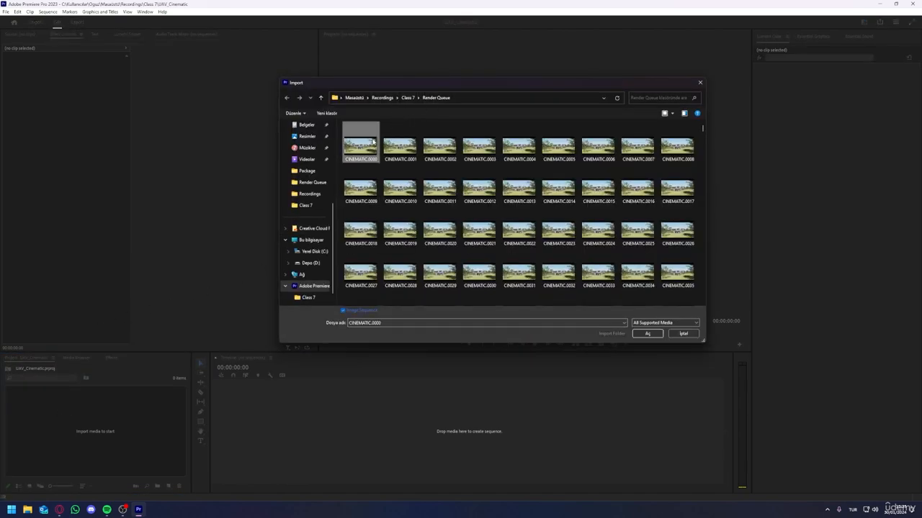
click(345, 311)
click(650, 334)
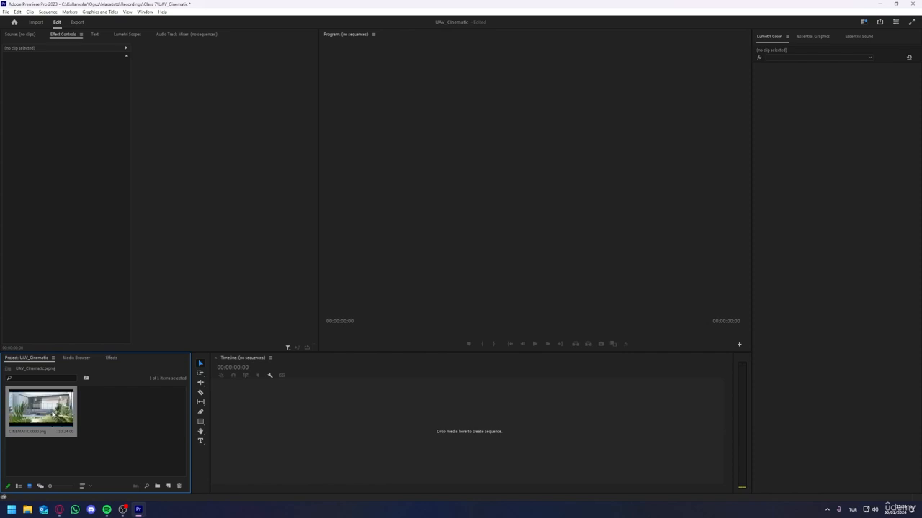
Step: Interpret the imported CINEMATIC footage at an assumed frame rate of 60 fps
right_click(52, 414)
mouse_move(63, 175)
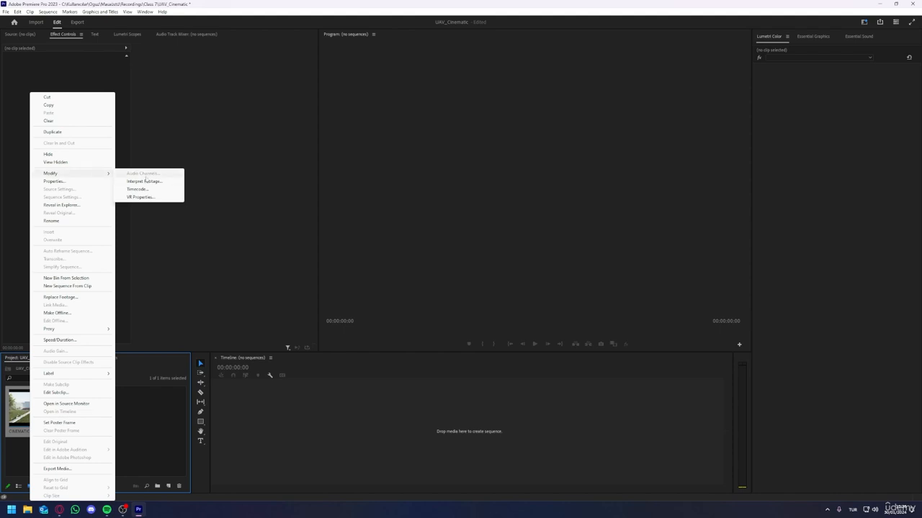
click(142, 185)
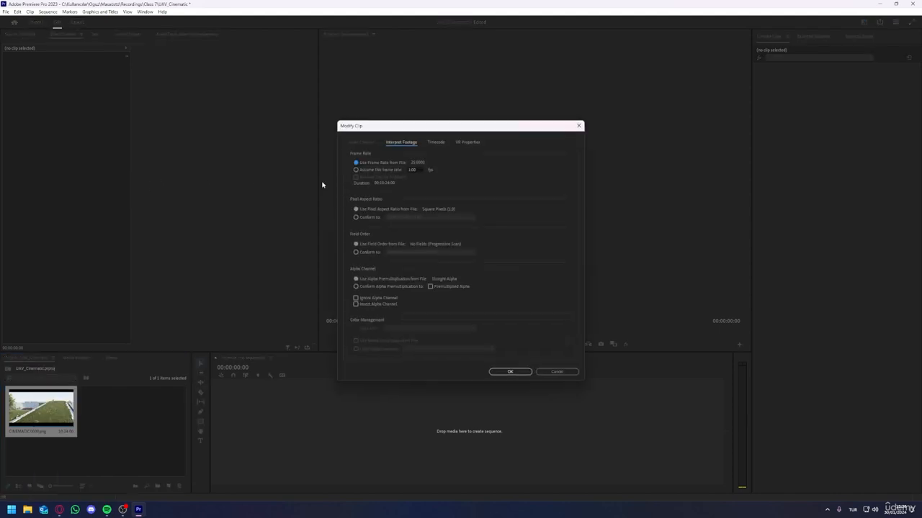
click(420, 169)
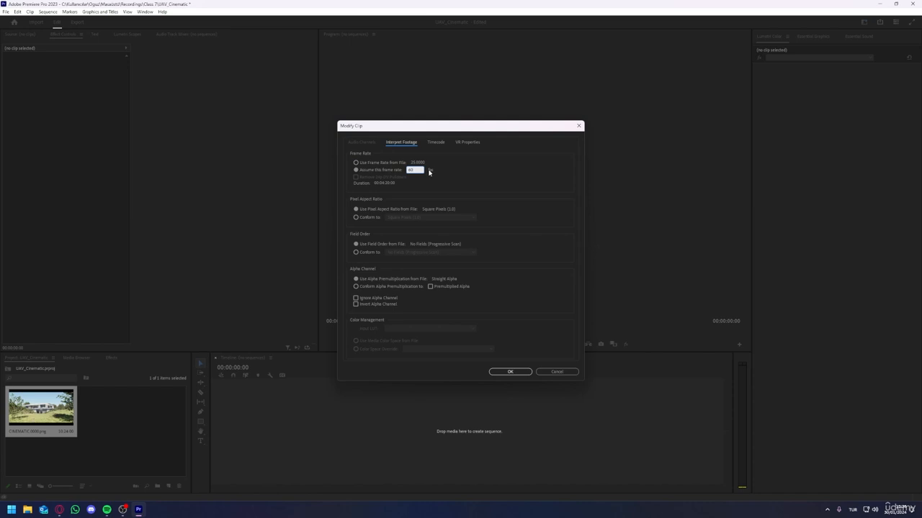
click(509, 372)
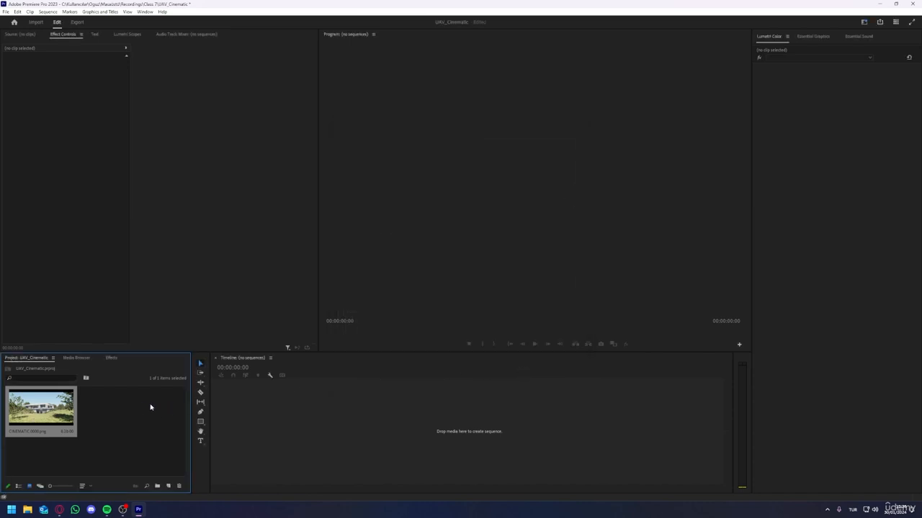
Step: Create a sequence from the imported CINEMATIC clip, import INOSSI-somewhere.mp3 from the Class 7 folder, and place it on track A1 from the start
drag(228, 425, 228, 425)
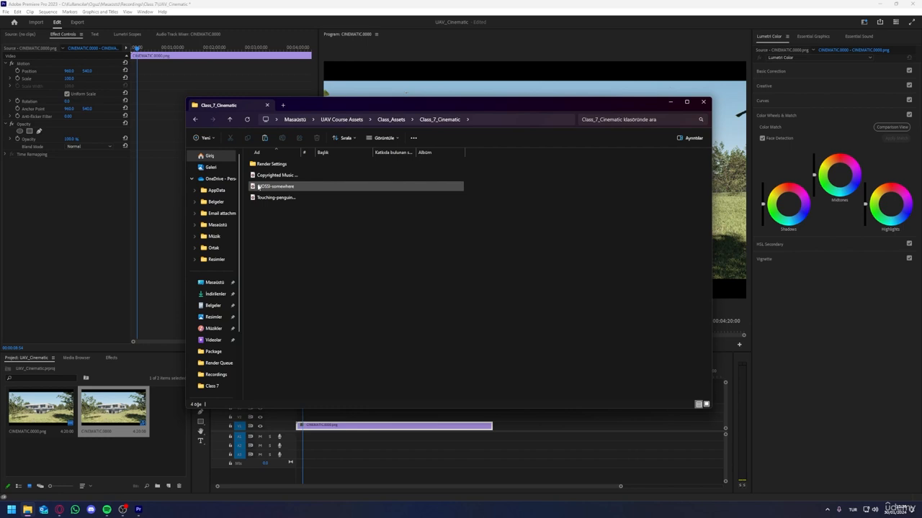
click(258, 186)
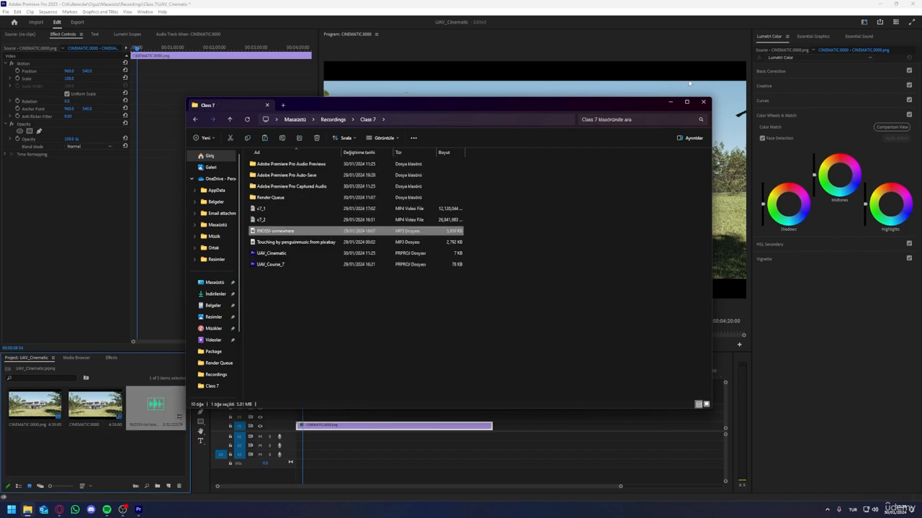
click(670, 101)
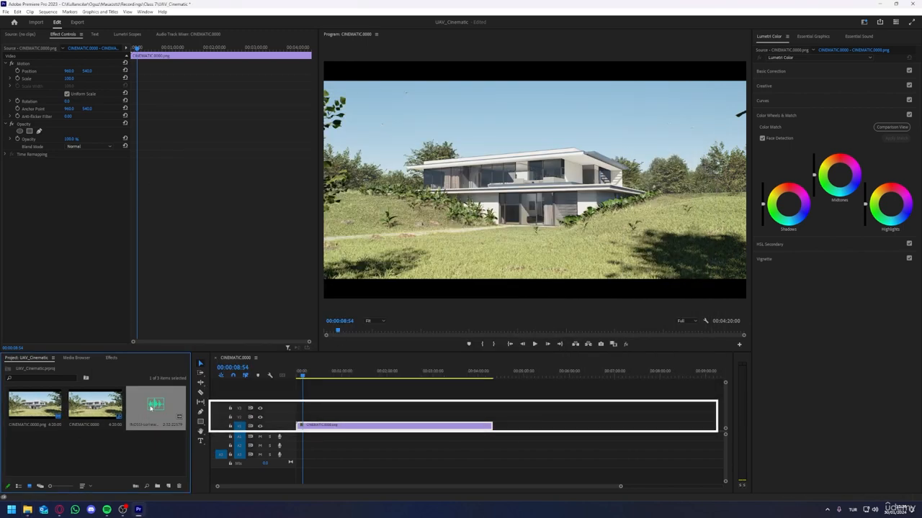
mouse_move(193, 416)
mouse_down()
mouse_move(320, 437)
mouse_move(309, 437)
mouse_up()
Step: Play the music from the sequence start and add a volume level keyframe at 00:00:06:46
drag(304, 376, 292, 377)
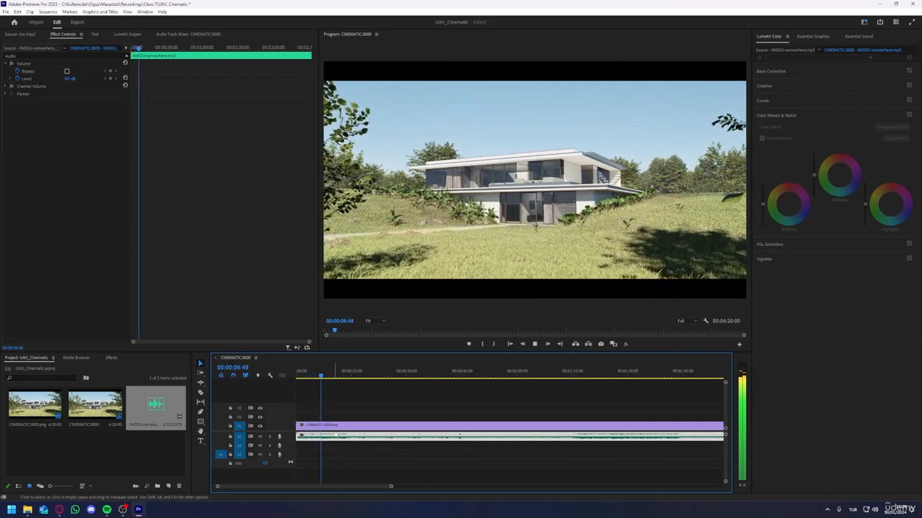
key(space)
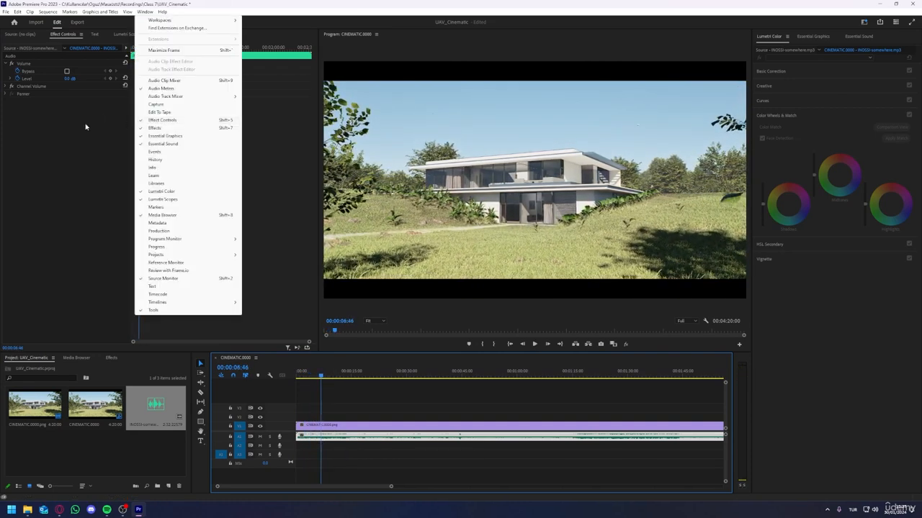
click(85, 127)
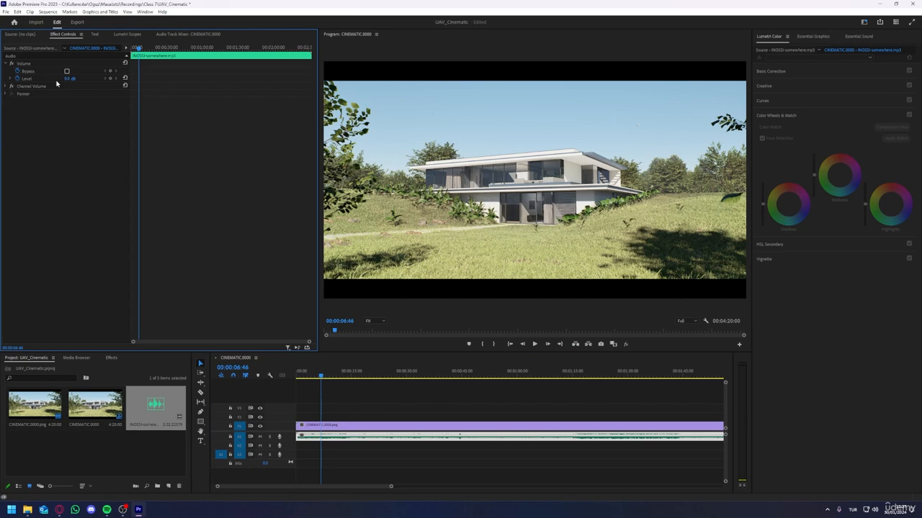
click(111, 79)
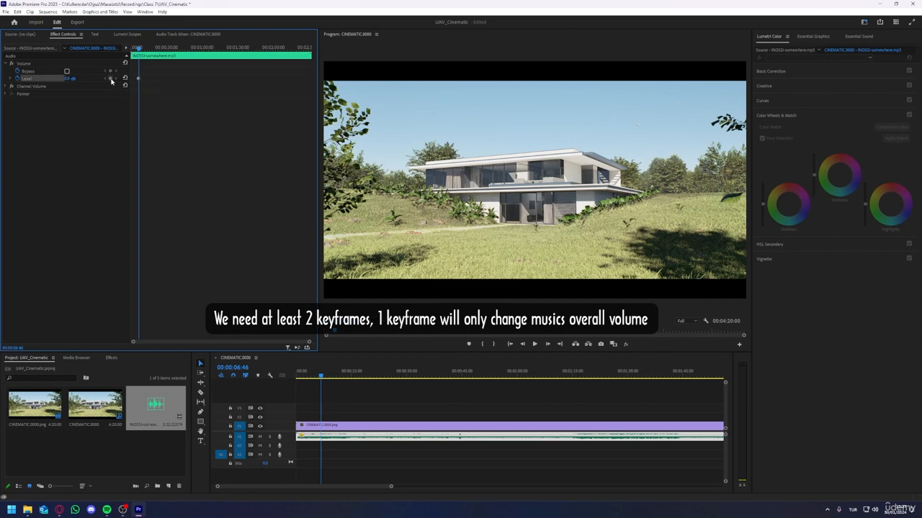
Step: Lower the music's volume level at 00:00:00:00 to create a fade-in and play the result
drag(139, 49, 131, 49)
click(70, 79)
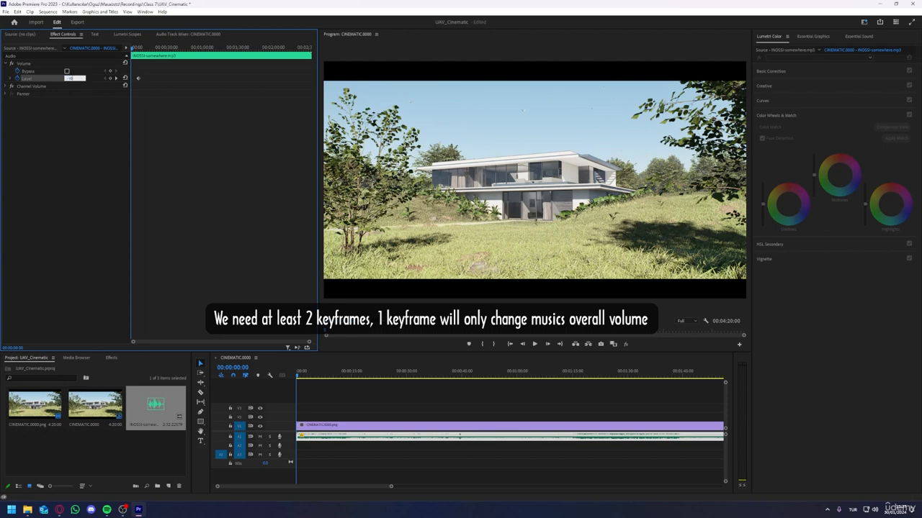
key(Return)
key(space)
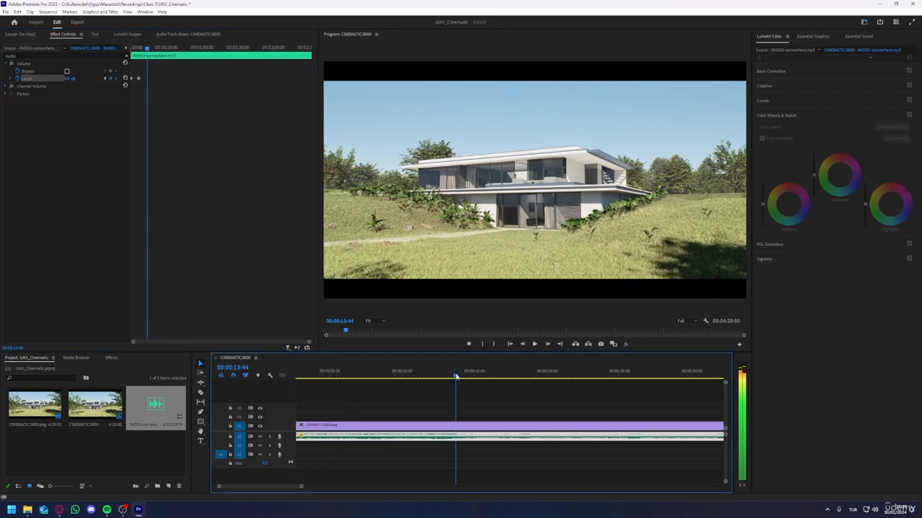
Step: Cut the CINEMATIC clip with the Razor tool at each camera change within the first minute, beginning at 00:00:15:00
mouse_move(457, 377)
mouse_down()
mouse_move(432, 377)
mouse_move(474, 379)
mouse_up()
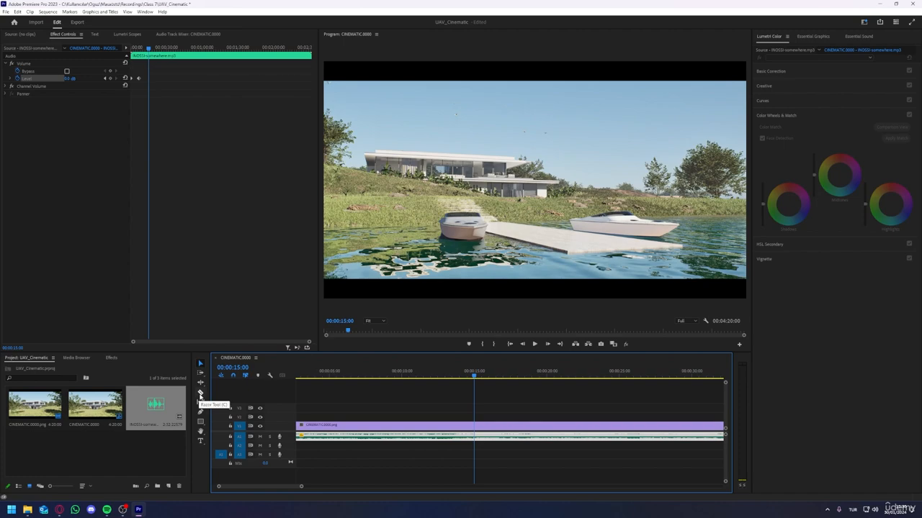
click(200, 394)
alt+scroll(374, 415, down, 5)
click(371, 425)
alt+scroll(386, 404, up, 2)
drag(404, 375, 596, 376)
click(439, 425)
click(516, 425)
click(595, 424)
alt+scroll(596, 392, down, 4)
alt+scroll(447, 393, up, 4)
drag(450, 378, 552, 375)
click(466, 425)
Step: Cut the rest of the CINEMATIC clip at every remaining camera change from about 00:01:05 onward
click(200, 396)
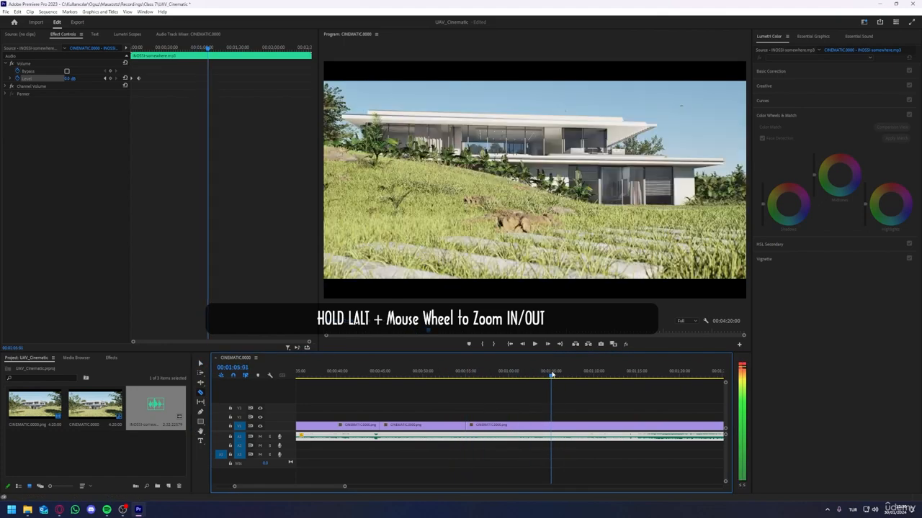
click(551, 425)
alt+scroll(550, 404, down, 4)
alt+scroll(407, 392, up, 4)
drag(409, 376, 476, 375)
click(476, 425)
drag(477, 376, 684, 376)
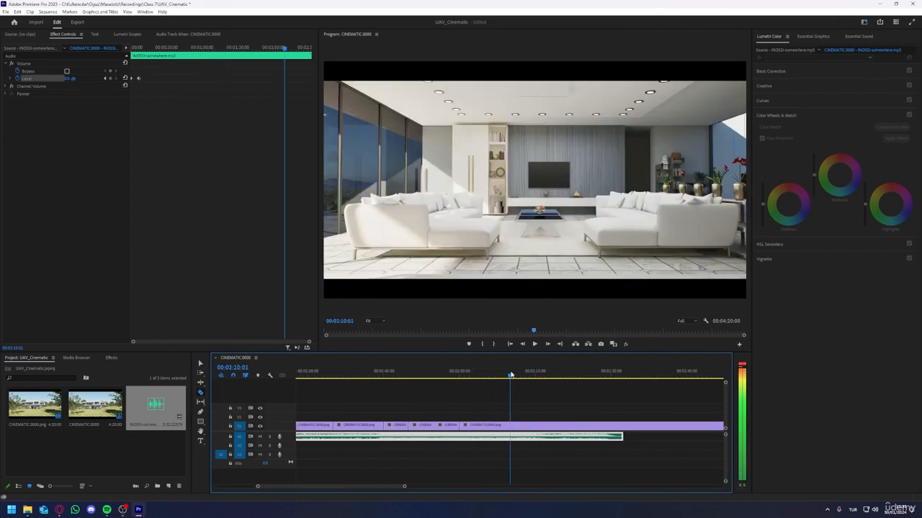
click(510, 425)
click(561, 425)
alt+scroll(560, 403, down, 4)
click(487, 425)
click(524, 425)
click(560, 424)
click(598, 425)
click(635, 425)
alt+scroll(635, 414, down, 4)
click(516, 425)
click(549, 425)
click(584, 425)
click(615, 425)
click(650, 424)
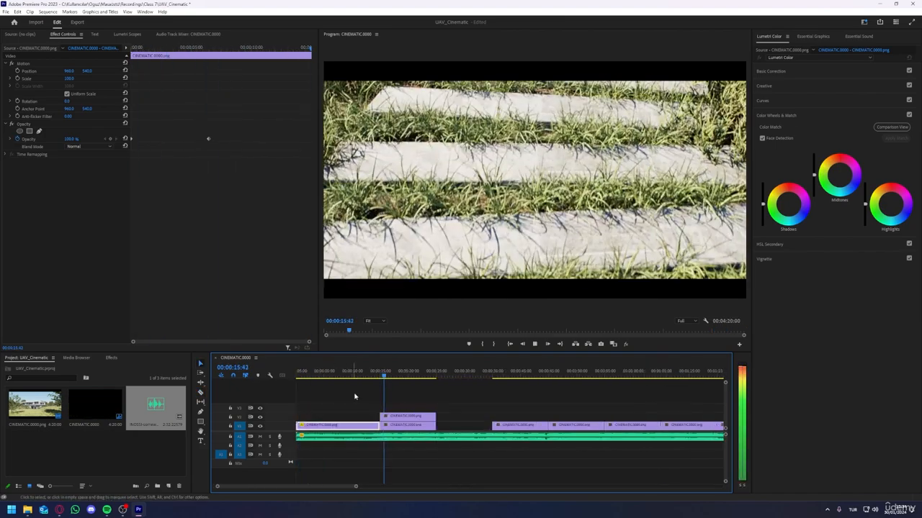
Step: Shorten the stone-path shot on V2 to about 00:00:22 and place the boat-dock shot directly after it on V1
drag(385, 376, 402, 380)
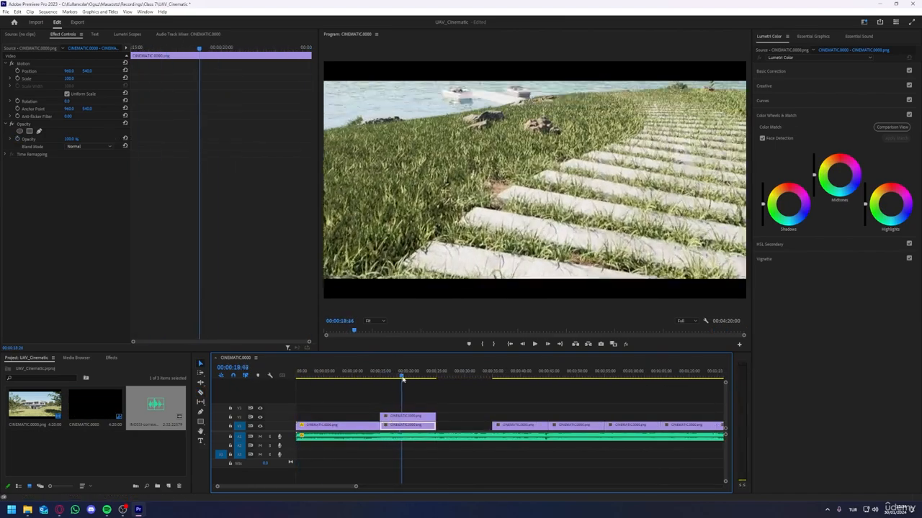
key(space)
key(space)
drag(385, 425, 453, 428)
key(ctrl+z)
drag(435, 417, 422, 417)
click(404, 437)
click(380, 376)
key(space)
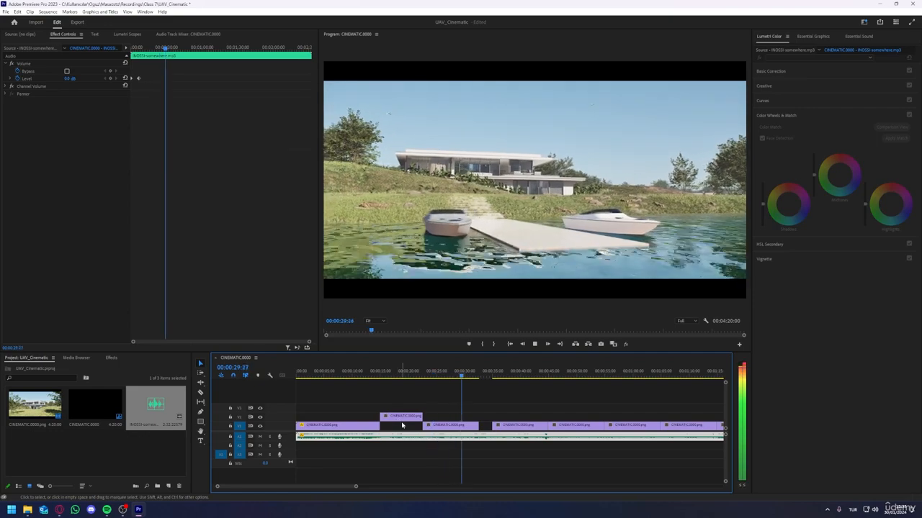
key(space)
Step: Trim the end of the boat-dock shot to about 00:00:30 and move the following shot up against it
click(461, 425)
drag(477, 426, 464, 425)
drag(509, 427, 481, 429)
key(space)
click(461, 437)
click(382, 373)
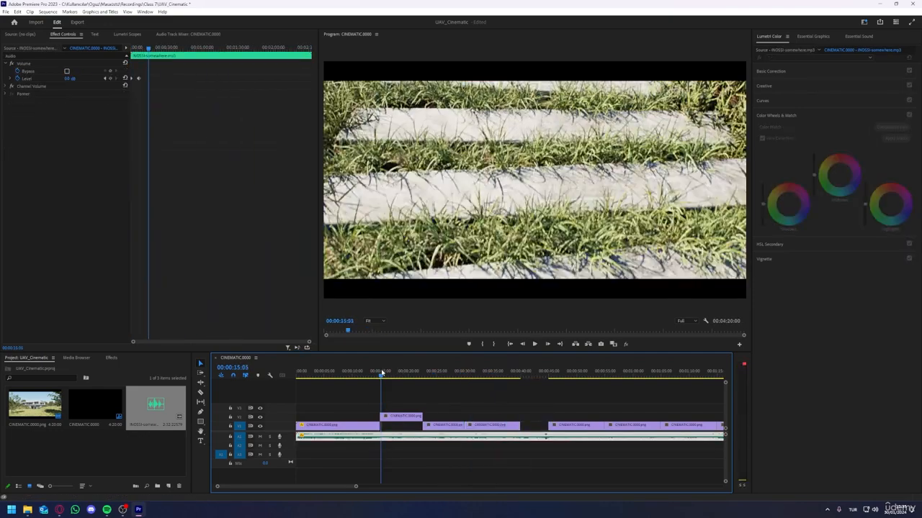
Step: Park the trimmed boat-dock shot on V3, shift the next shot into its place, and put the terrace shot on V2 at about 00:00:30
drag(382, 373, 408, 372)
click(441, 426)
click(427, 375)
drag(439, 426, 500, 408)
drag(491, 425, 407, 426)
click(411, 375)
key(space)
key(space)
click(461, 426)
mouse_move(504, 408)
mouse_down()
mouse_move(588, 408)
mouse_move(491, 419)
mouse_up()
key(space)
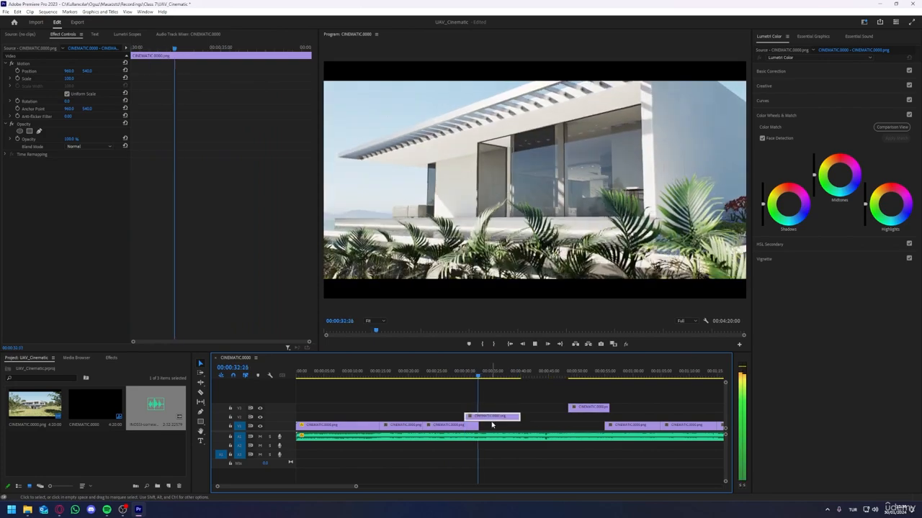
Step: Move the parked V3 clip to about 00:01:00 and place the poolside shot on V3 from about 00:00:38
click(446, 425)
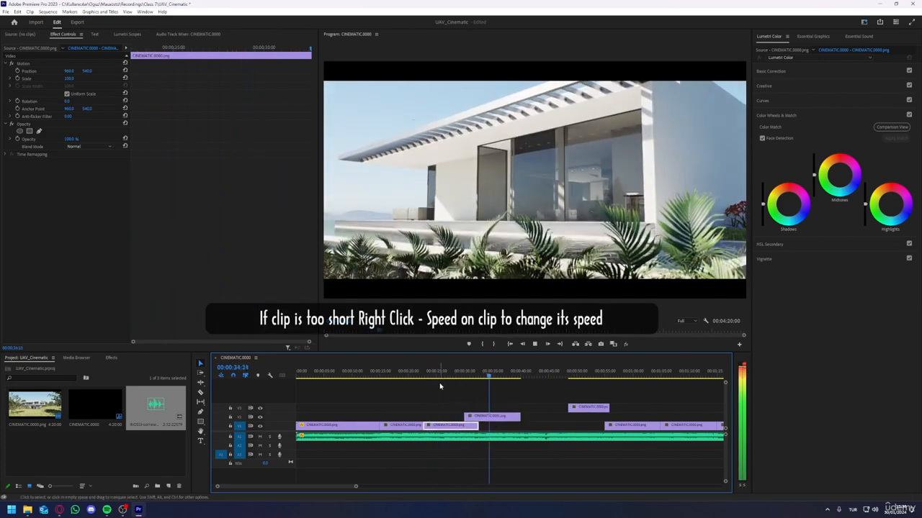
click(506, 377)
drag(589, 409, 652, 408)
drag(637, 426, 539, 408)
key(space)
Step: Move the front-of-house shot on V1 to about 00:00:47, following the poolside shot, and play the edit
key(space)
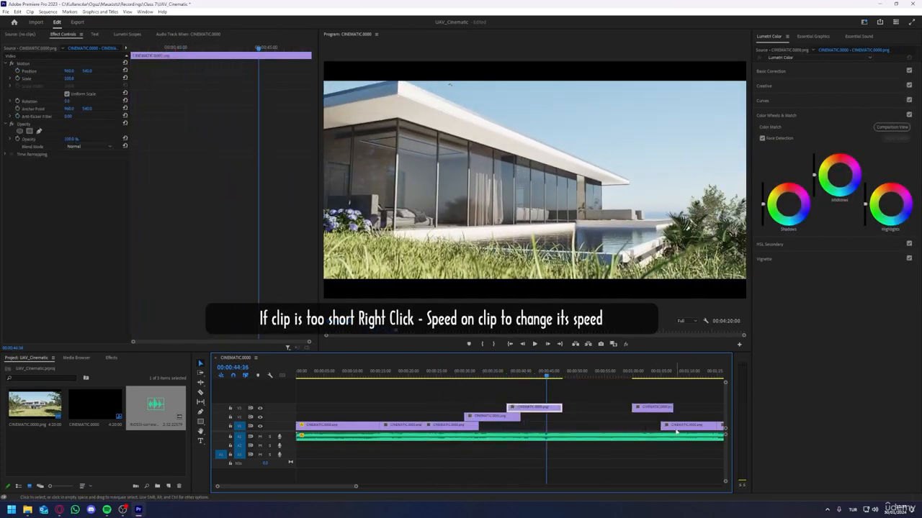
drag(676, 426, 562, 425)
click(571, 376)
click(567, 377)
key(space)
Step: Play through the opening shots and move the terrace shot on V2 to about 00:00:15
key(space)
alt+scroll(560, 396, down, 2)
scroll(560, 397, down, 2)
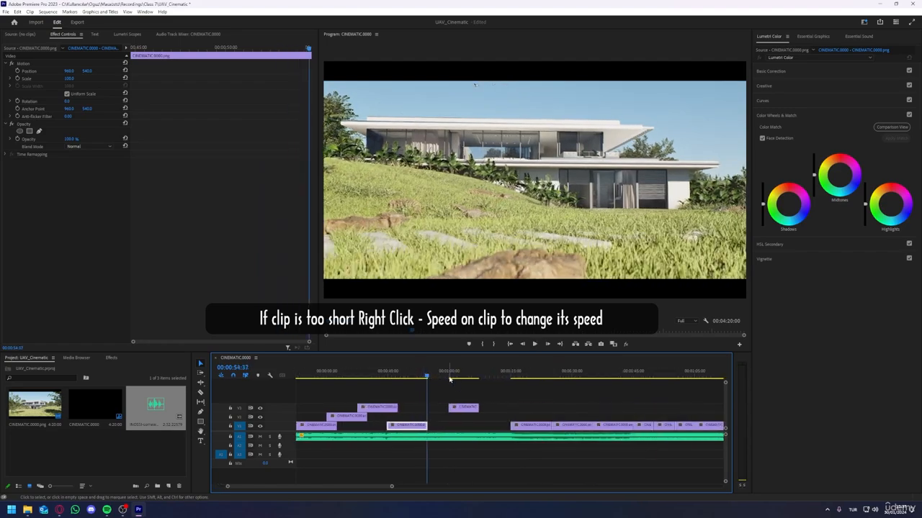
click(452, 437)
click(453, 377)
key(space)
key(space)
alt+scroll(407, 392, down, 2)
click(379, 425)
click(324, 425)
key(space)
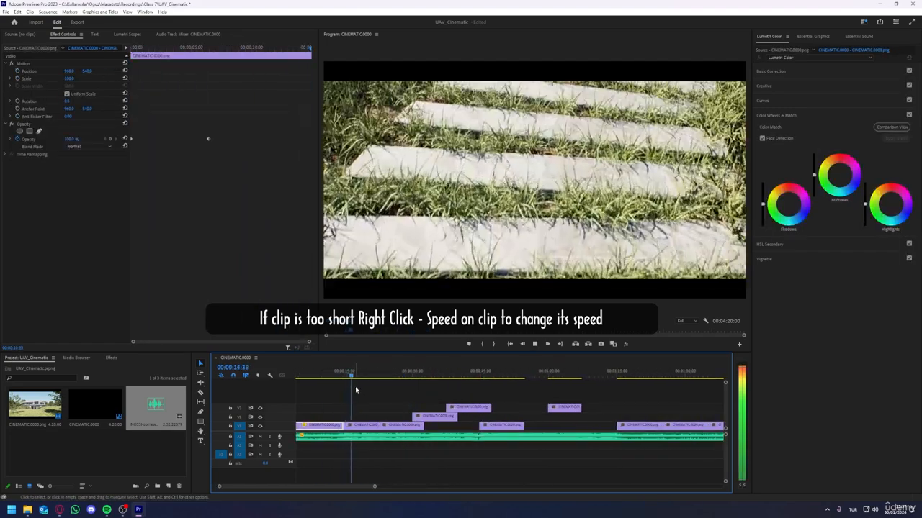
key(space)
click(361, 425)
click(346, 377)
drag(435, 417, 365, 417)
Step: Move the poolside shot to V2 at about 00:00:55 and raise the V1 shot at about 00:00:23 to V2
key(space)
click(468, 376)
click(340, 376)
key(space)
drag(470, 417, 547, 417)
click(397, 376)
drag(402, 426, 401, 417)
click(379, 377)
key(space)
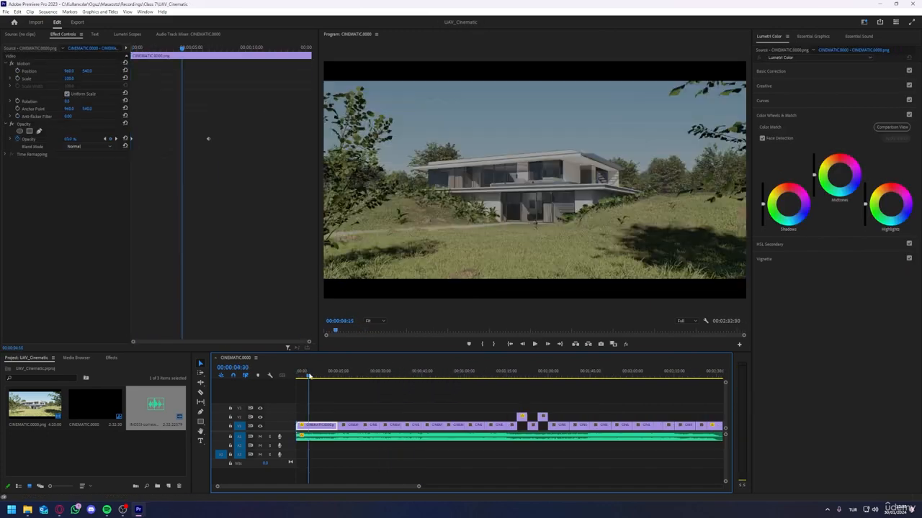
Step: Add a text title reading "Ultimate Archvis Course" over the house at 00:00:07:43
click(317, 377)
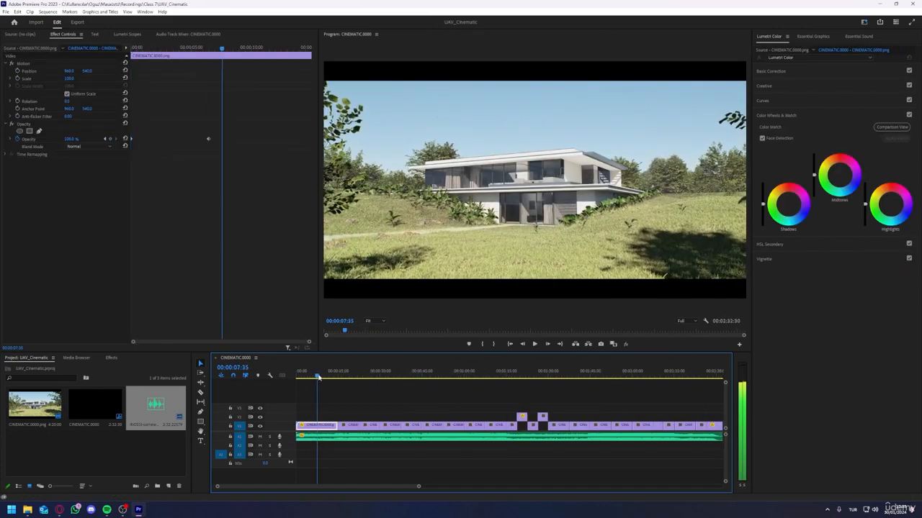
drag(318, 375, 317, 376)
click(202, 442)
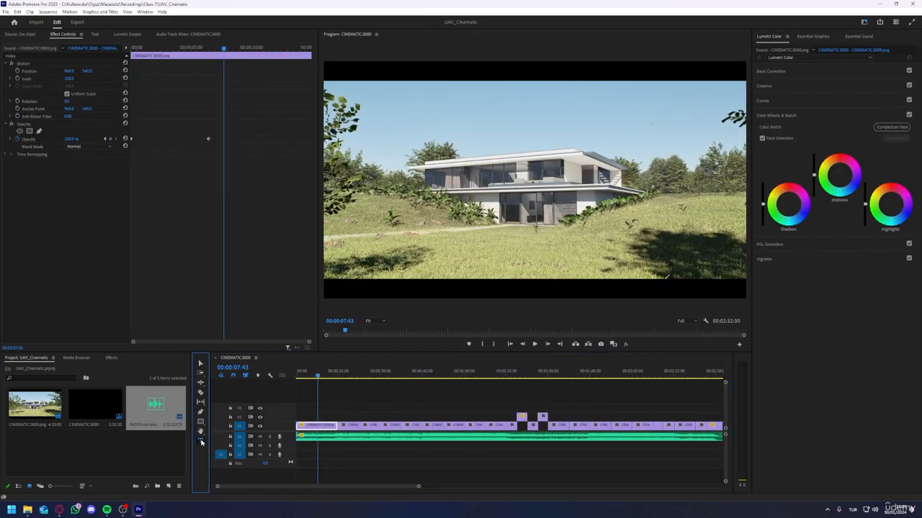
click(424, 175)
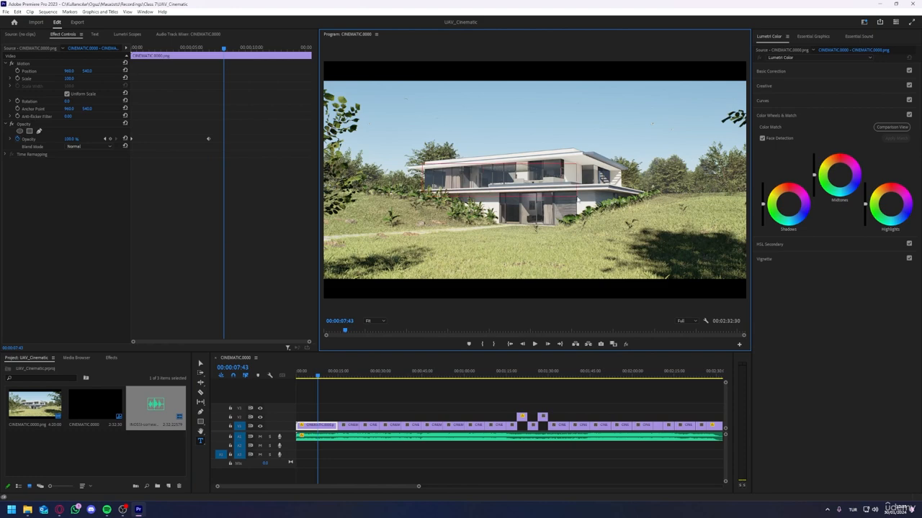
text(UAV Course)
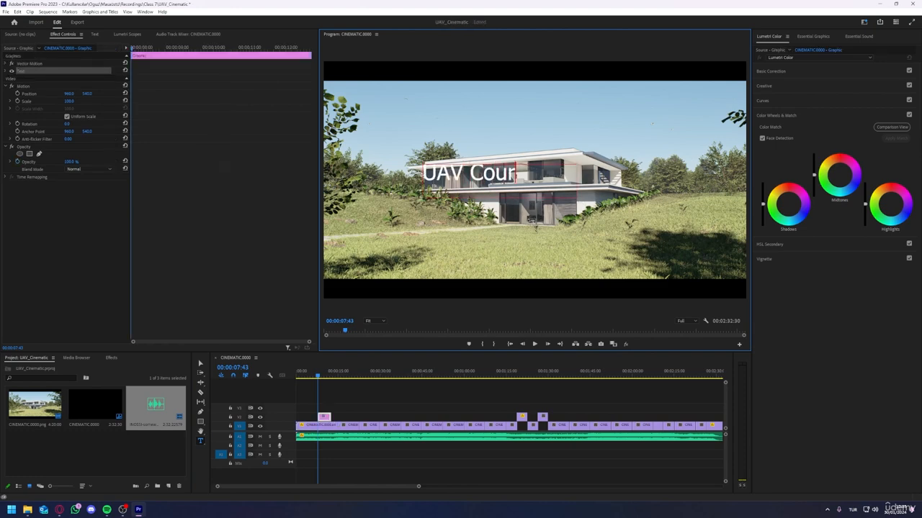
key(BackSpace)
key(BackSpace)
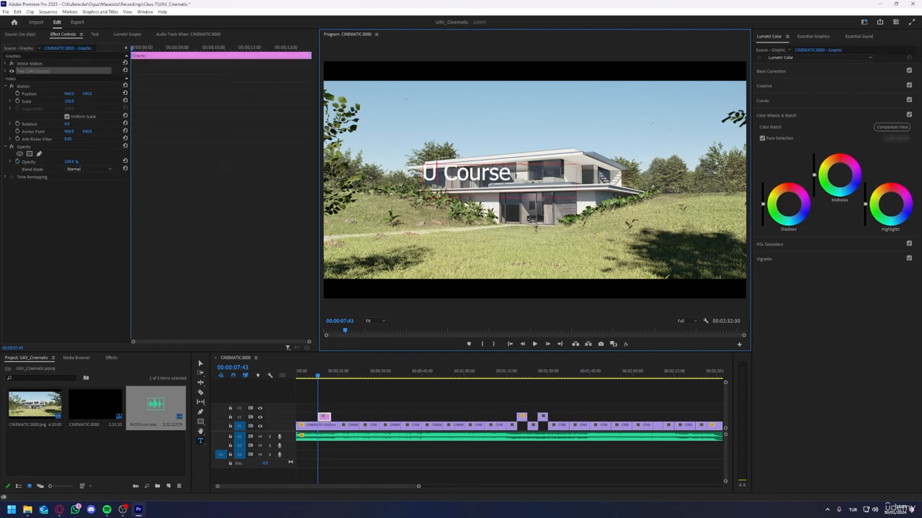
text(ltimate Archvi)
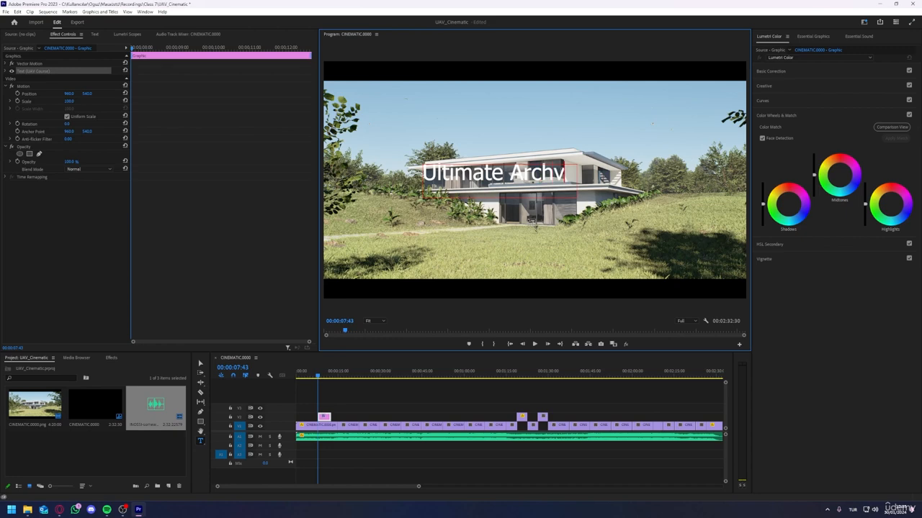
key(BackSpace)
key(BackSpace)
key(BackSpace)
key(BackSpace)
key(BackSpace)
key(BackSpace)
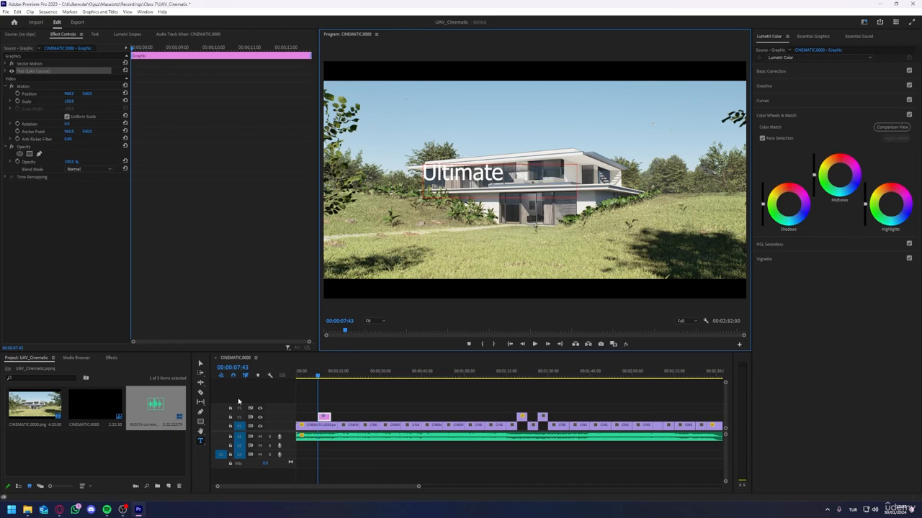
Step: Move the "Ultimate Archvis Course" title so it is centred over the house
click(200, 364)
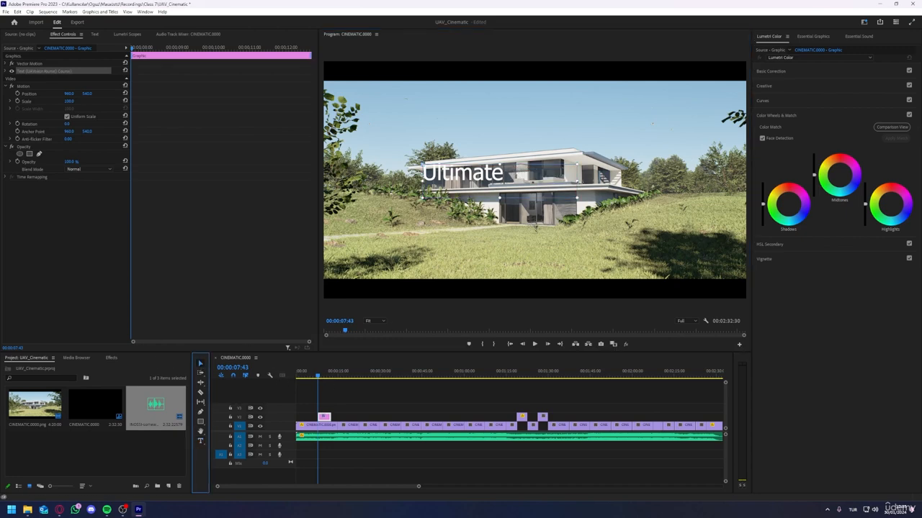
click(534, 180)
drag(595, 180, 578, 185)
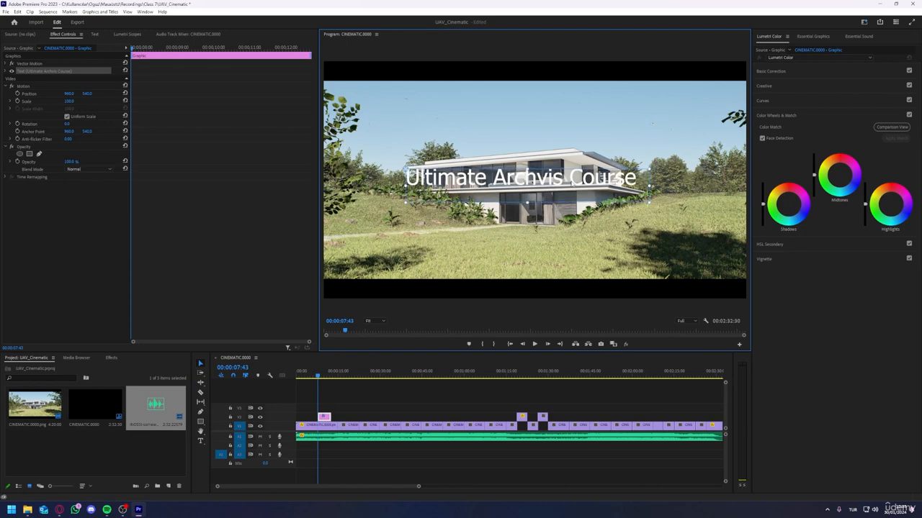
Step: Format the title in the TR Architecture font with centred alignment and reposition it on the house facade
double_click(576, 184)
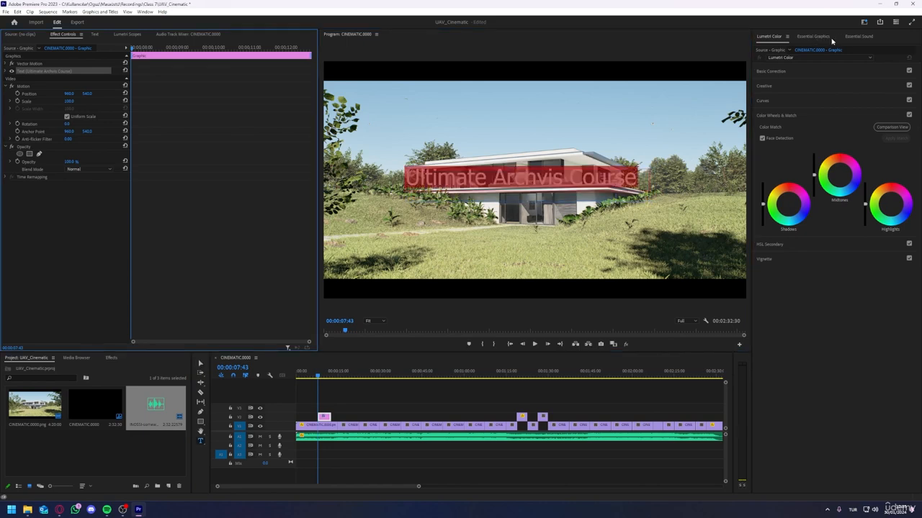
click(814, 36)
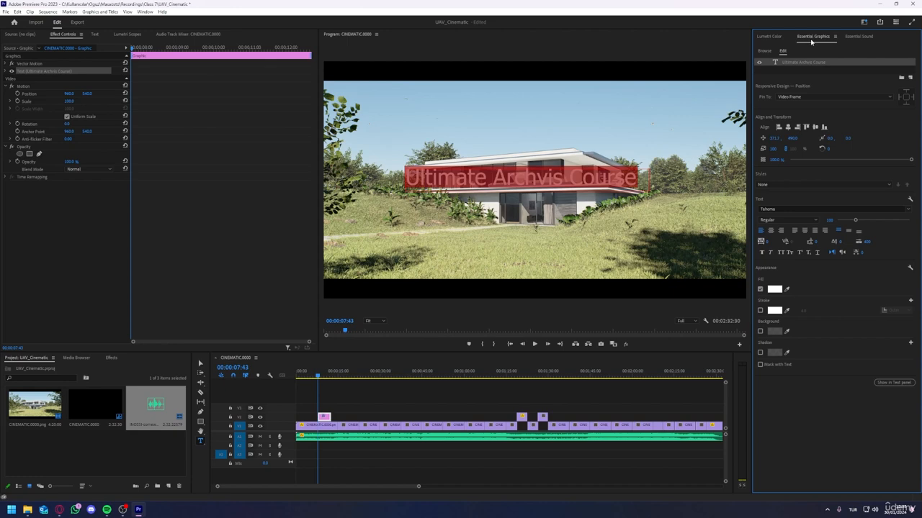
click(146, 12)
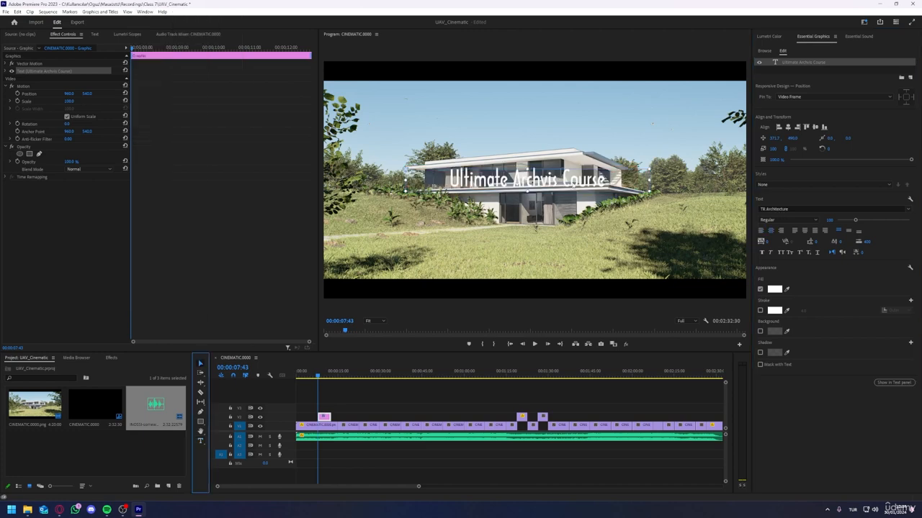
drag(565, 185, 541, 187)
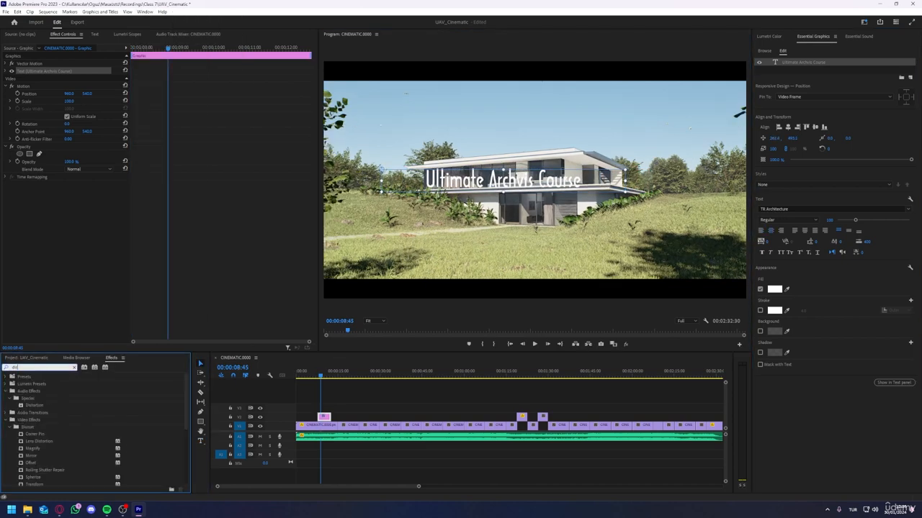
Step: Apply the Transform distort effect to the title graphic, adjust its Skew to follow the house's perspective, and fine-tune its position
click(35, 449)
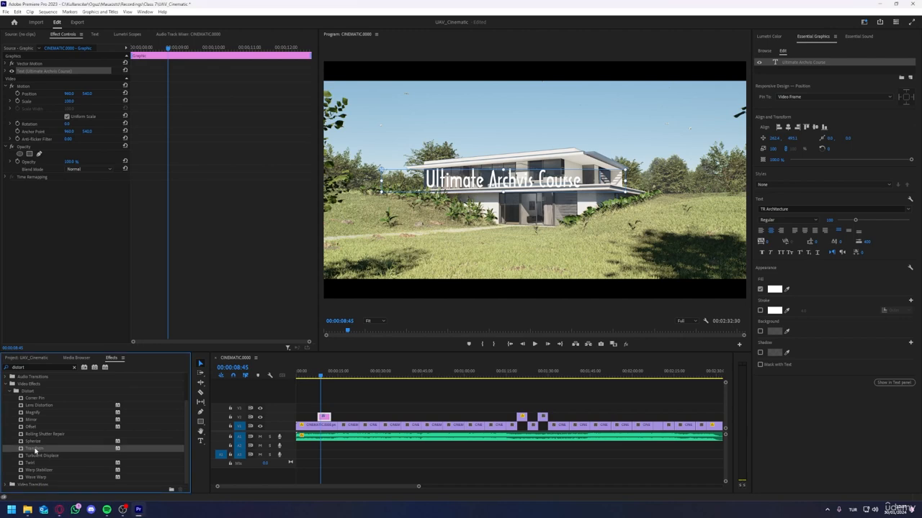
drag(35, 449, 324, 417)
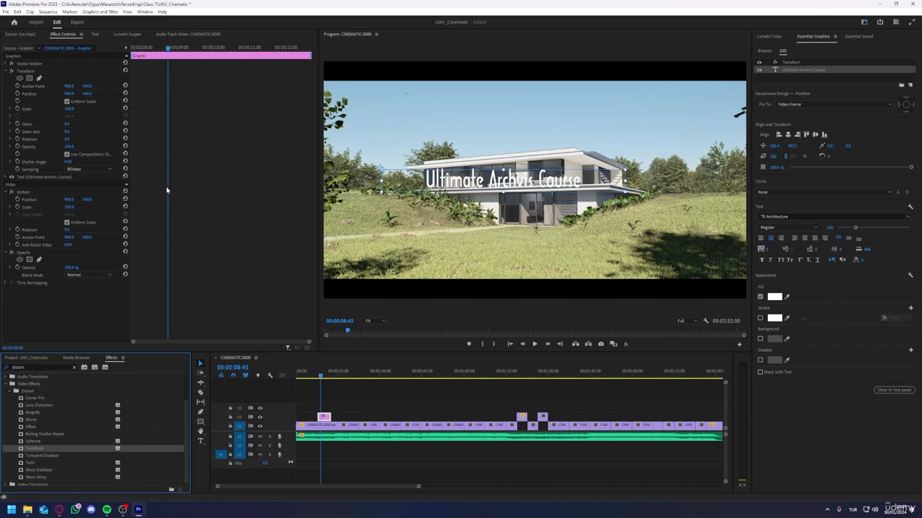
mouse_move(67, 124)
mouse_down()
mouse_move(58, 124)
mouse_move(72, 124)
mouse_up()
drag(502, 181, 501, 181)
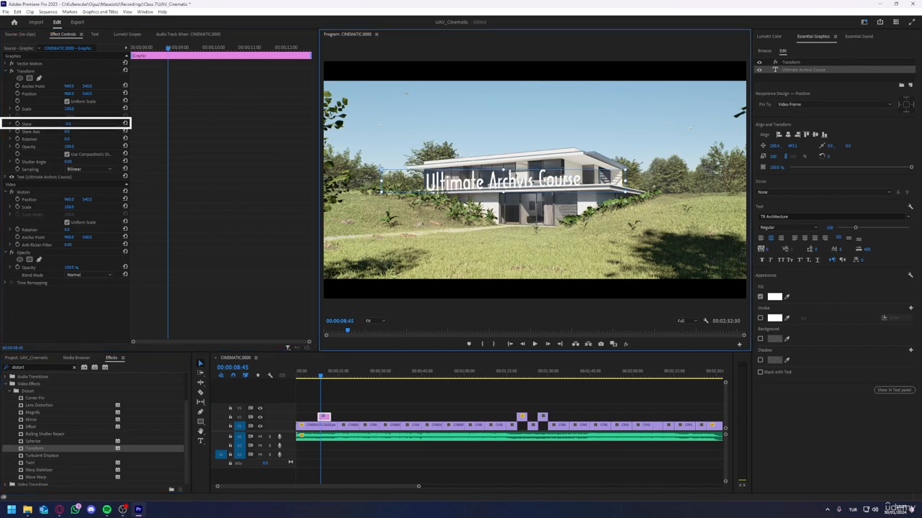
Step: Nudge the title on the facade and keyframe its Transform Scale from 100 at the graphic's start to about 107 at 00:00:14:34
drag(501, 180, 493, 177)
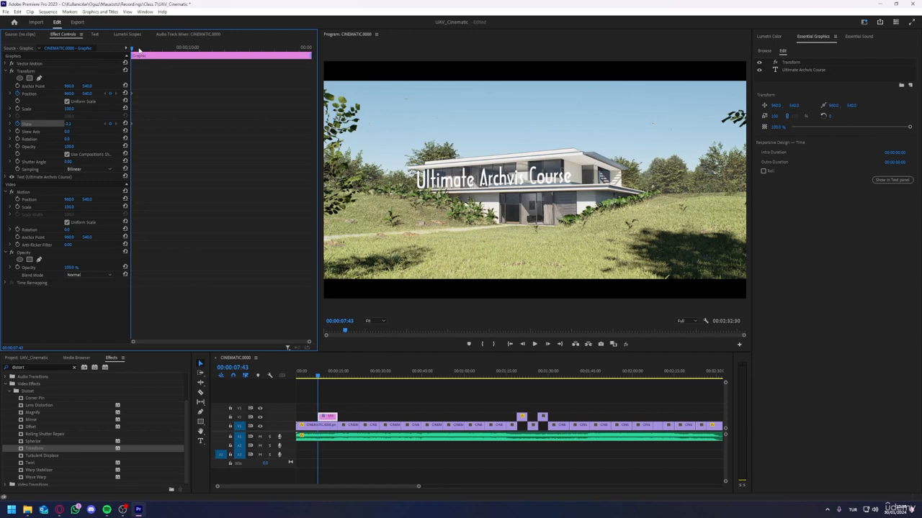
drag(139, 49, 303, 48)
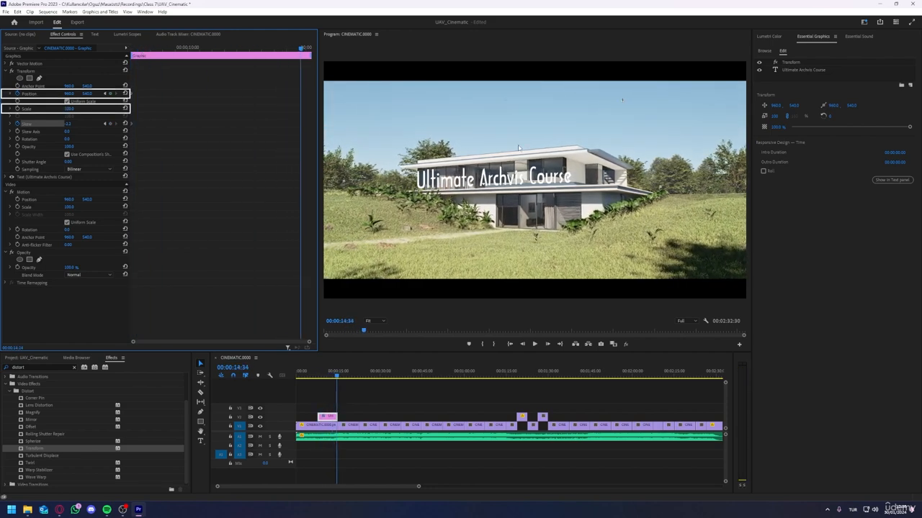
click(622, 99)
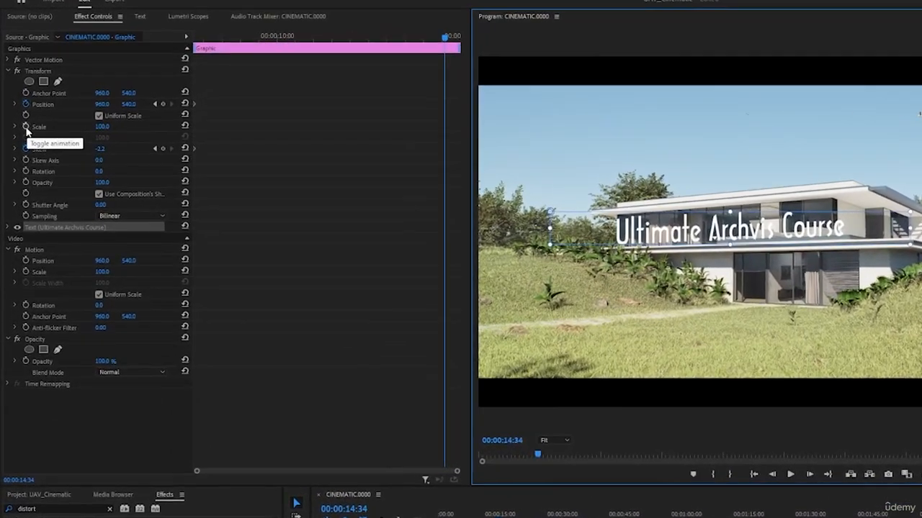
click(17, 109)
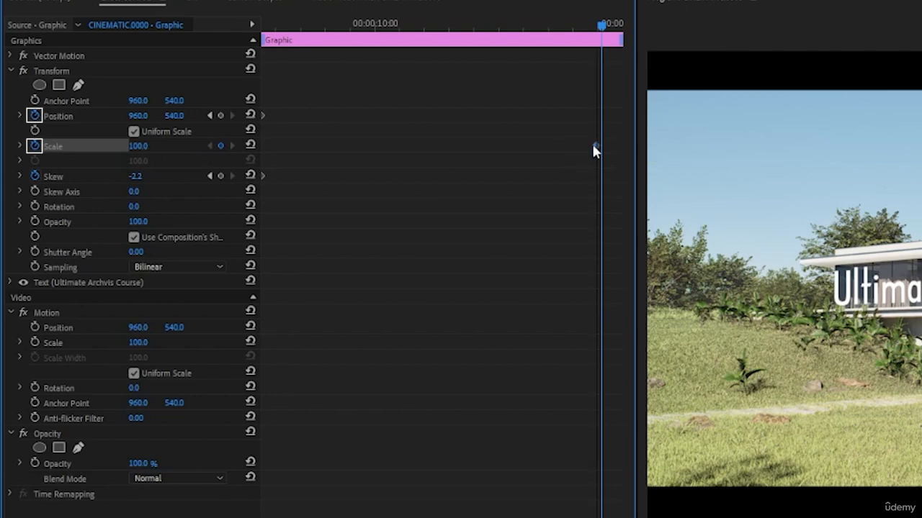
drag(598, 146, 245, 143)
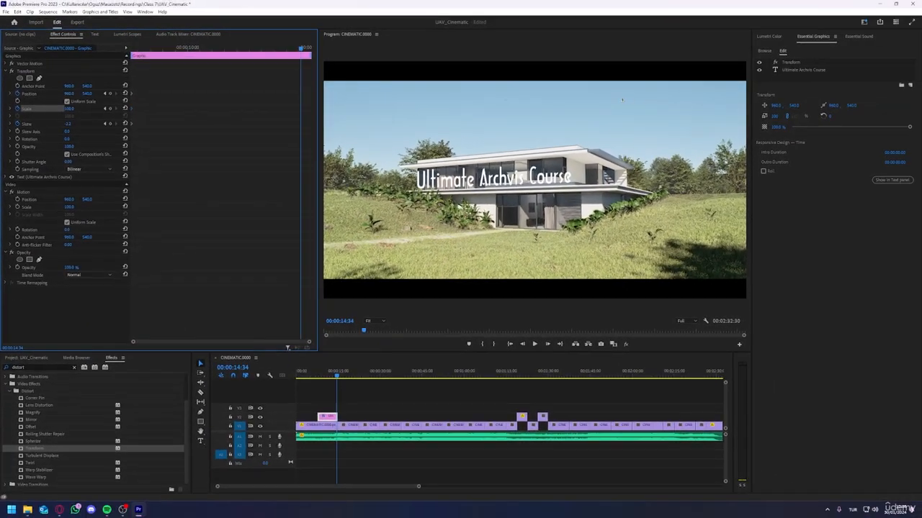
drag(69, 108, 76, 108)
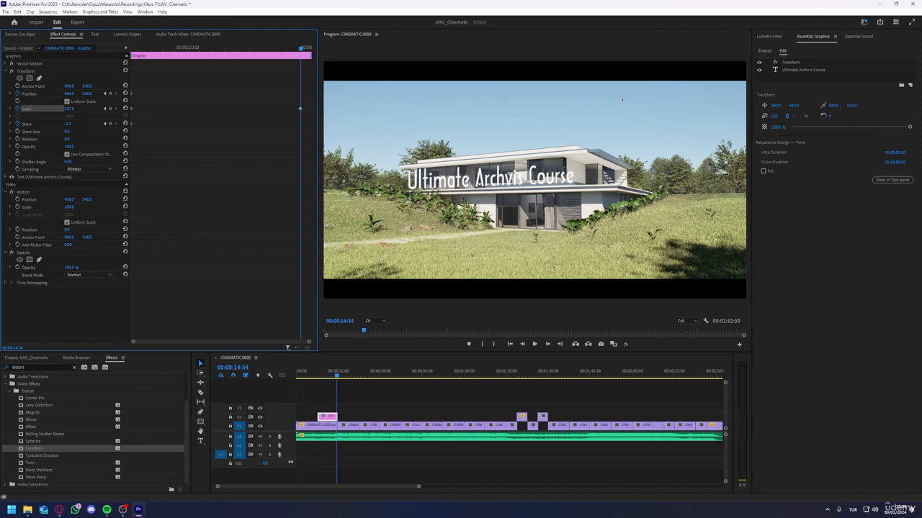
Step: Play back the opening shot to check the title's scale animation, and select the title clip in the timeline
click(319, 374)
key(space)
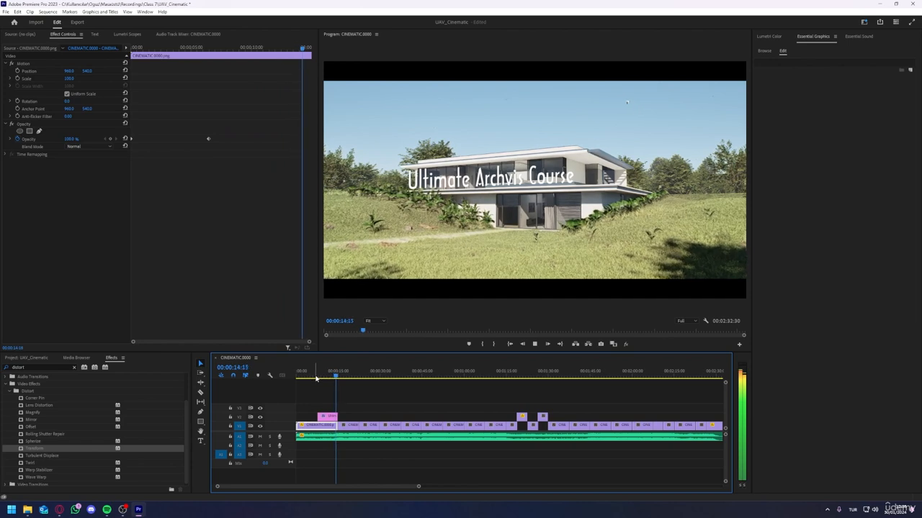
key(space)
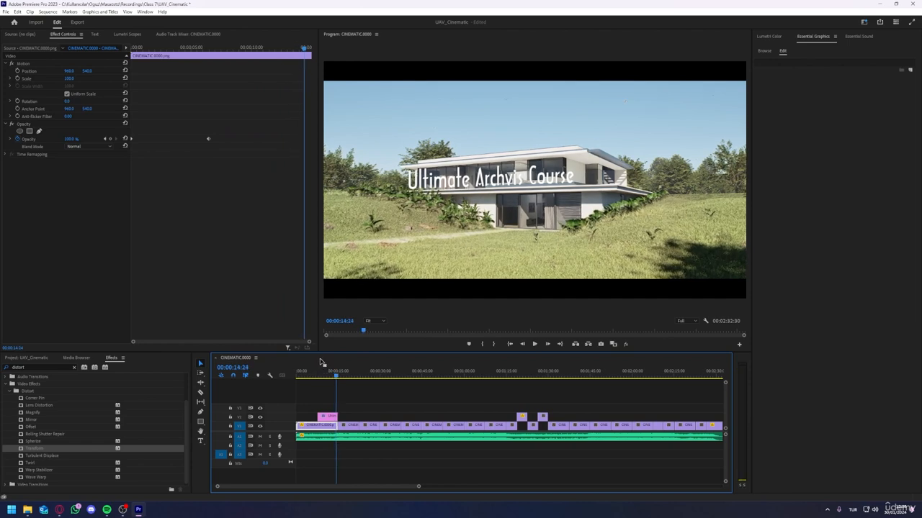
click(328, 417)
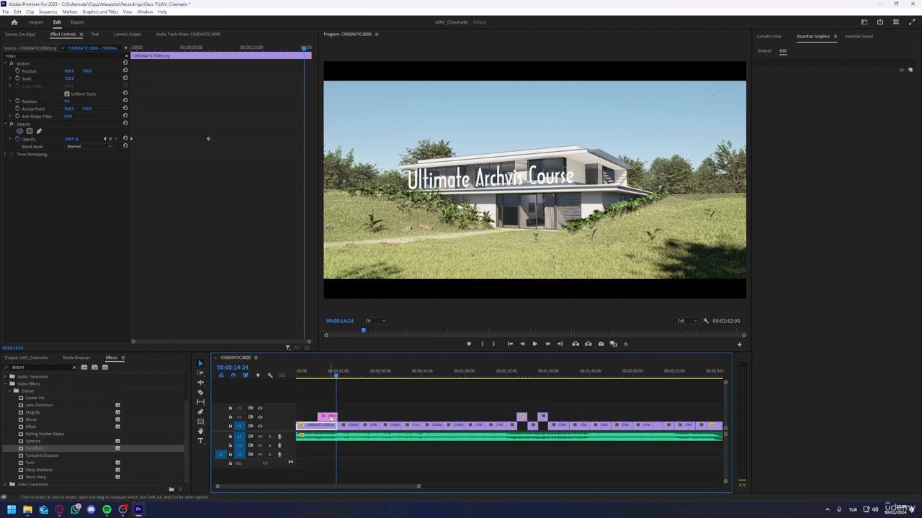
drag(327, 417, 335, 412)
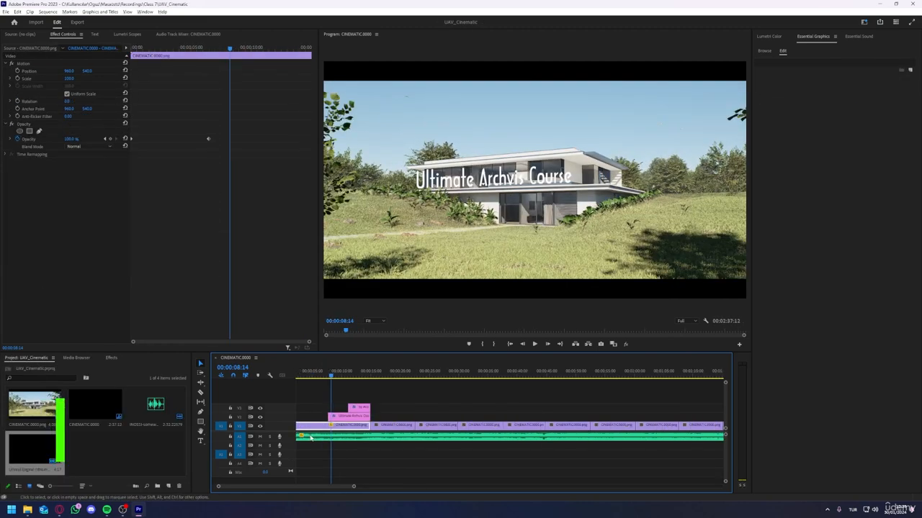
Step: Bring up the Lumetri Color controls and the Lumetri Scopes for the opening CINEMATIC clip
click(768, 36)
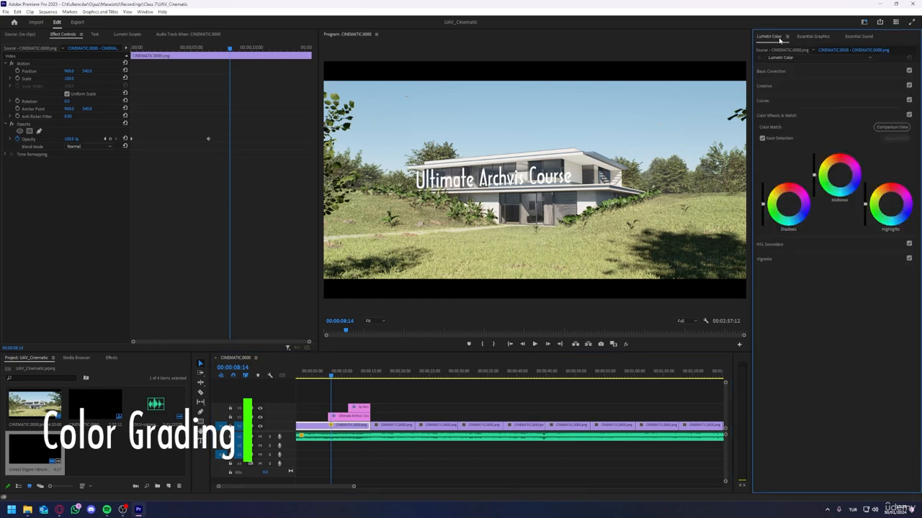
click(126, 34)
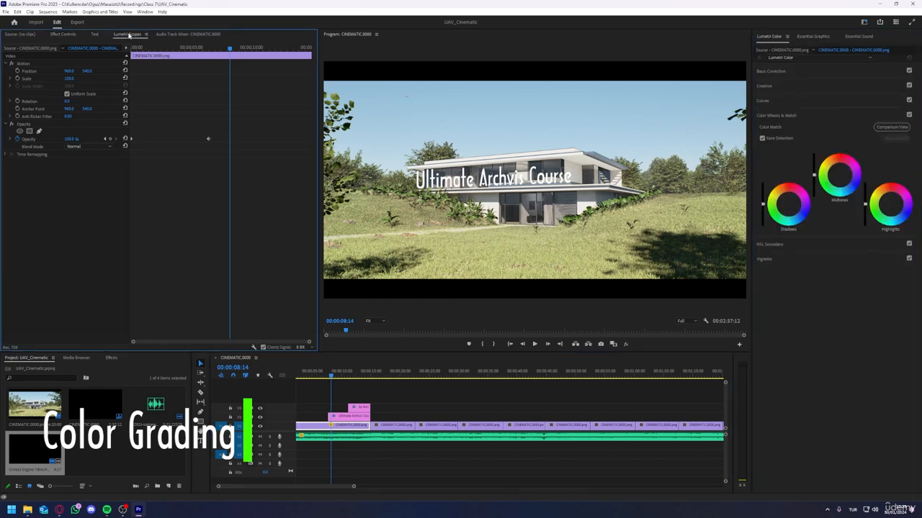
click(145, 11)
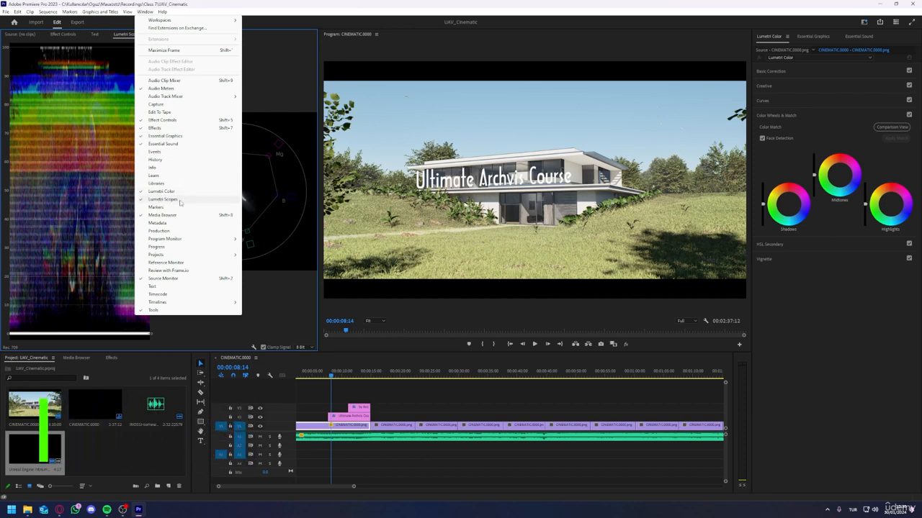
click(163, 199)
Step: Toggle the scope displays so that Waveform (RGB) and Vectorscope YUV are shown side by side, with the waveform first
right_click(108, 169)
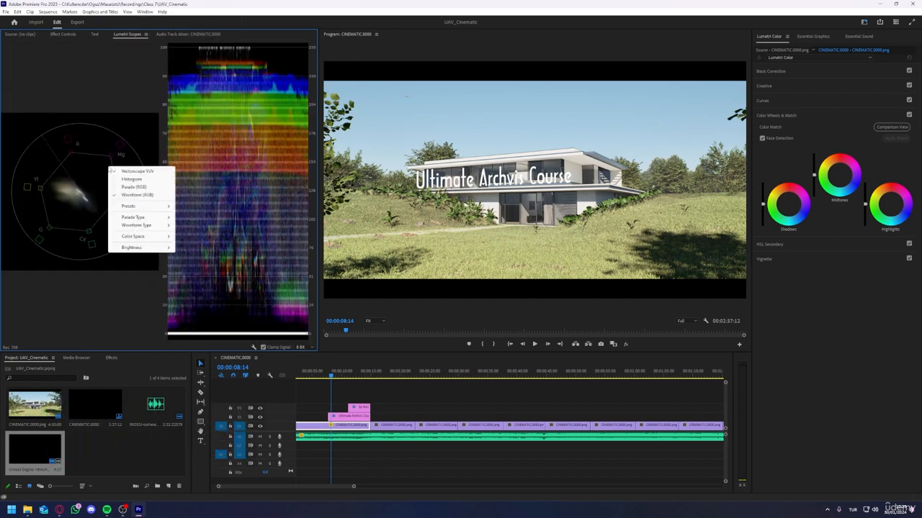
click(130, 192)
right_click(124, 186)
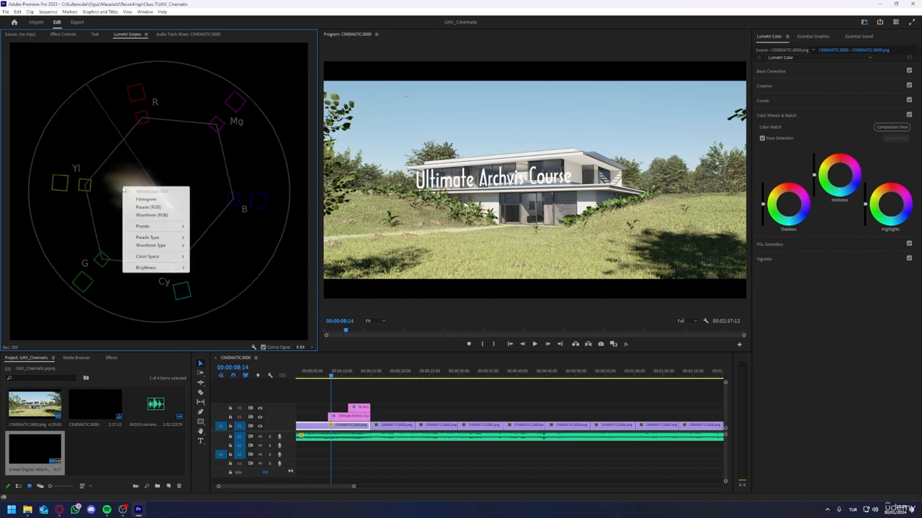
click(144, 214)
right_click(128, 193)
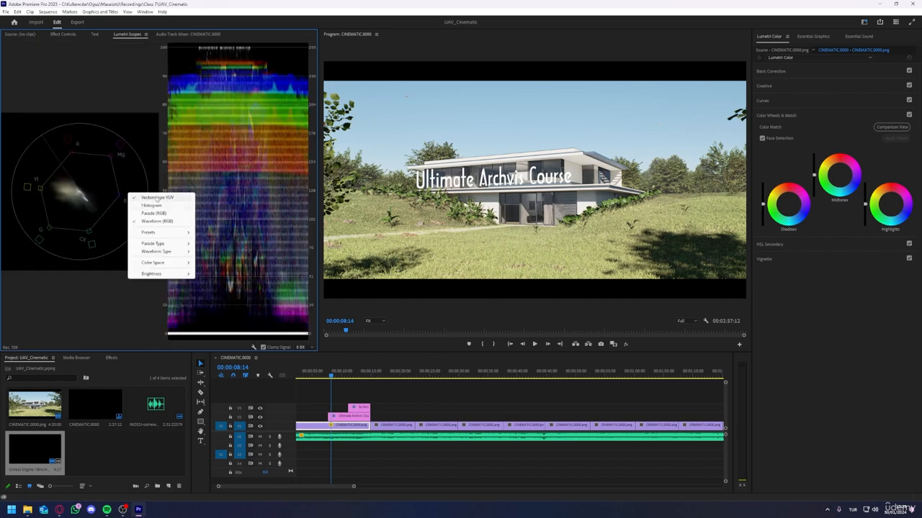
click(154, 197)
right_click(154, 192)
click(173, 194)
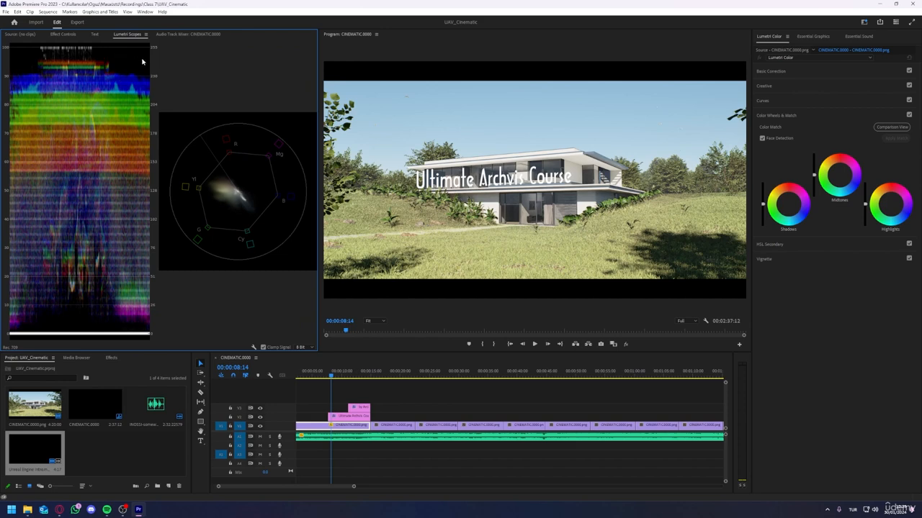
right_click(125, 328)
click(139, 309)
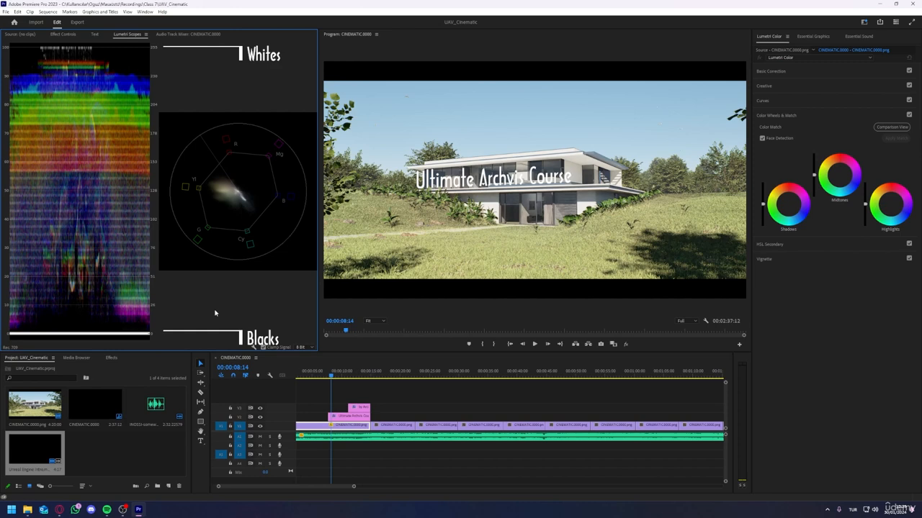
Step: Collapse the Color Wheels & Match section and expand the Basic Correction settings for the opening clip
click(782, 117)
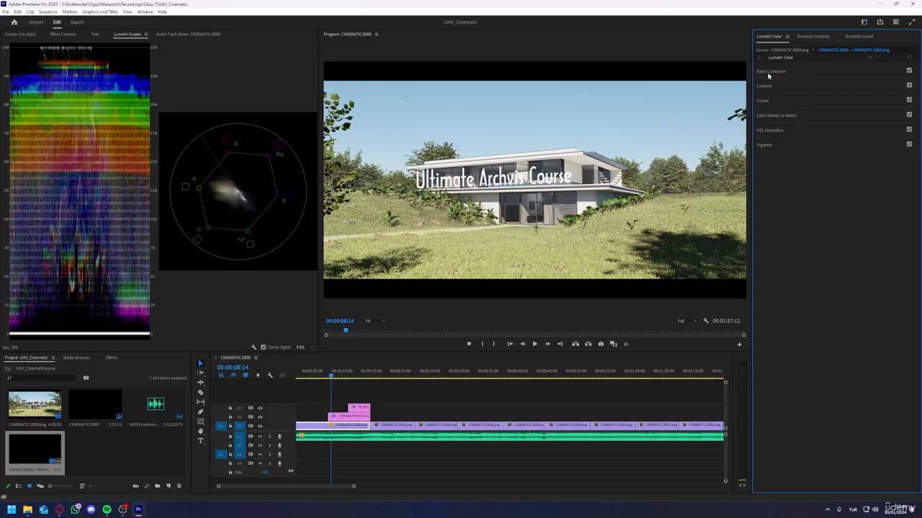
click(769, 72)
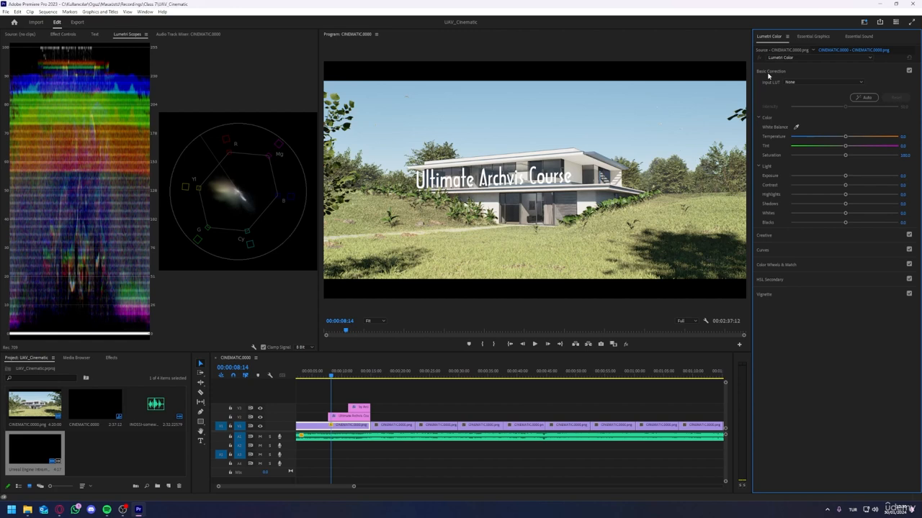
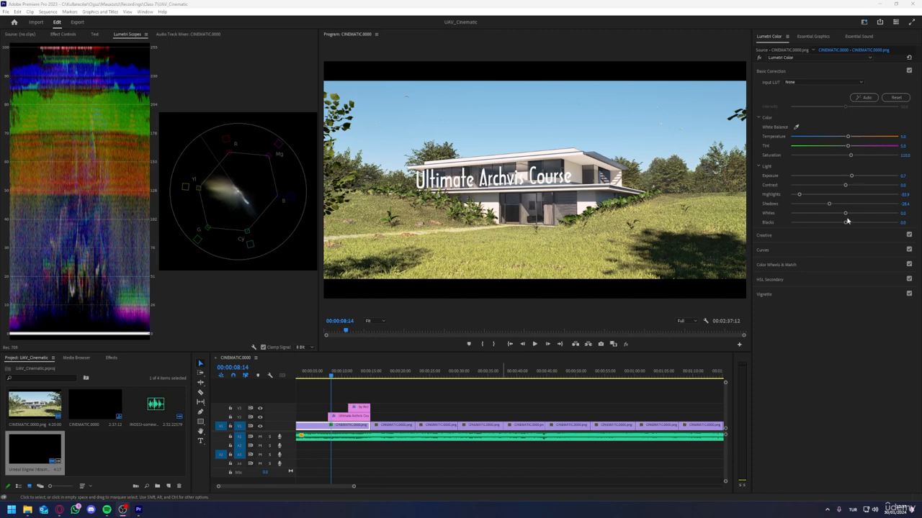
Step: Lower the opening clip's Whites, set Highlights to about -94 and Shadows to about -52, and raise Contrast slightly
mouse_move(846, 215)
mouse_down()
mouse_move(854, 213)
mouse_move(839, 216)
mouse_up()
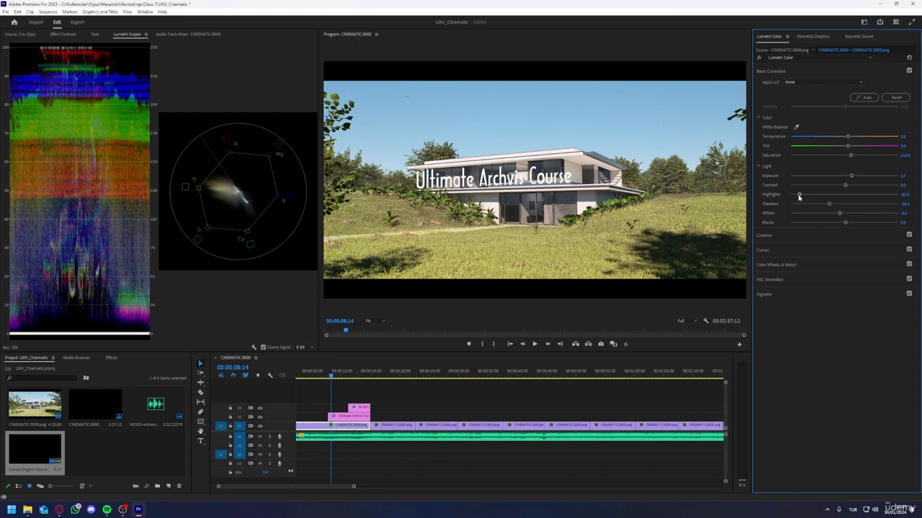
drag(798, 196, 846, 187)
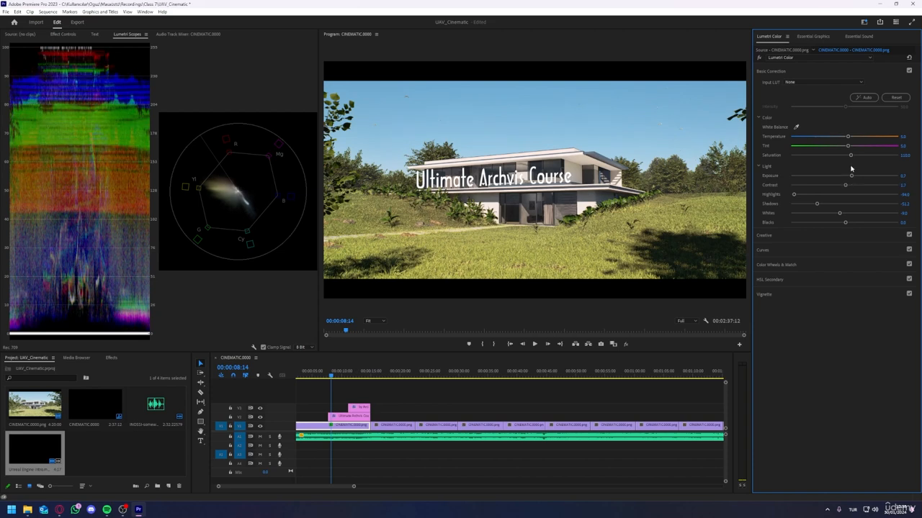
Step: Try a stronger magenta Tint on the opening clip, then set Tint to 10 and save the project
mouse_move(853, 147)
mouse_down()
mouse_move(867, 148)
mouse_move(854, 147)
mouse_up()
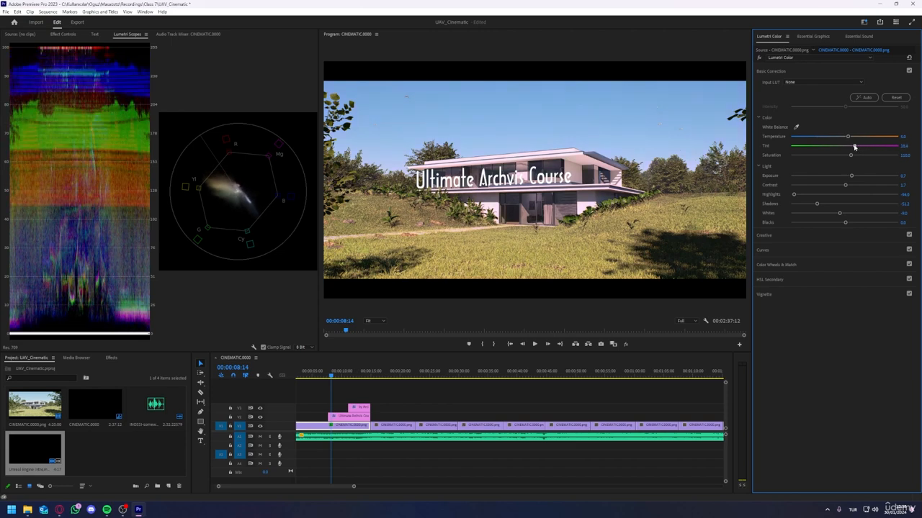
double_click(855, 147)
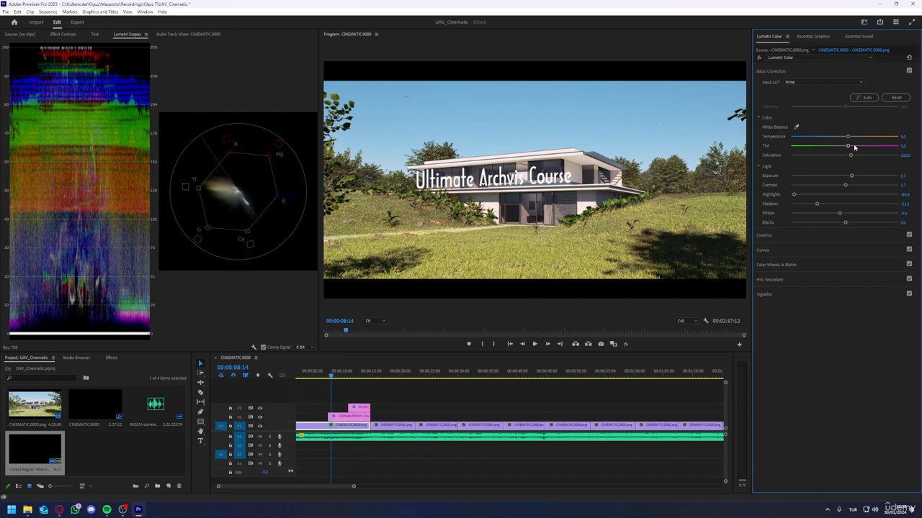
click(903, 147)
text(10)
key(Return)
key(ctrl+s)
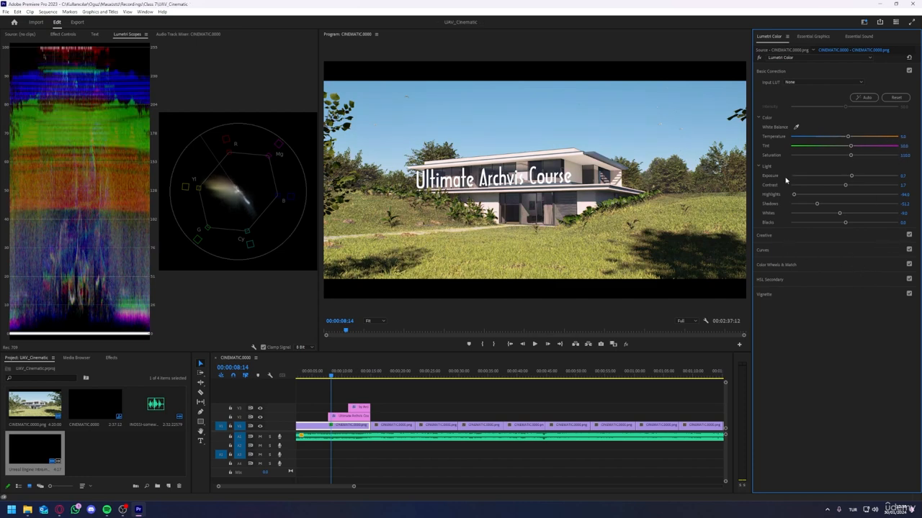
Step: In the Creative section, try preset looks such as SL CLEAN STRAIGHT LDR and CineSpace2383sRGB6bit on the opening clip
click(781, 73)
click(783, 86)
click(792, 97)
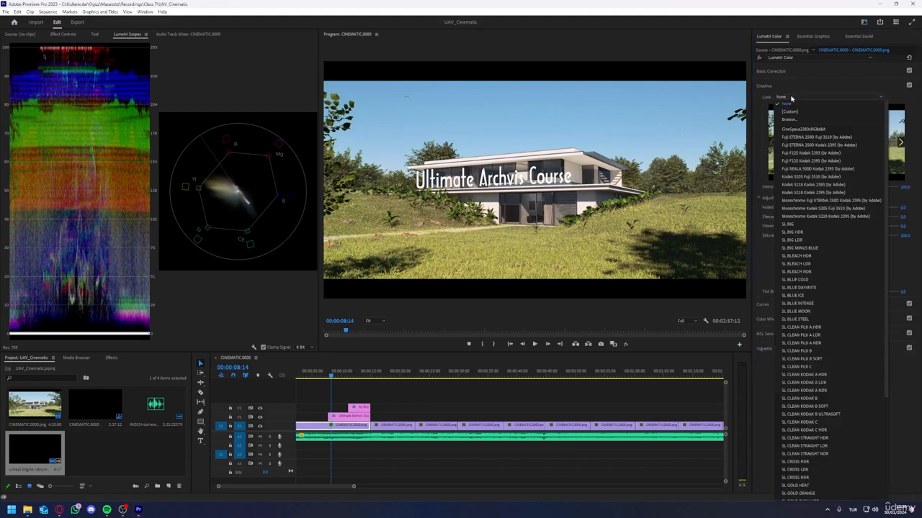
click(821, 356)
click(812, 97)
click(803, 307)
click(805, 97)
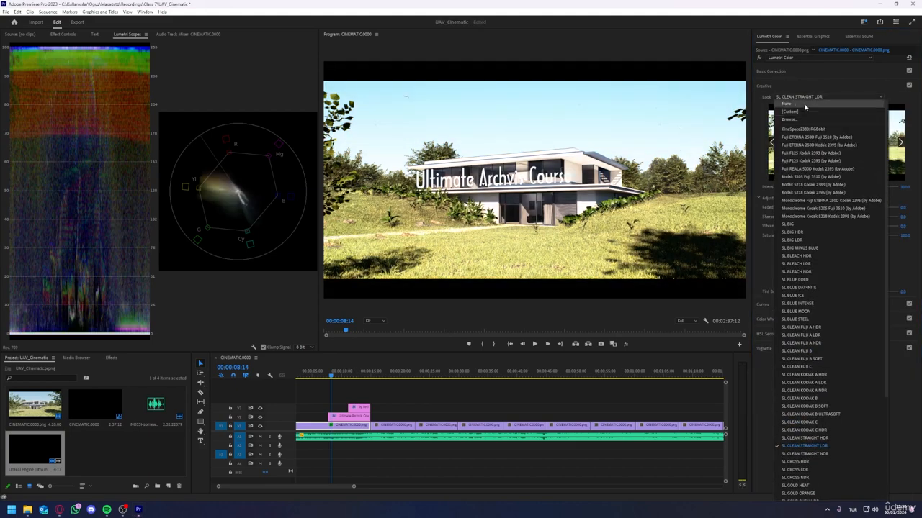
click(804, 130)
Step: Try the look's Intensity, clear the look to None, and test the Creative Sharpen and Saturation adjustments before resetting them
drag(846, 188, 798, 188)
double_click(799, 188)
click(811, 97)
click(810, 105)
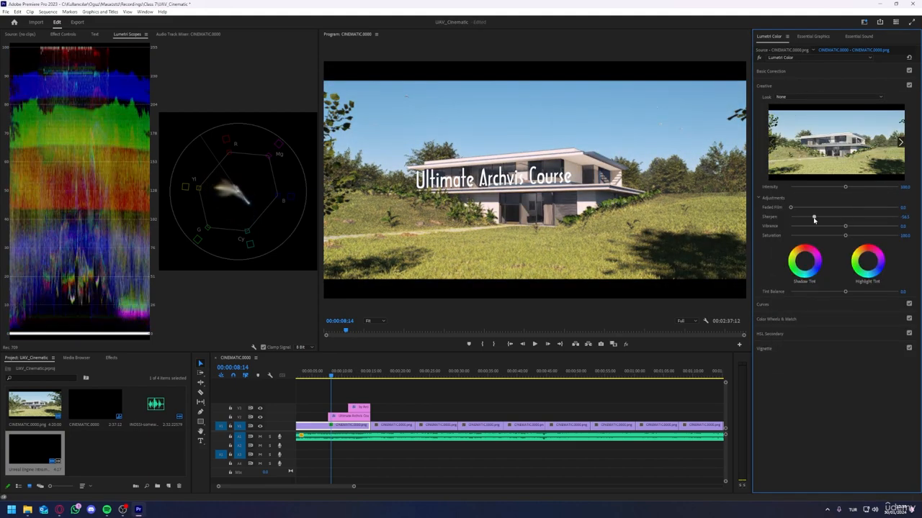
drag(846, 236, 847, 237)
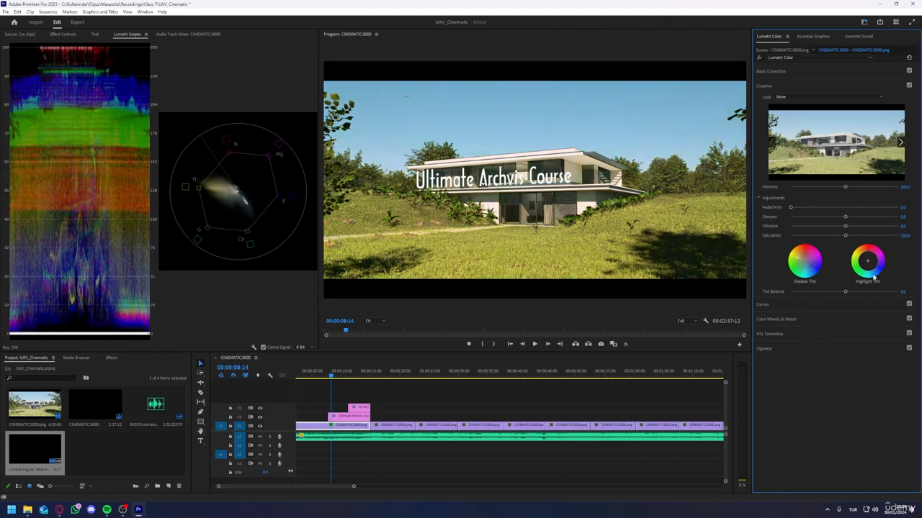
double_click(847, 236)
Step: Shape the RGB master curve into a gentle S with three points, lowering the shadows and slightly raising the highlights
click(778, 86)
click(778, 102)
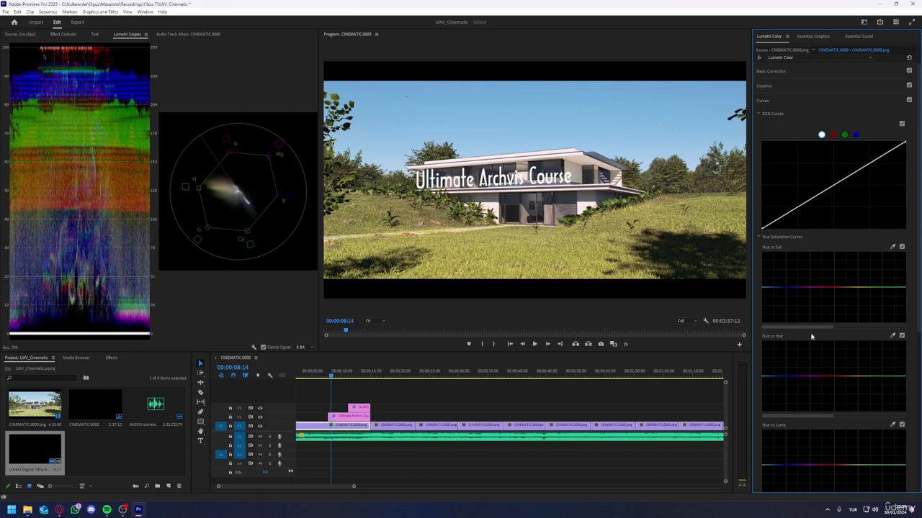
click(797, 208)
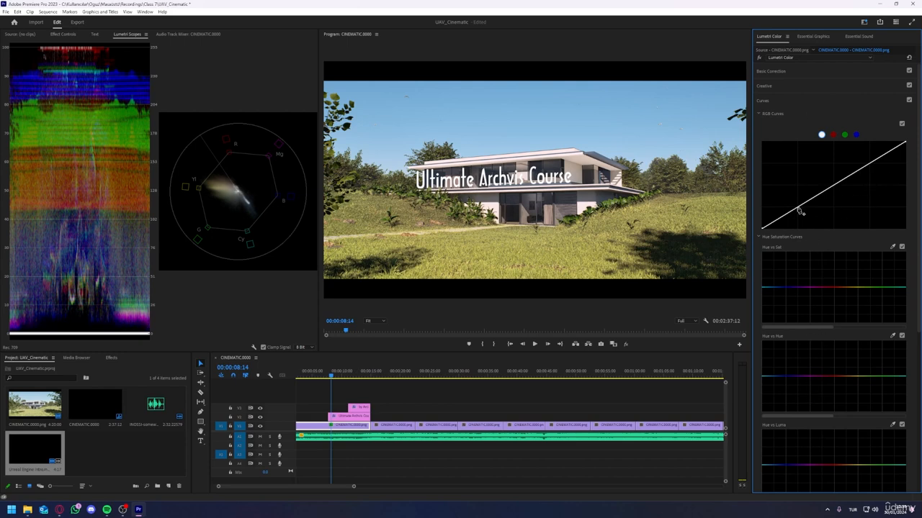
click(833, 186)
click(870, 163)
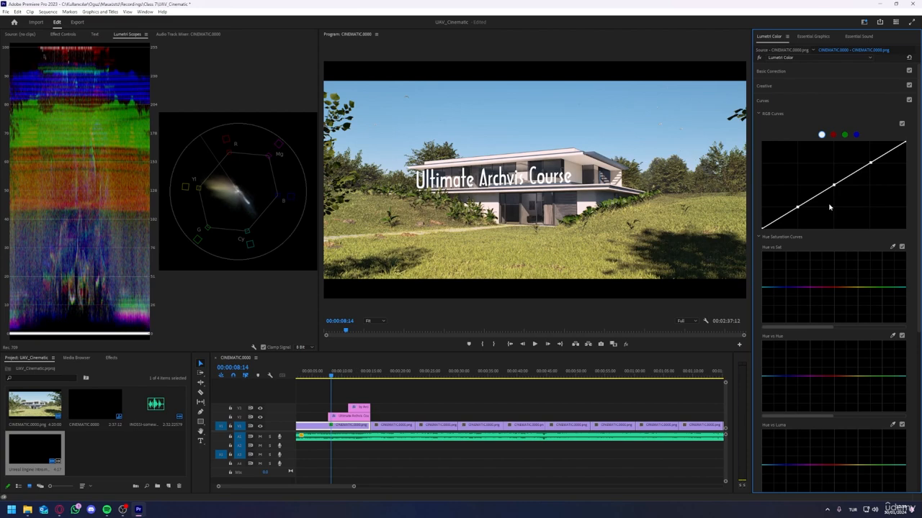
mouse_move(905, 143)
mouse_down()
mouse_move(899, 173)
mouse_move(910, 198)
mouse_move(905, 142)
mouse_up()
mouse_move(871, 164)
mouse_down()
mouse_move(872, 173)
mouse_move(867, 163)
mouse_up()
drag(797, 208, 796, 211)
drag(867, 163, 869, 164)
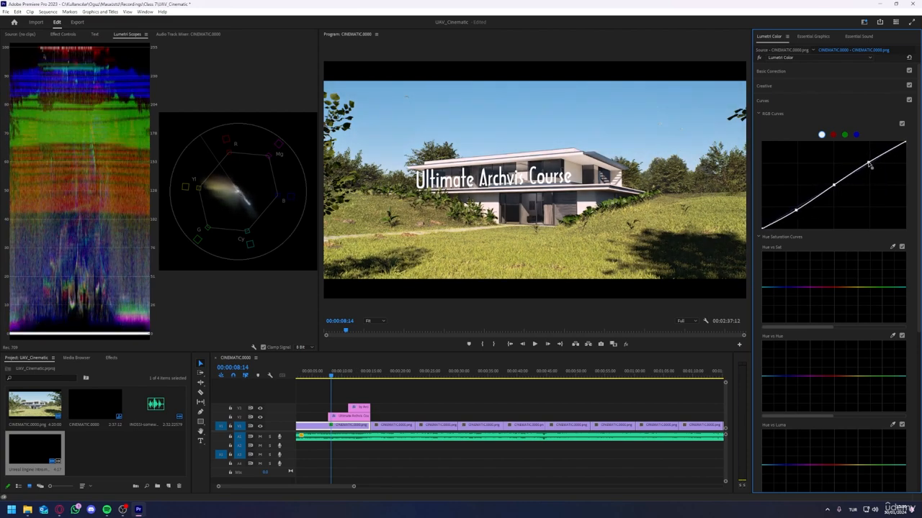
drag(795, 210, 835, 190)
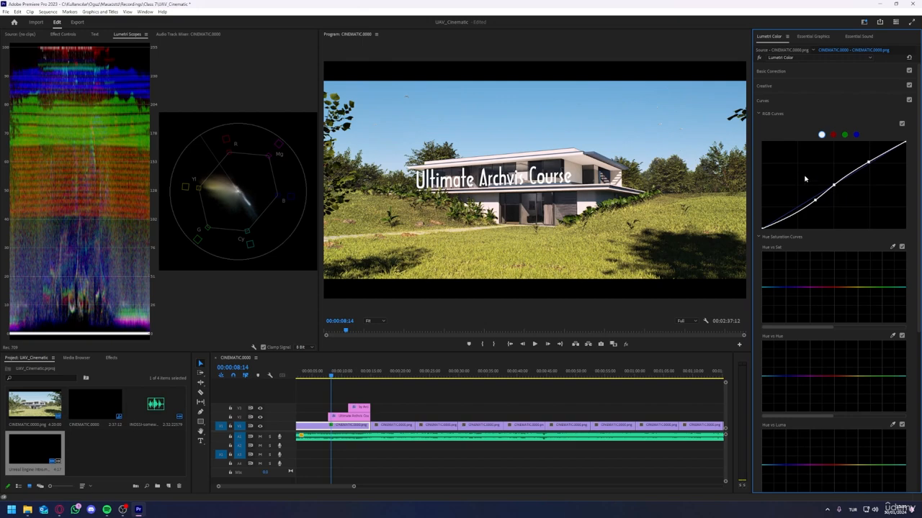
Step: Try boosting the saturation with a single Hue vs Sat curve point, and undo it
scroll(805, 179, down, 2)
mouse_move(834, 245)
mouse_down()
mouse_move(832, 237)
mouse_move(828, 254)
mouse_move(831, 243)
mouse_up()
scroll(830, 251, down, 2)
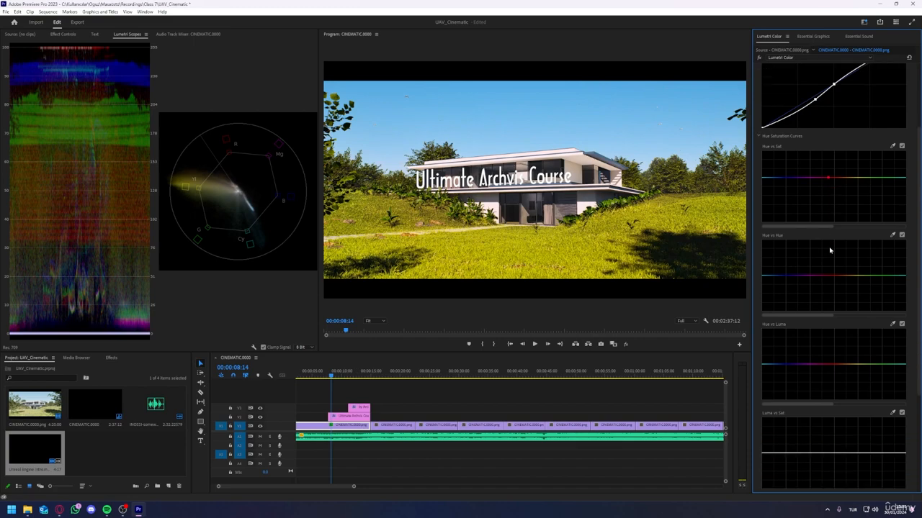
key(ctrl+z)
Step: Shift the hues with a blue and a green point on the Hue vs Hue curve, and slightly lower the Hue vs Luma curve
mouse_move(855, 270)
mouse_down()
mouse_move(867, 260)
mouse_move(866, 270)
mouse_up()
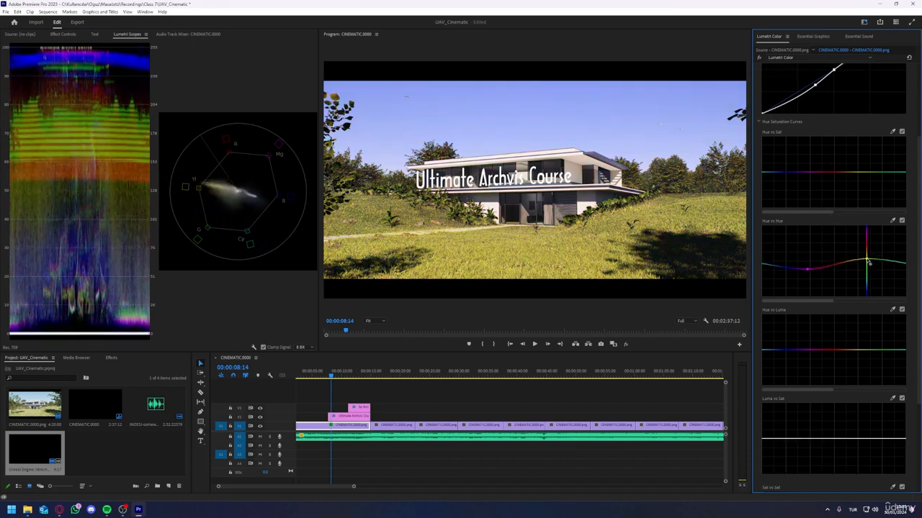
drag(807, 270, 795, 271)
scroll(840, 303, down, 1)
mouse_move(830, 344)
mouse_down()
mouse_move(828, 394)
mouse_move(834, 350)
mouse_up()
drag(866, 262, 897, 262)
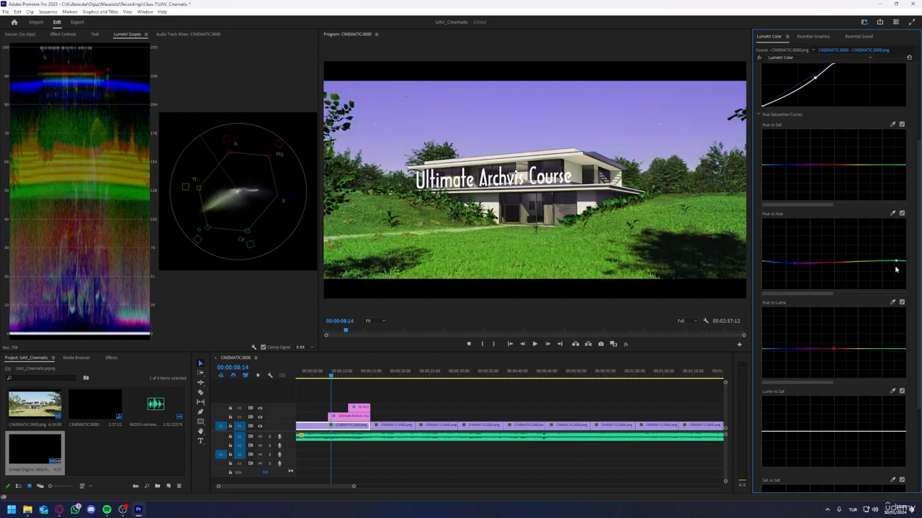
drag(834, 349, 833, 321)
scroll(834, 347, down, 3)
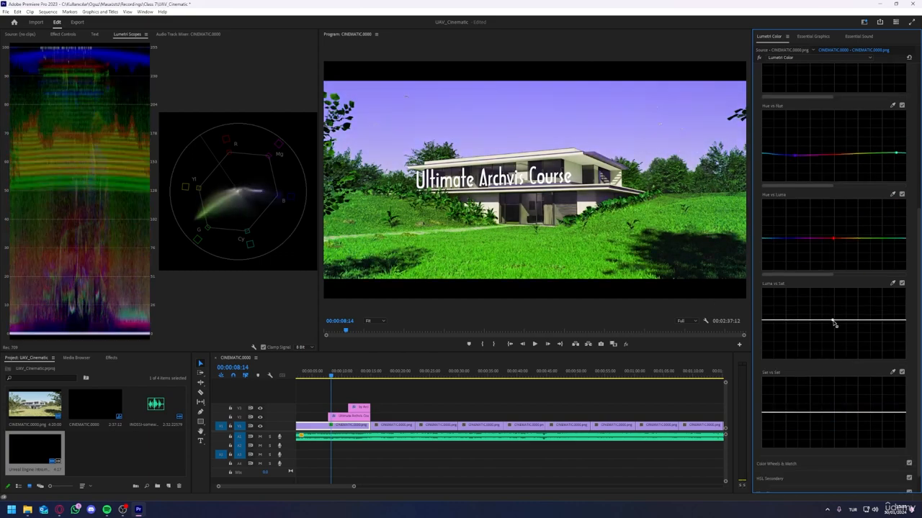
Step: Try color matching the opening clip to the piano shot in Comparison View, then switch off the Color Wheels & Match correction
click(780, 464)
click(892, 126)
drag(325, 245, 432, 249)
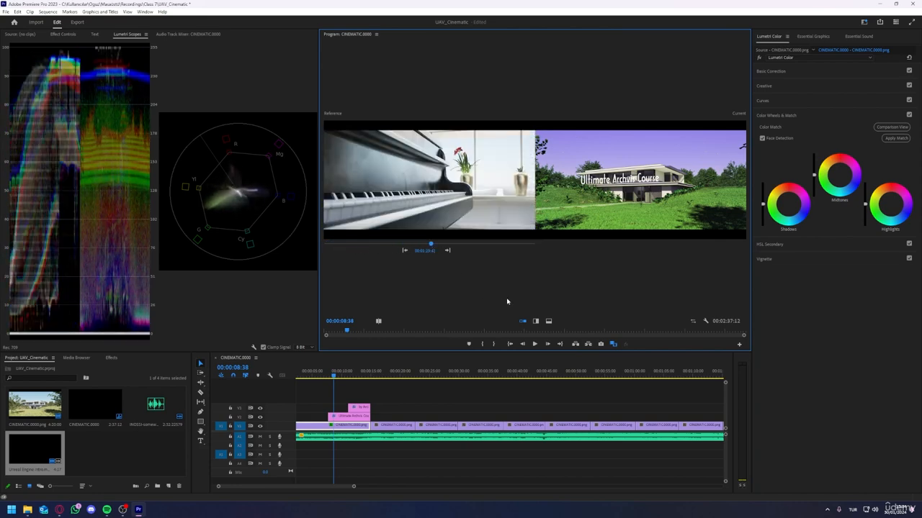
click(896, 137)
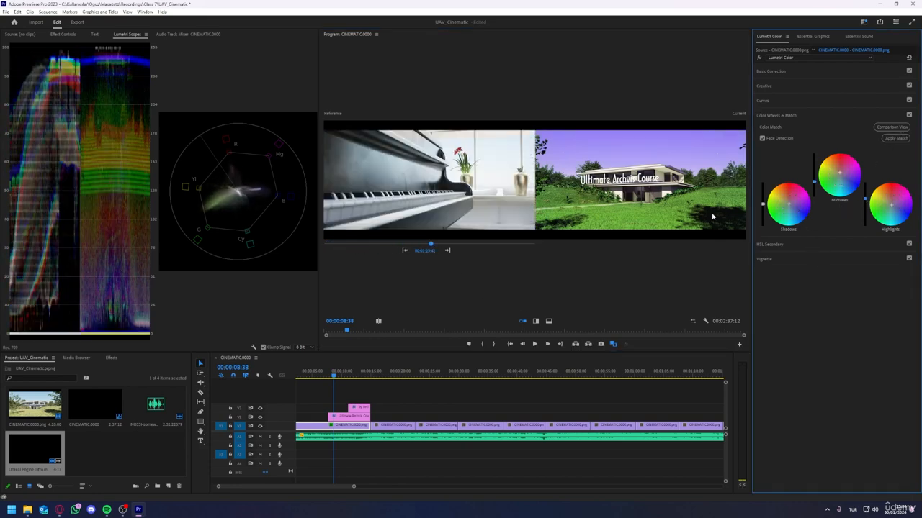
click(891, 127)
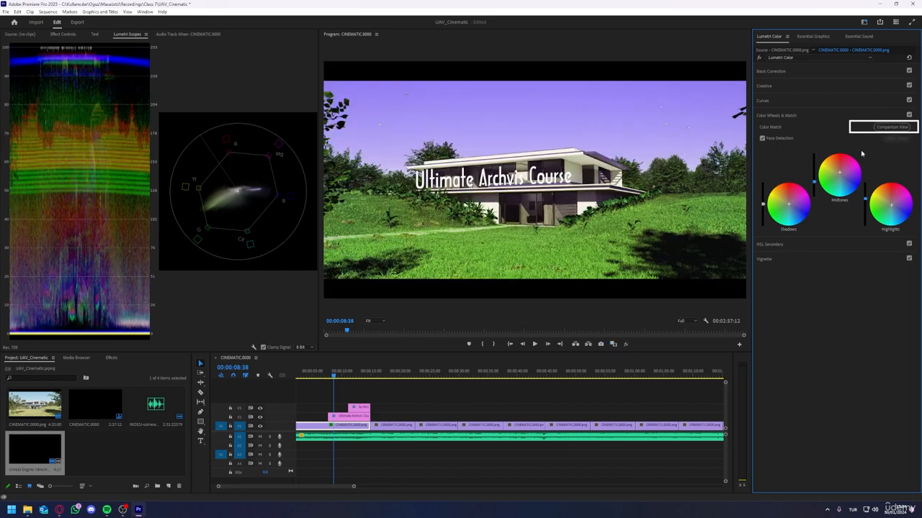
click(909, 114)
Step: Key the green grass in HSL Secondary, add more grass tones to the selection, and check the Color/Gray mask
click(769, 244)
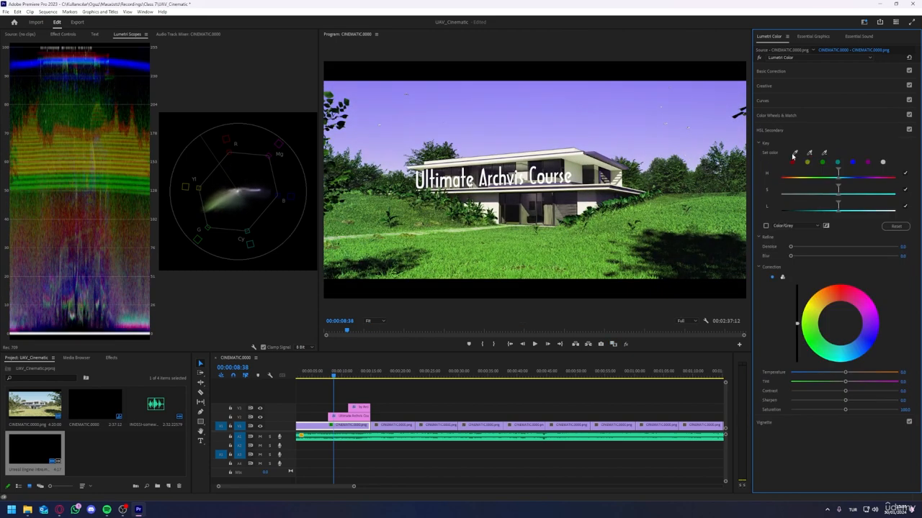
click(507, 256)
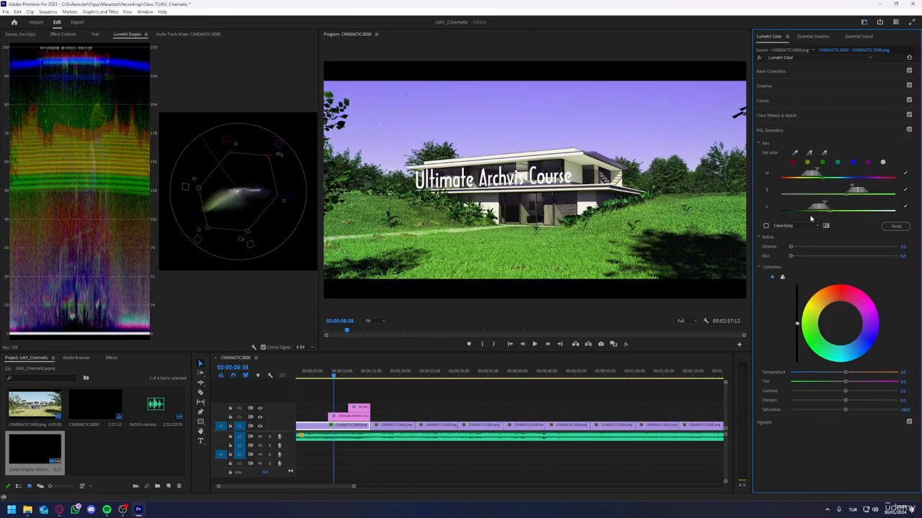
click(766, 226)
click(809, 153)
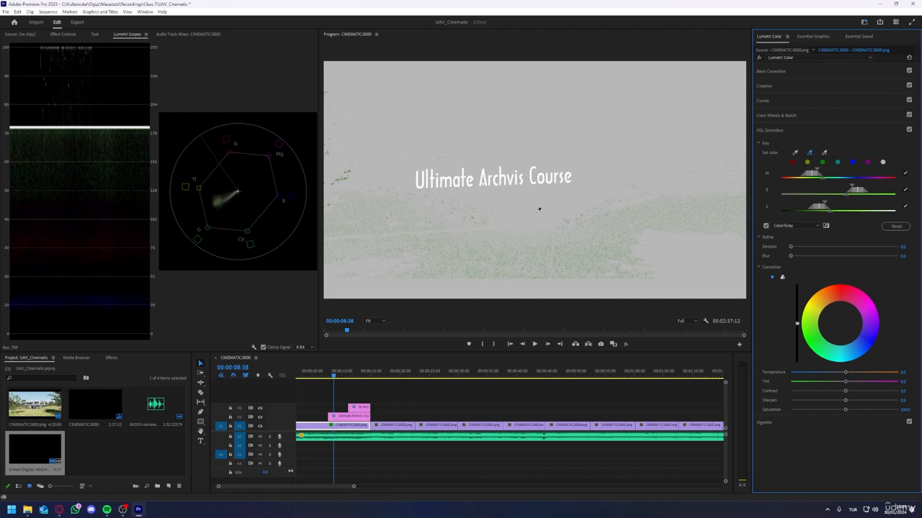
click(765, 226)
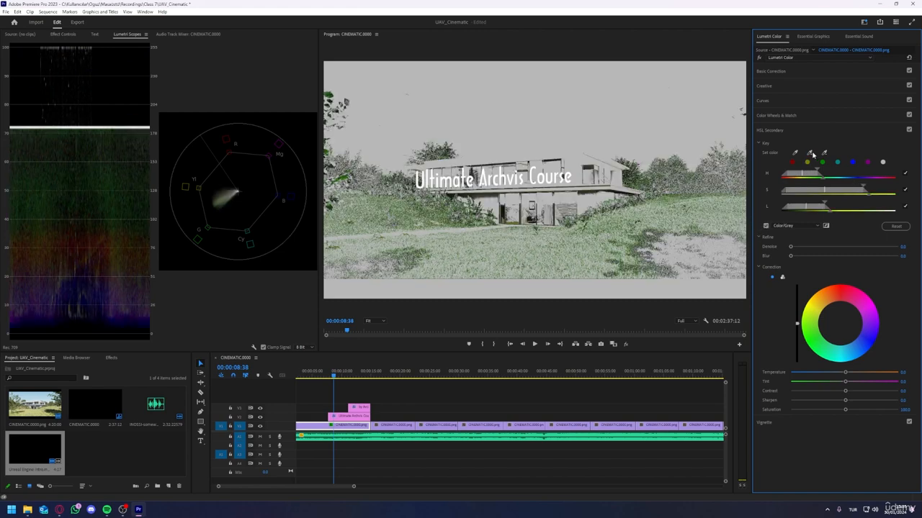
click(659, 250)
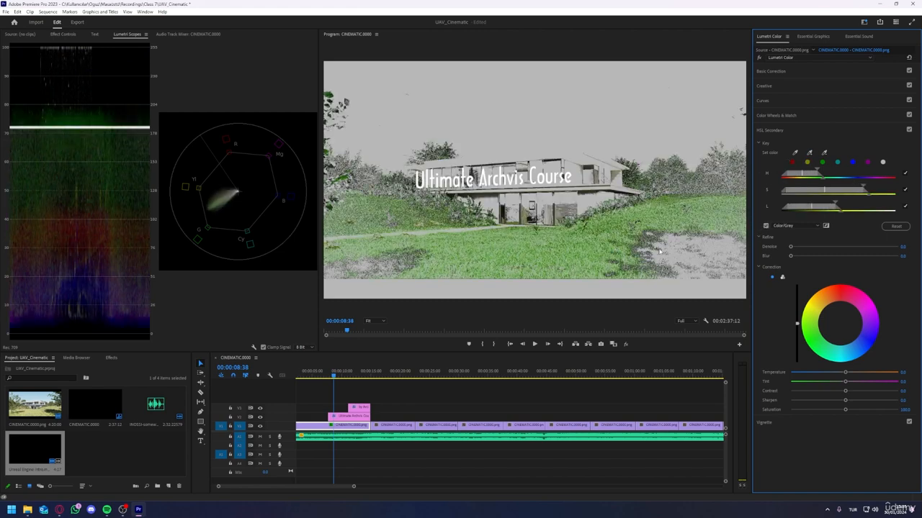
click(765, 227)
click(766, 226)
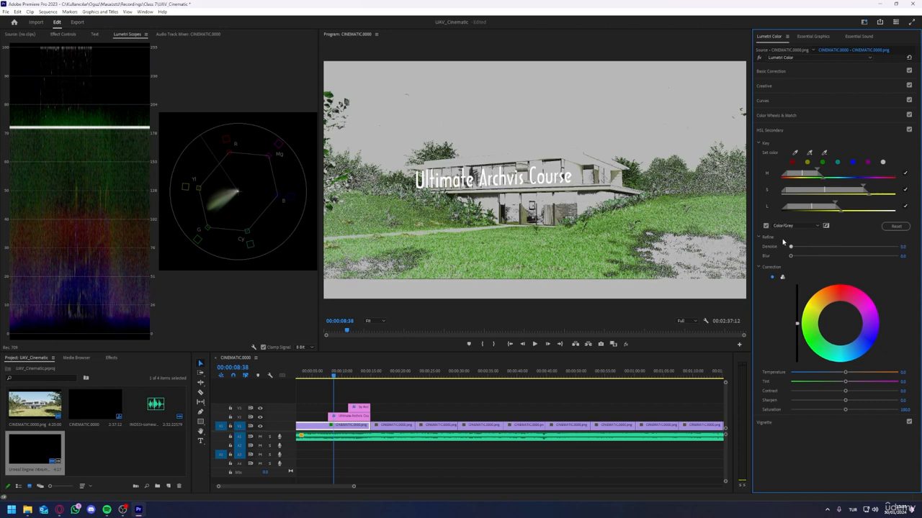
click(766, 226)
Step: Strongly warm the keyed area's Temperature in the HSL Secondary correction, and reset its Contrast and Sharpen
drag(828, 374, 764, 398)
double_click(799, 391)
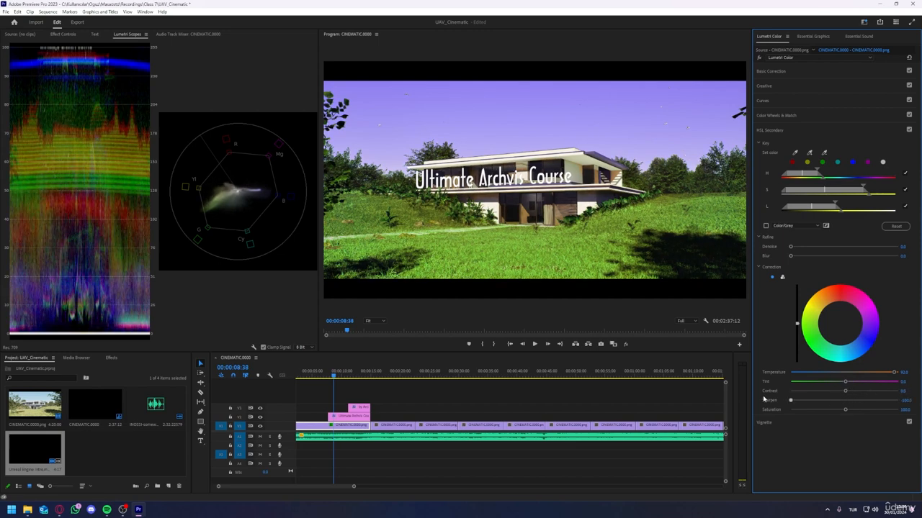
double_click(790, 401)
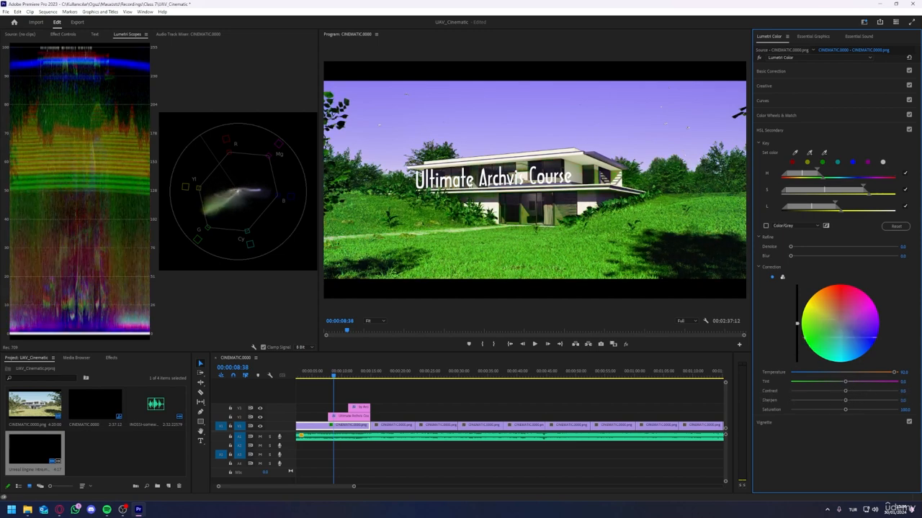
Step: Add a vignette to the opening clip with Amount about -1, Midpoint about 28, Roundness about -70 and Feather about 62
click(844, 130)
click(844, 145)
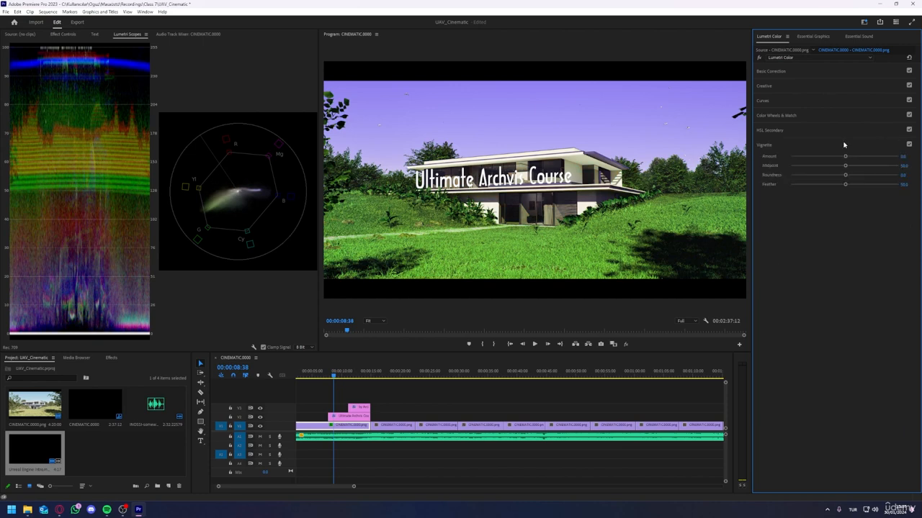
drag(845, 156, 826, 174)
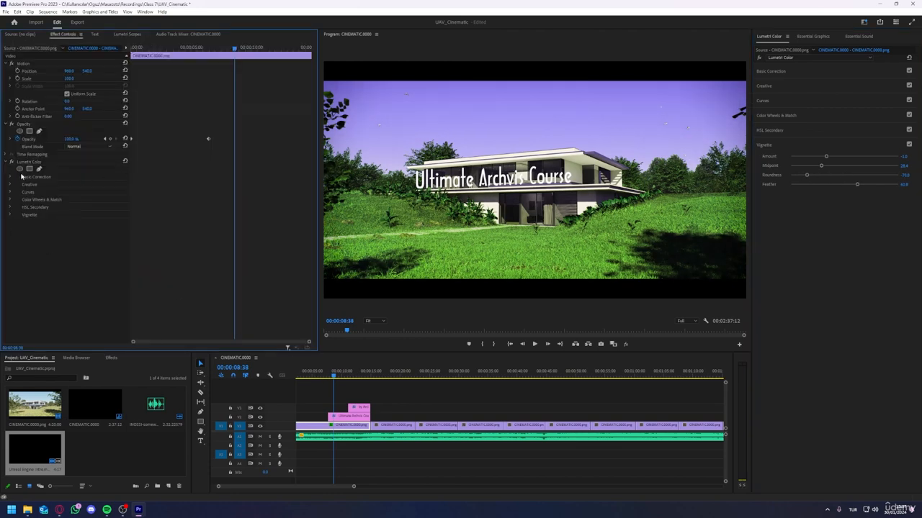
Step: Compare the opening shot with and without its Lumetri Color effect, leaving the effect enabled
click(11, 162)
click(11, 162)
click(11, 163)
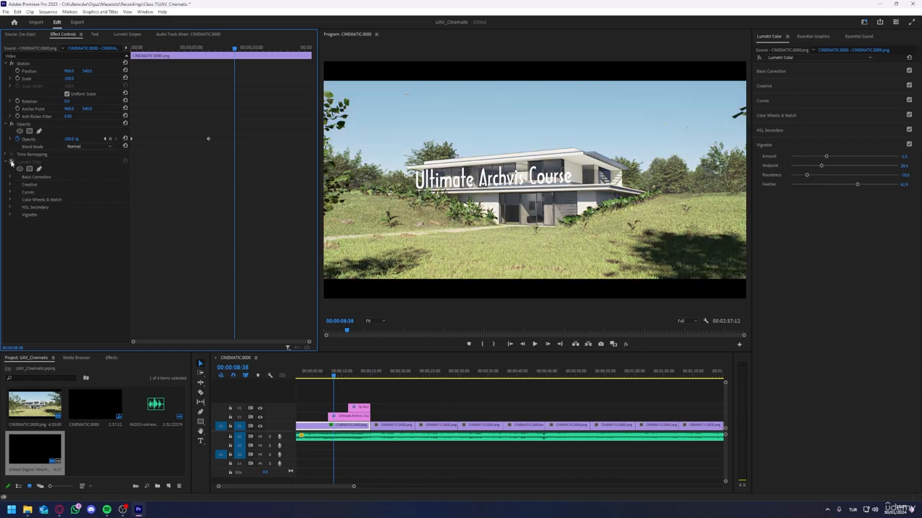
click(11, 163)
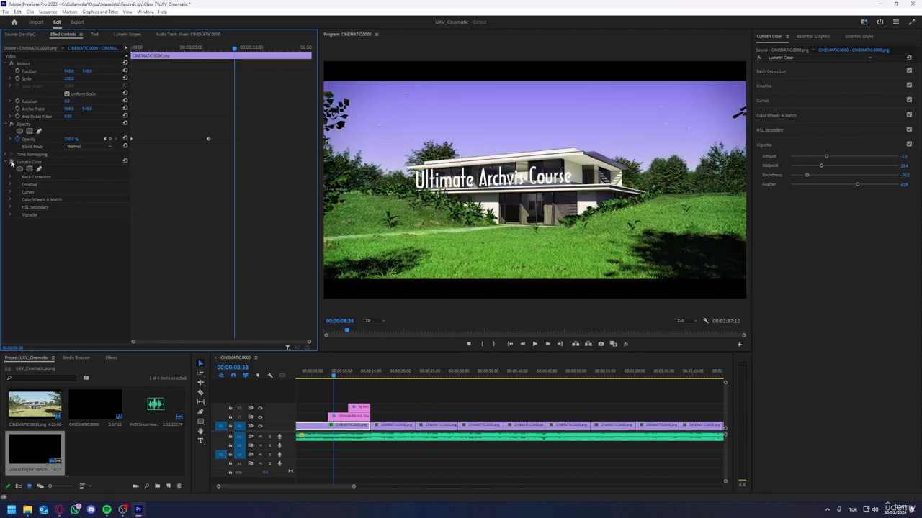
Step: Copy the Lumetri Color effect from the opening clip and paste it onto the second CINEMATIC clip
right_click(18, 162)
click(45, 204)
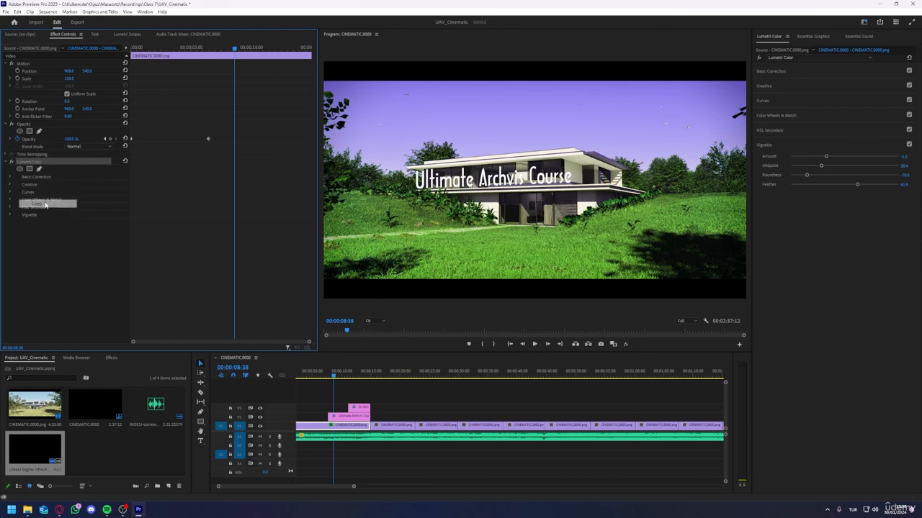
click(389, 375)
click(387, 426)
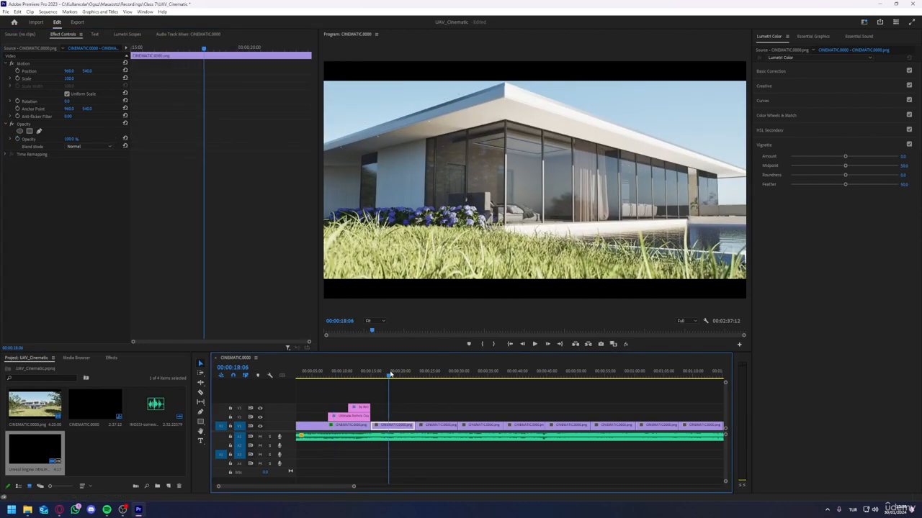
right_click(56, 209)
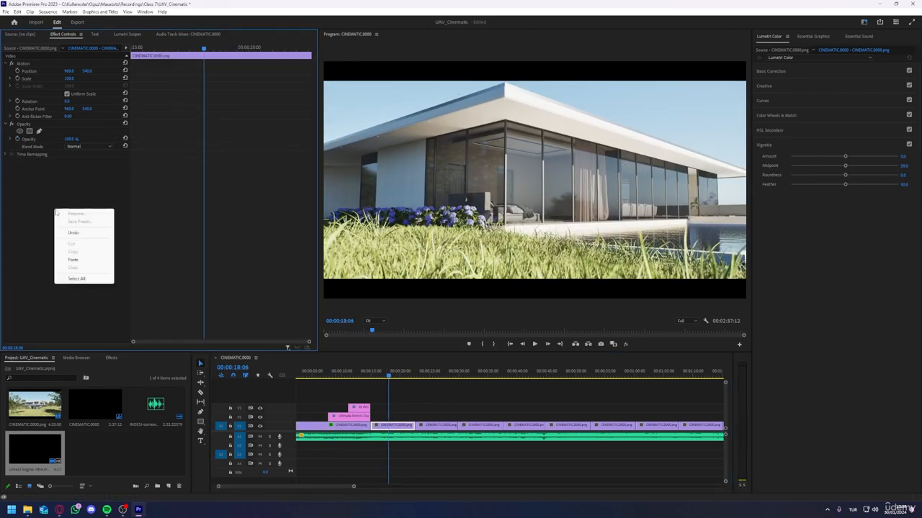
click(83, 260)
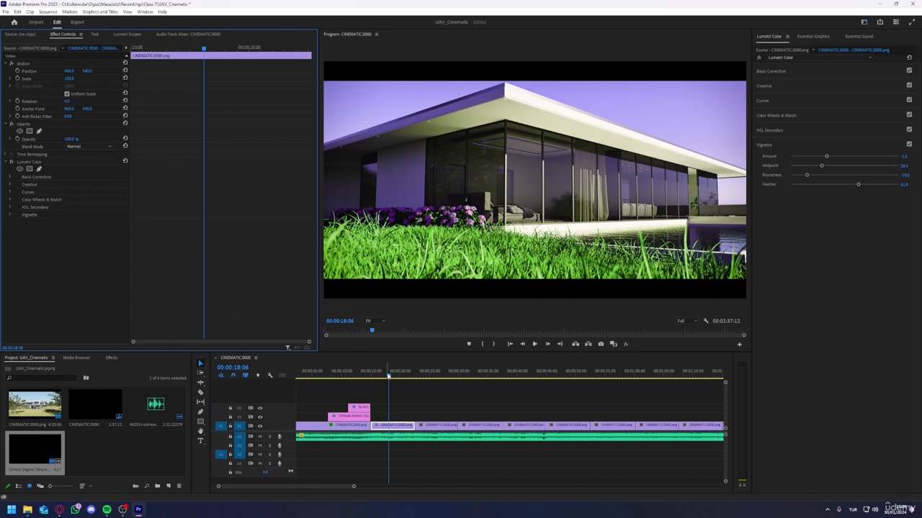
Step: Duplicate all CINEMATIC clips onto the video track directly above the originals, in sync with them
drag(388, 375, 391, 377)
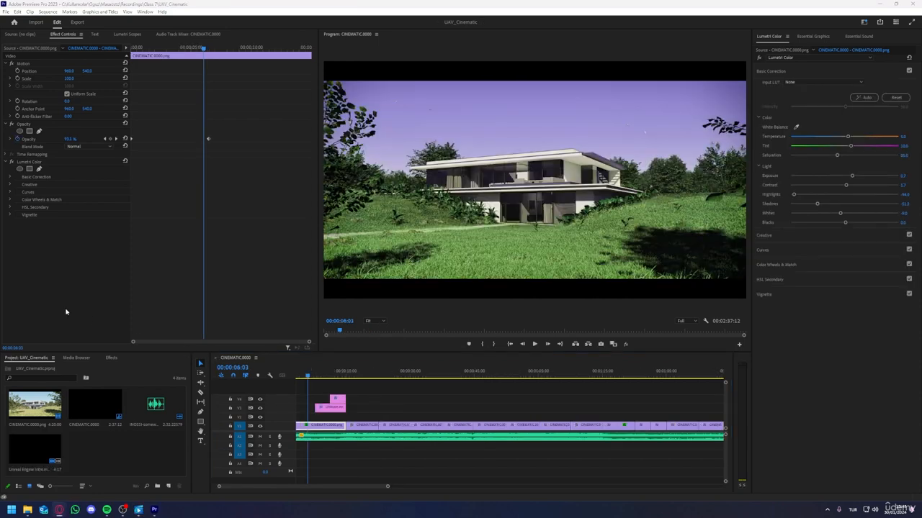
click(329, 426)
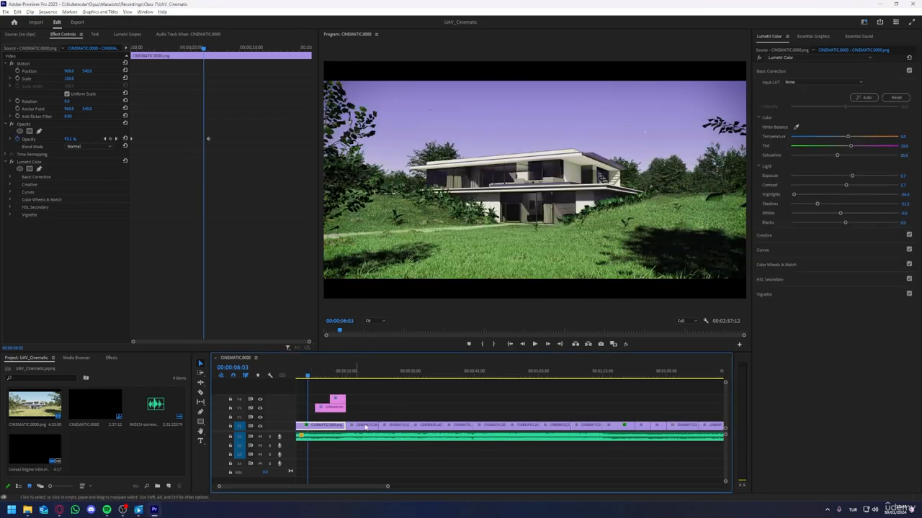
alt+scroll(366, 428, down, 5)
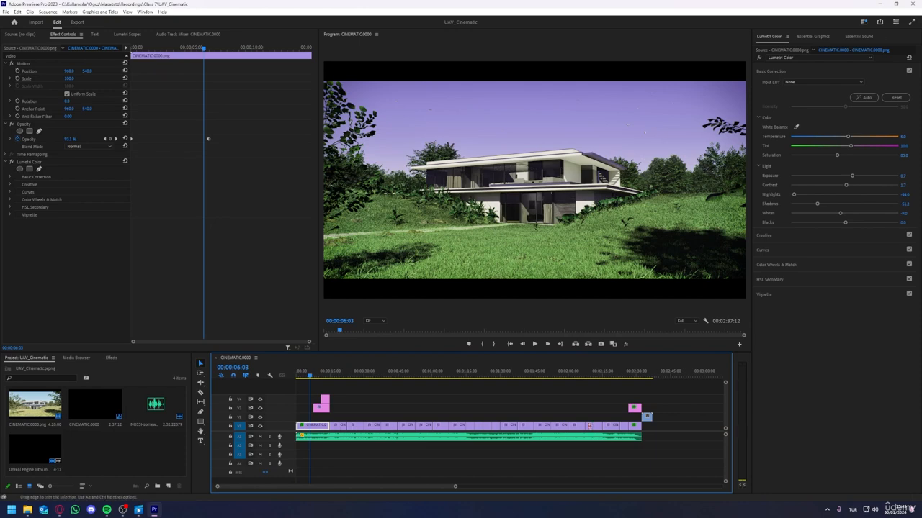
click(656, 428)
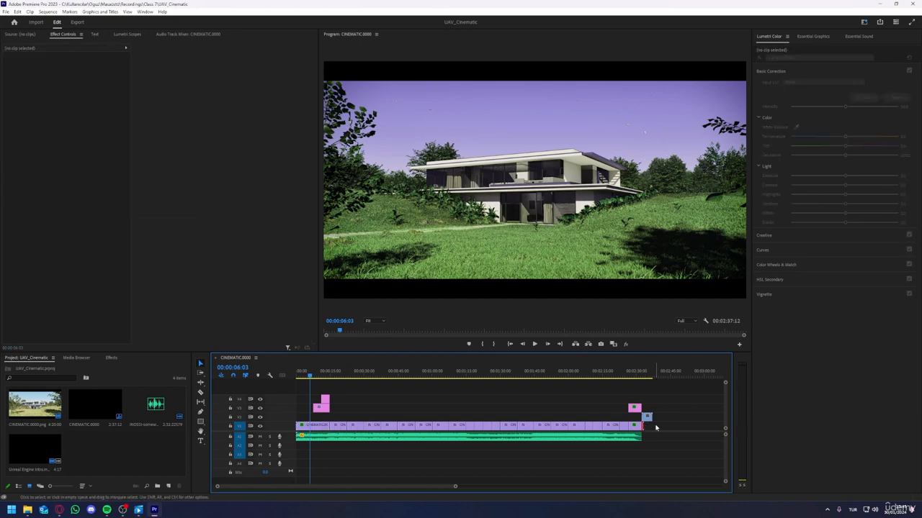
drag(656, 427, 322, 427)
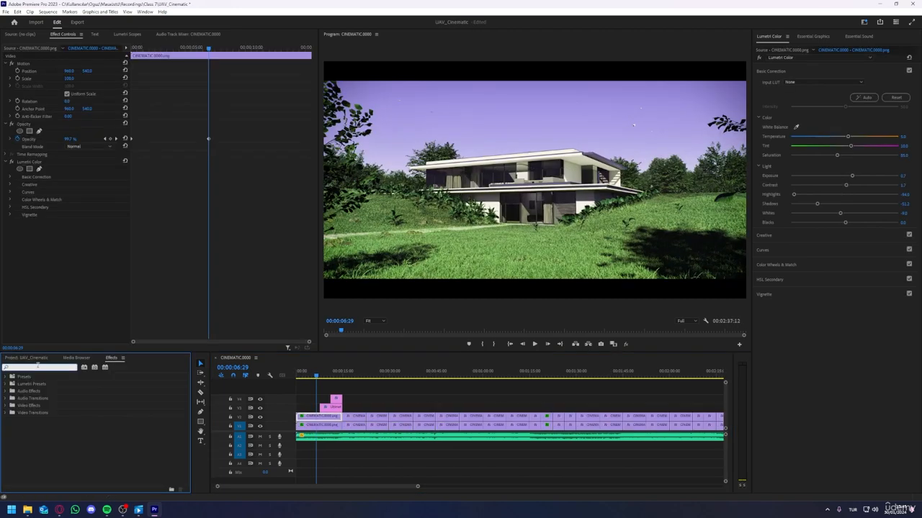
Step: Apply Gaussian Blur with a Blurriness of 500 to the upper copy of the opening clip and set its blend mode to Screen
text(gaussian)
drag(43, 441, 314, 417)
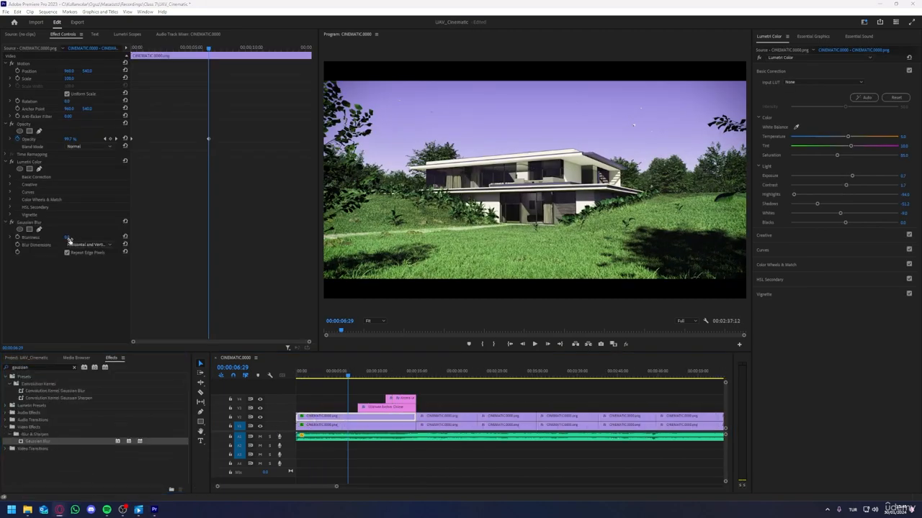
click(68, 238)
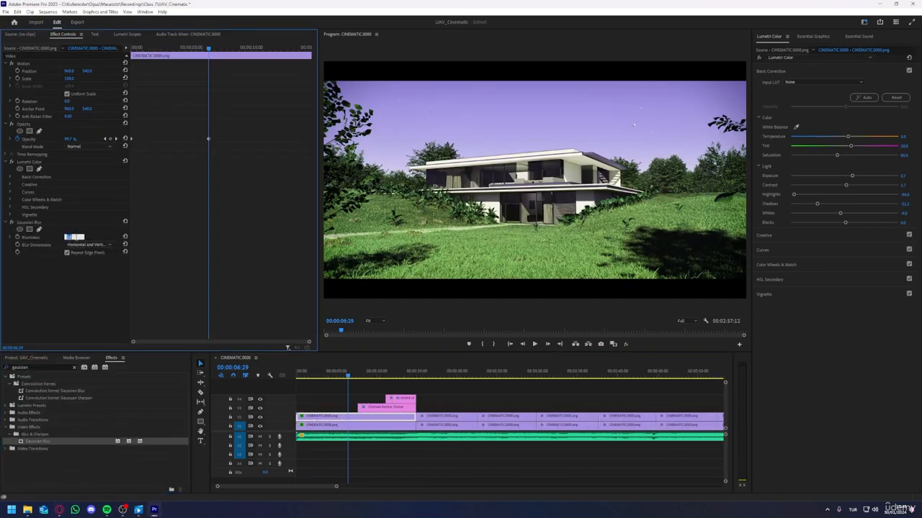
text(500)
click(98, 335)
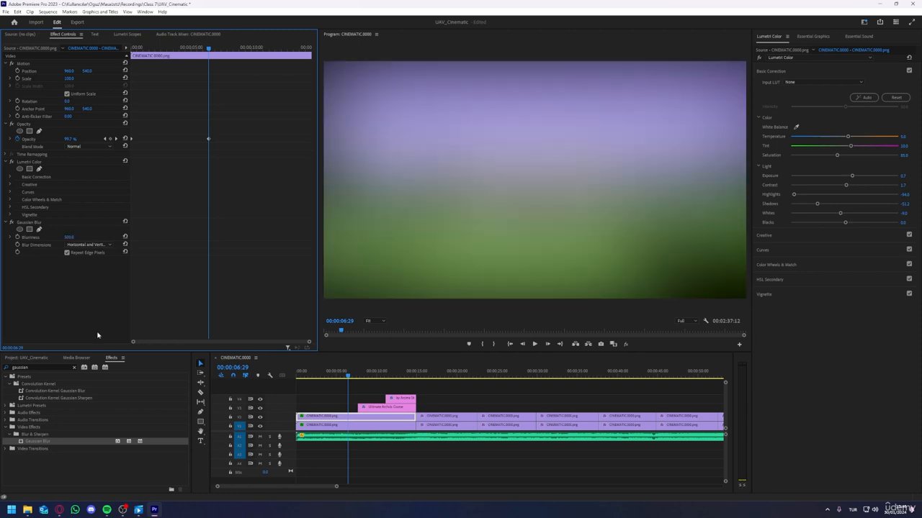
click(78, 147)
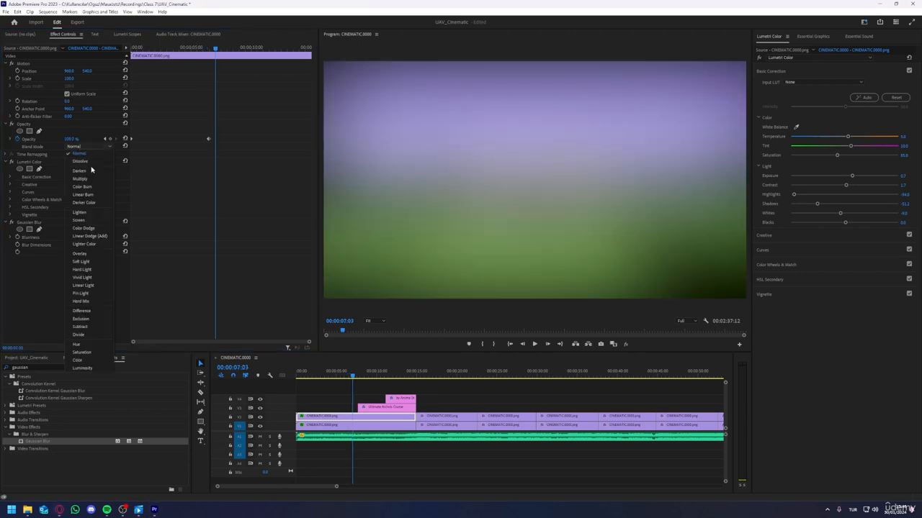
click(84, 221)
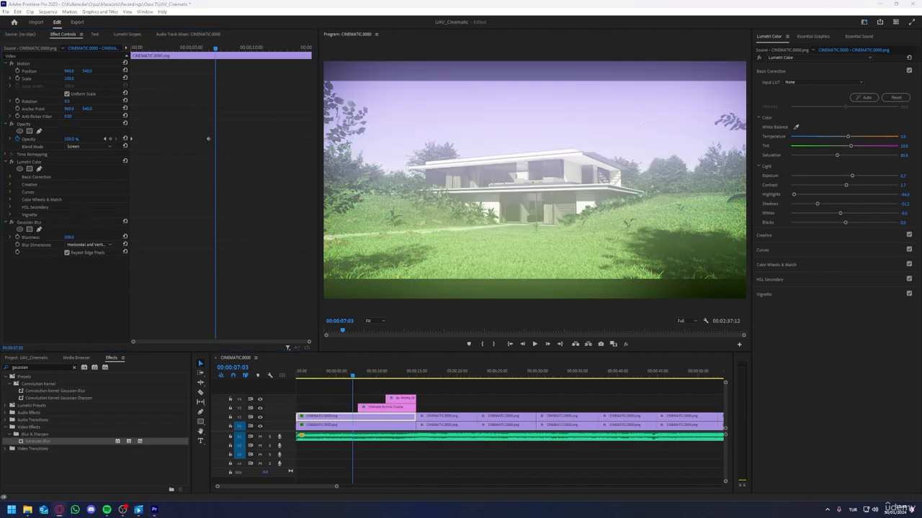
Step: Add a Luma Key effect to the upper opening clip and place it above Gaussian Blur in the effect order
click(39, 367)
text(luma)
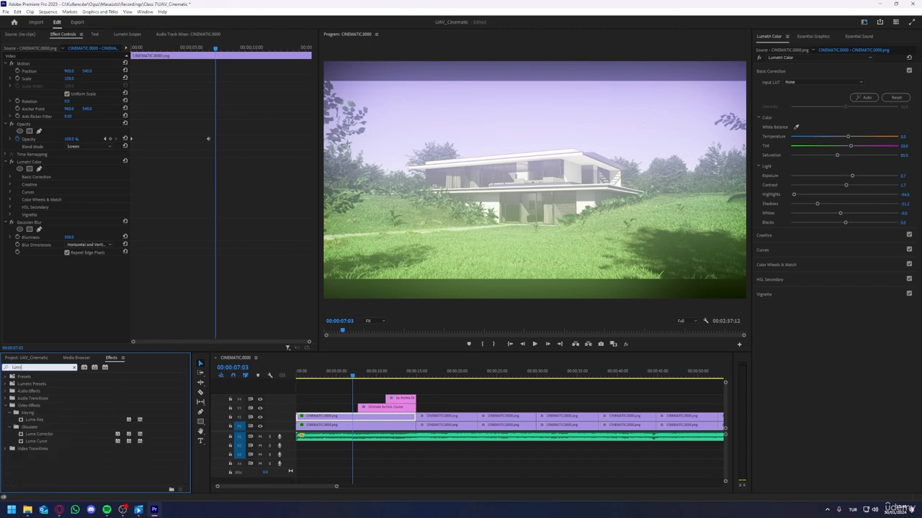
drag(33, 420, 306, 416)
drag(40, 261, 36, 222)
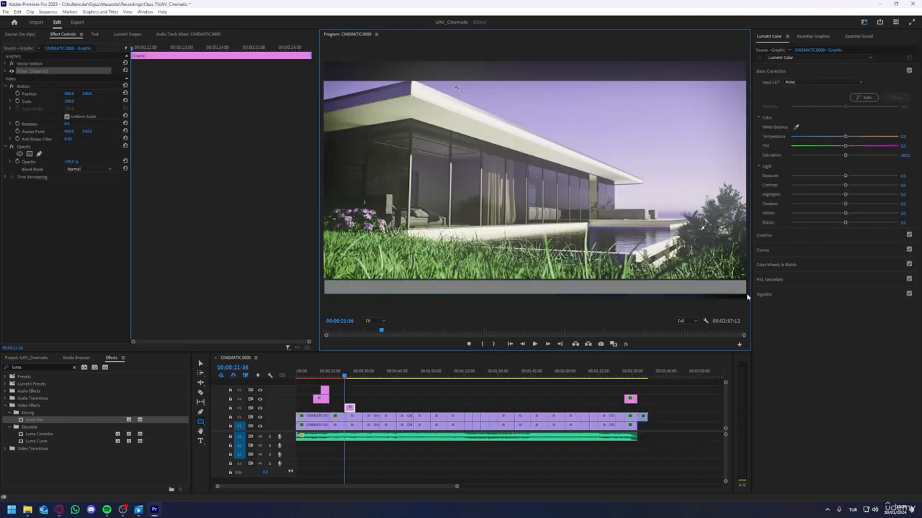
Step: Fit the grey rectangle over the lower letterbox area, stretching it to the full frame width and about 92 px high
click(200, 364)
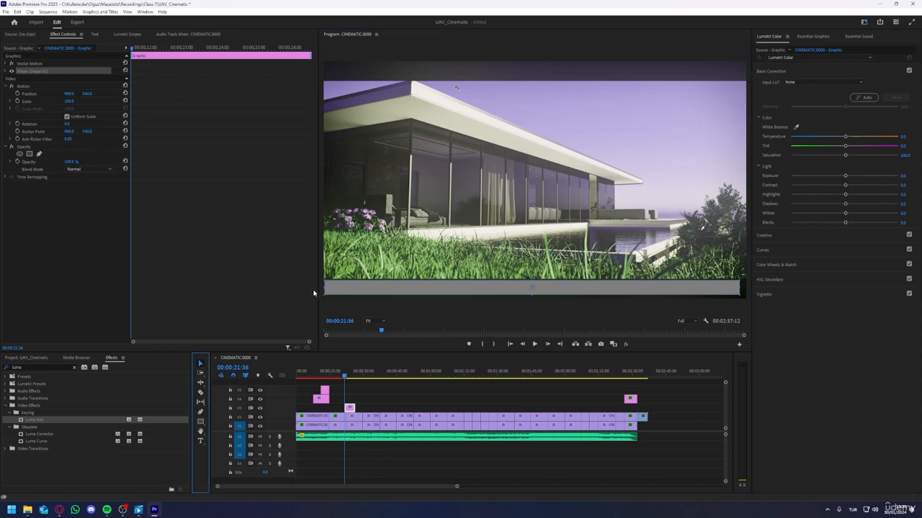
click(324, 280)
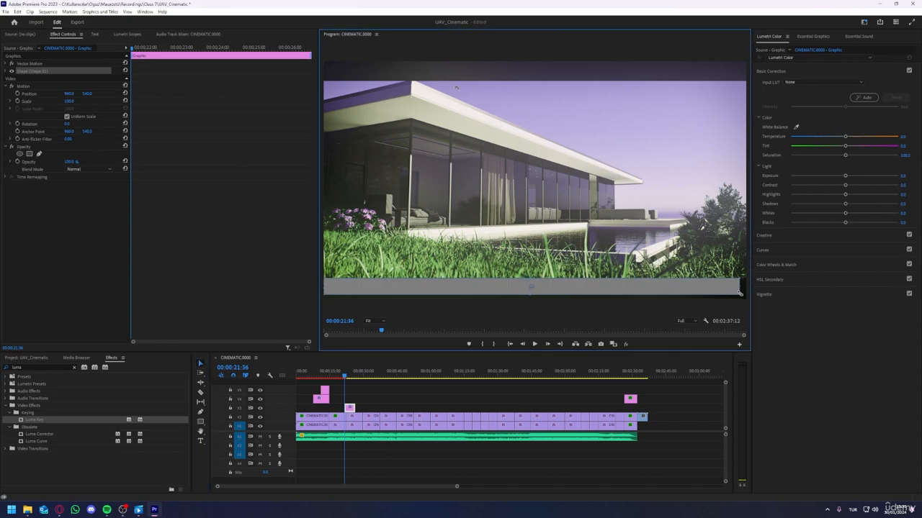
drag(740, 293, 752, 295)
Step: Set the fill of the lower letterbox rectangle to solid black (000000)
click(813, 36)
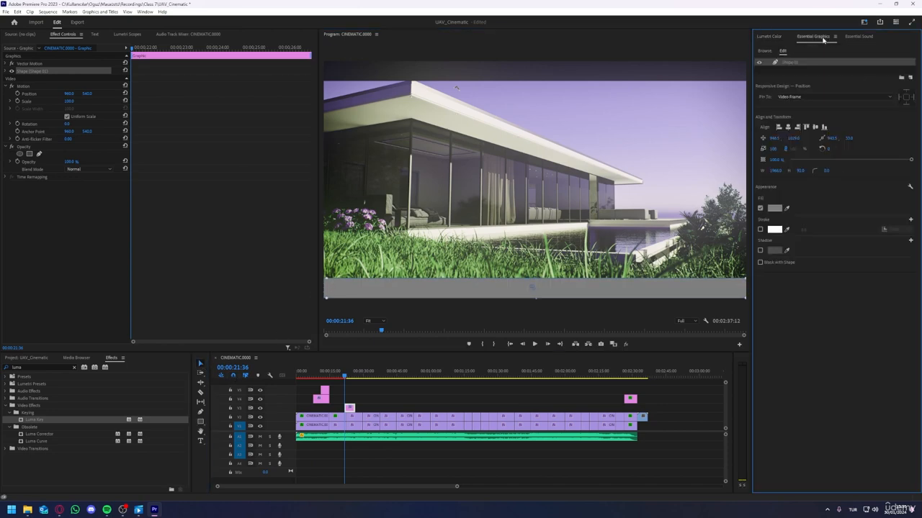
click(774, 209)
click(375, 212)
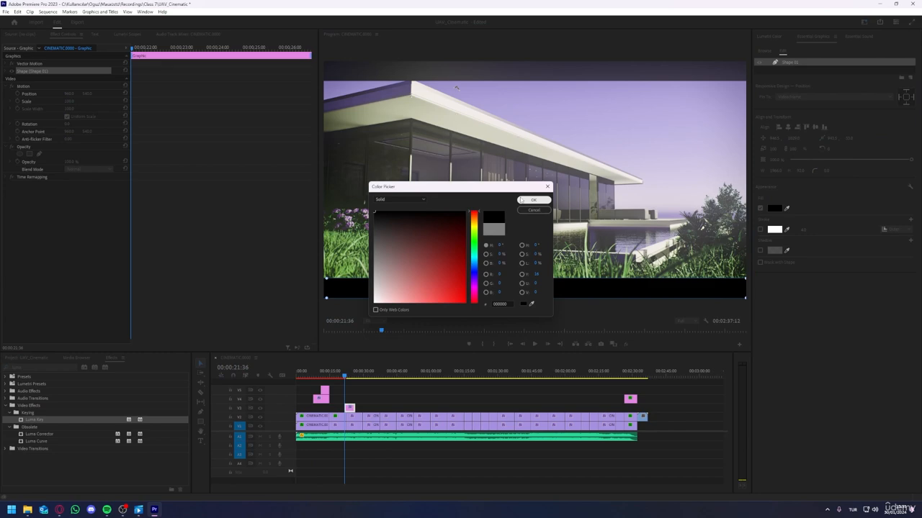
click(521, 201)
Step: Duplicate the black bar, align the copy with the frame's upper edge, and play the sequence from the start
click(806, 66)
click(807, 62)
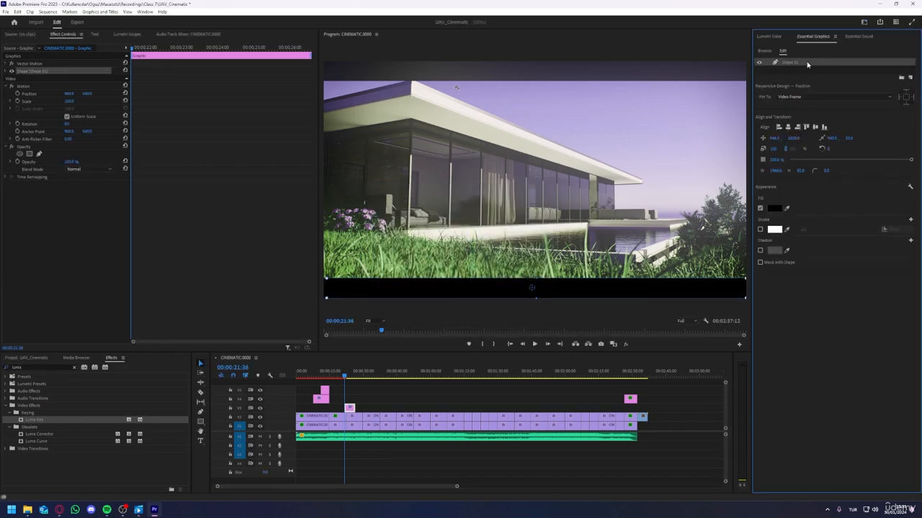
key(ctrl+c)
key(ctrl+v)
drag(582, 290, 576, 75)
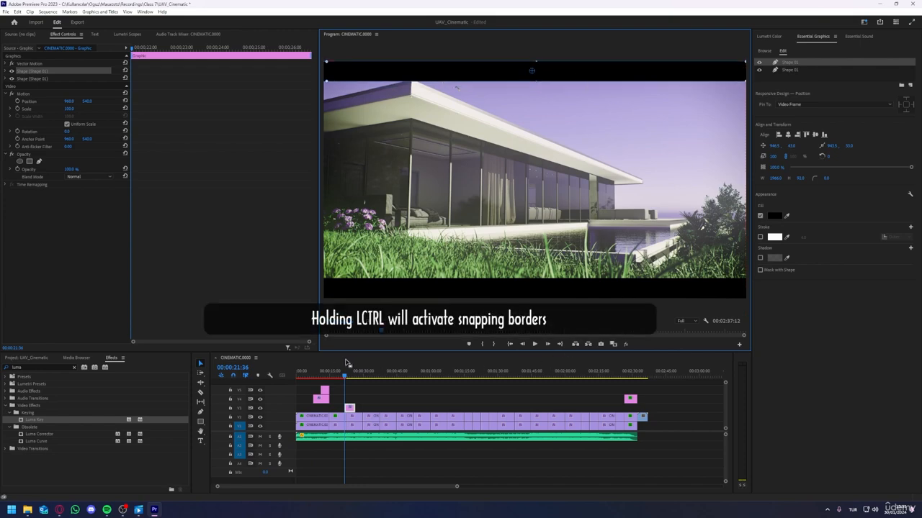
drag(328, 373, 273, 376)
key(space)
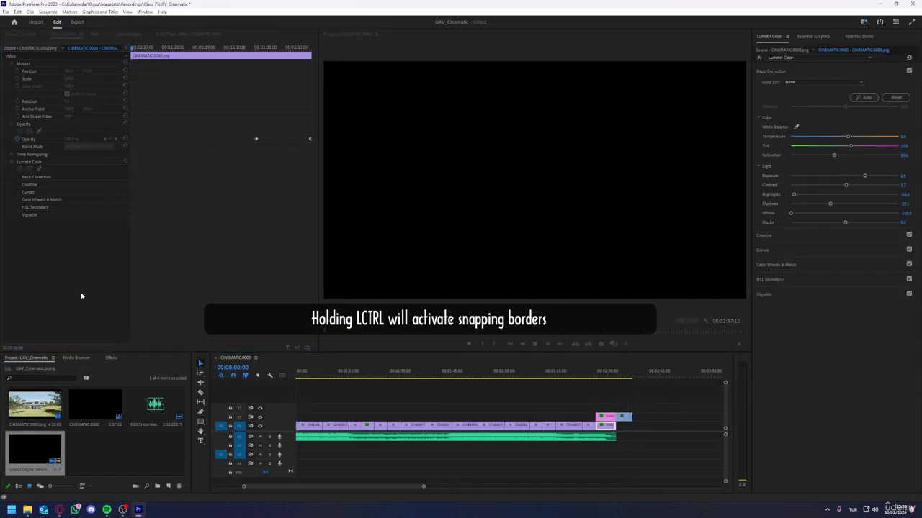
Step: Open the sequence's export settings and name the output file UAV_Cinematic.mp4
click(77, 22)
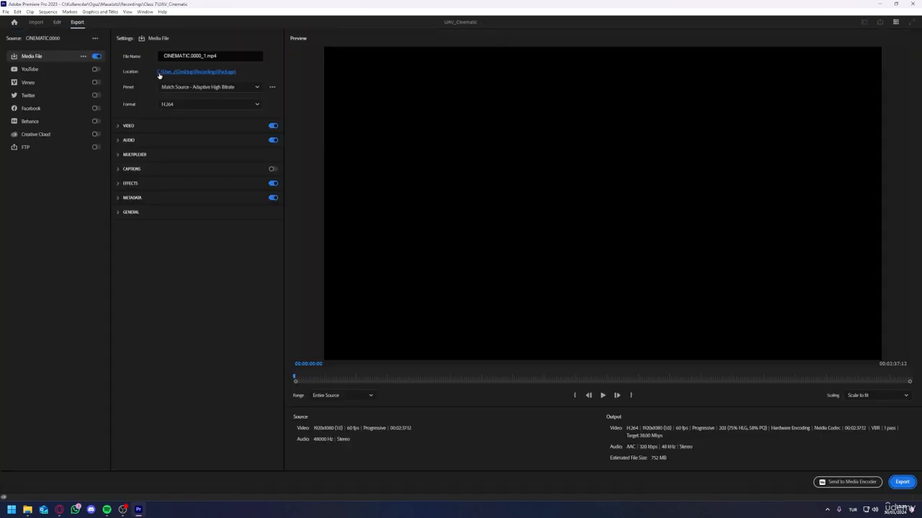
drag(207, 56, 88, 59)
click(201, 56)
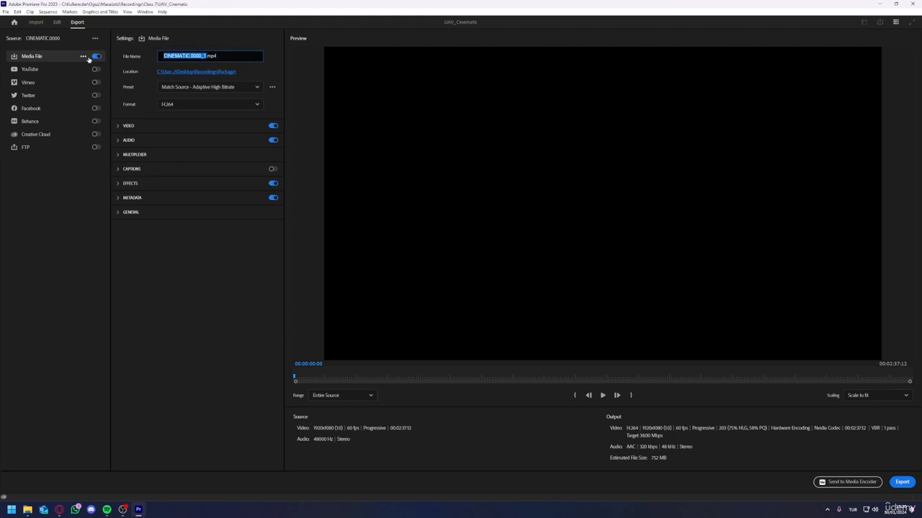
Step: Set the export location to the Package folder inside Recordings and export the video as H.264
click(195, 71)
click(382, 97)
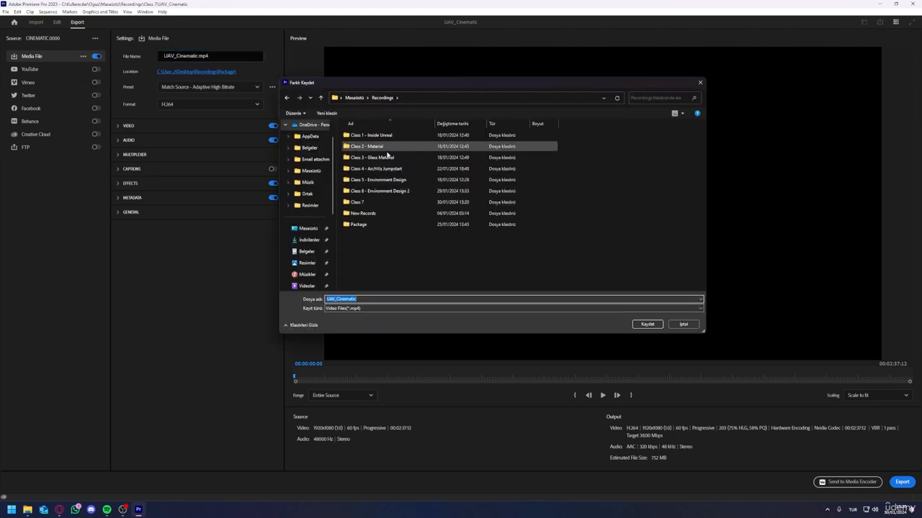
double_click(366, 226)
click(647, 325)
click(901, 482)
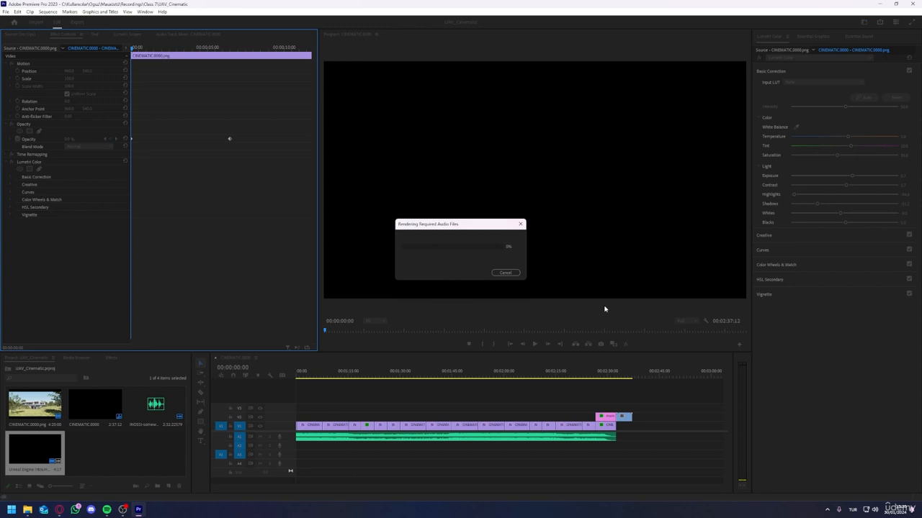